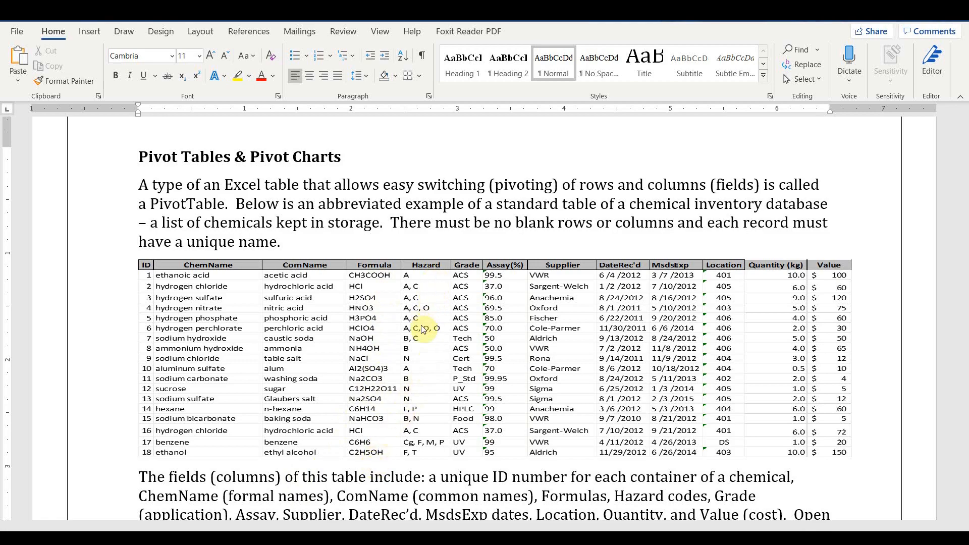
{"action": "scroll", "coordinate": [423, 328], "scroll_direction": "down", "scroll_amount": 5}
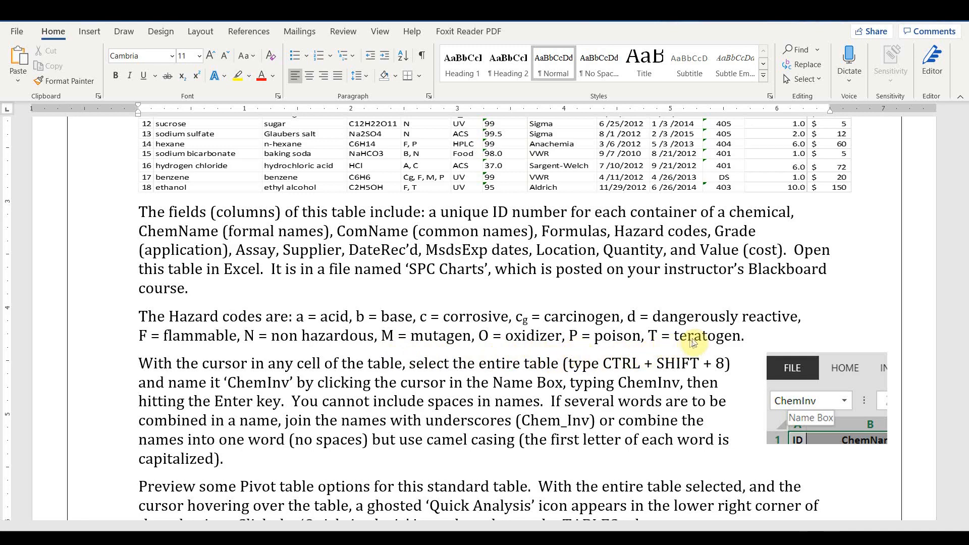
{"action": "scroll", "coordinate": [614, 368], "scroll_direction": "up", "scroll_amount": 5}
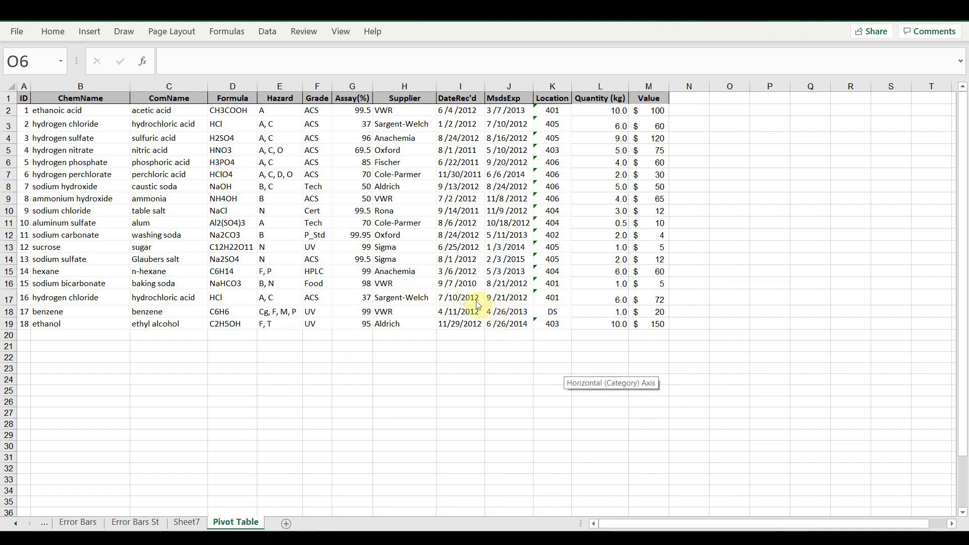
Select the entire chemical inventory table on the Pivot Table sheet and name the range Chem_Inv
{"action": "left_click", "coordinate": [316, 199]}
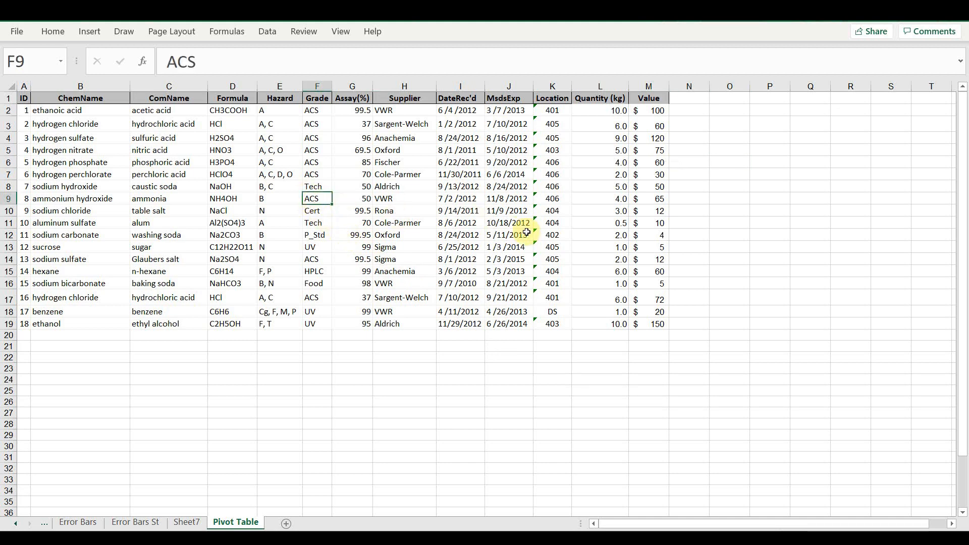
{"action": "key", "text": "ctrl+Home"}
{"action": "key", "text": "ctrl+shift+End"}
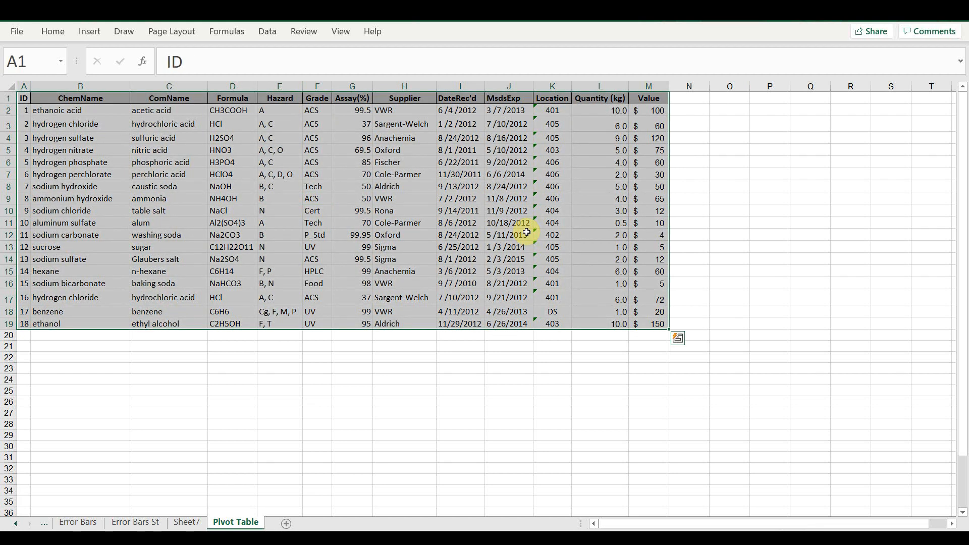
{"action": "left_click", "coordinate": [40, 61]}
{"action": "type", "text": "Chem"}
{"action": "type", "text": "_"}
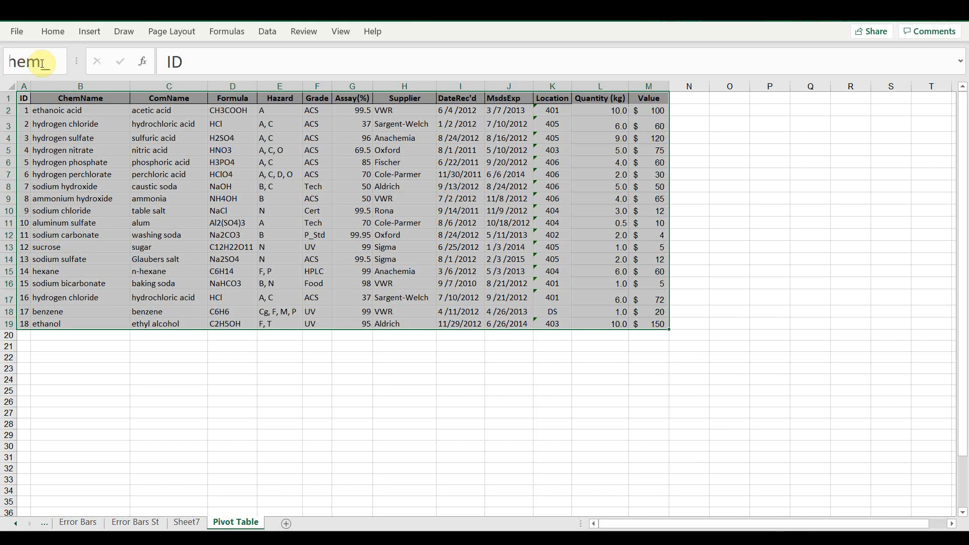
{"action": "type", "text": "Inv"}
{"action": "key", "text": "Return"}
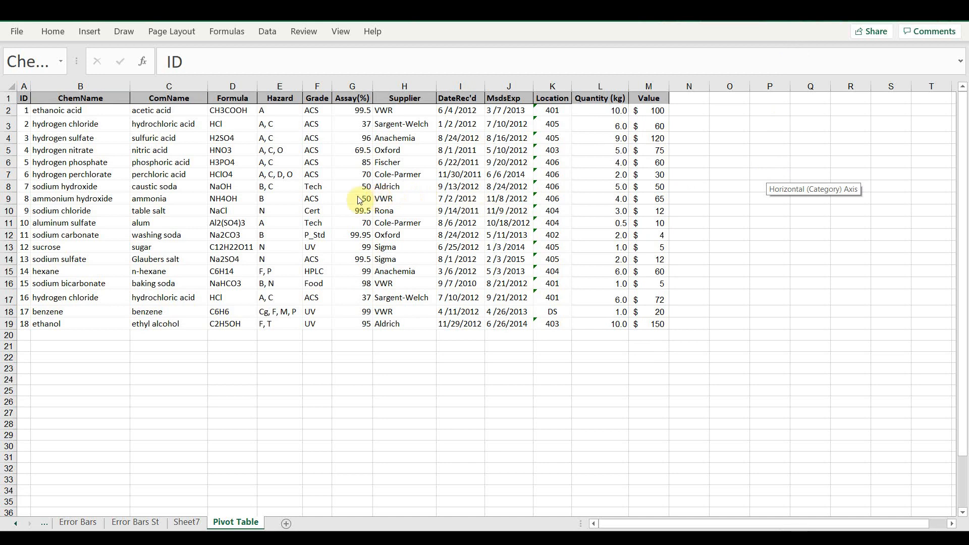
Insert a PivotChart with a PivotTable from the entire chemical inventory table, placed on a new worksheet
{"action": "left_click", "coordinate": [315, 200]}
{"action": "key", "text": "ctrl+a"}
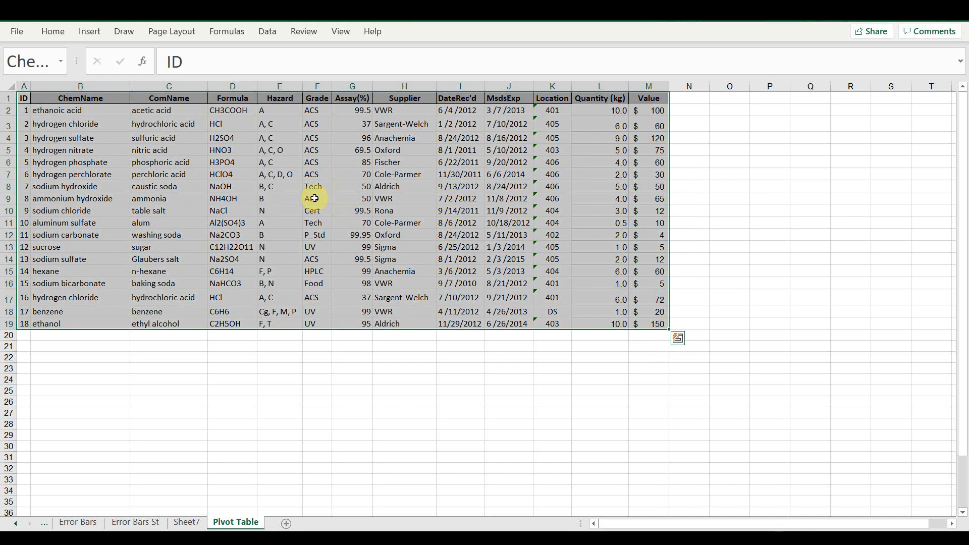
{"action": "left_click", "coordinate": [95, 32]}
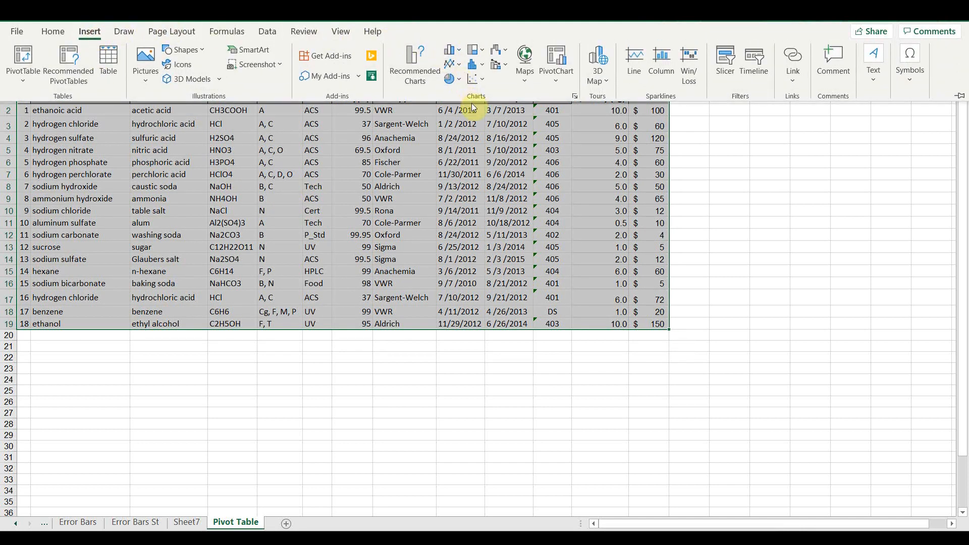
{"action": "left_click", "coordinate": [555, 82]}
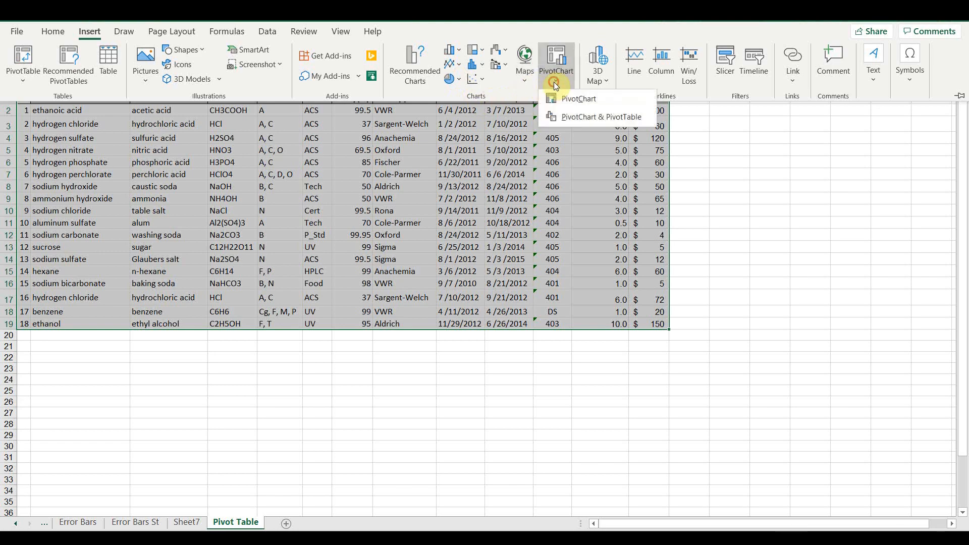
{"action": "left_click", "coordinate": [573, 120]}
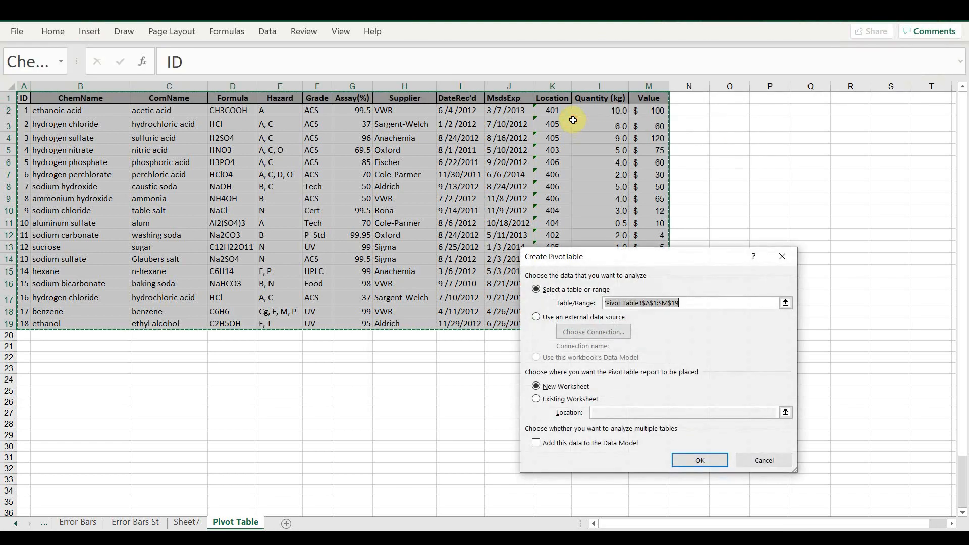
{"action": "left_click_drag", "start_coordinate": [583, 250], "coordinate": [584, 137]}
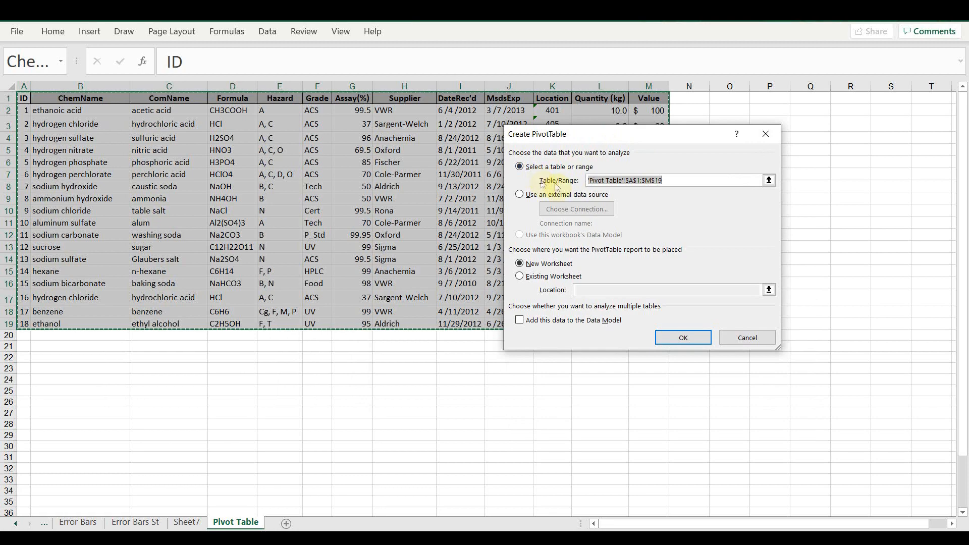
{"action": "left_click_drag", "start_coordinate": [678, 136], "coordinate": [857, 104]}
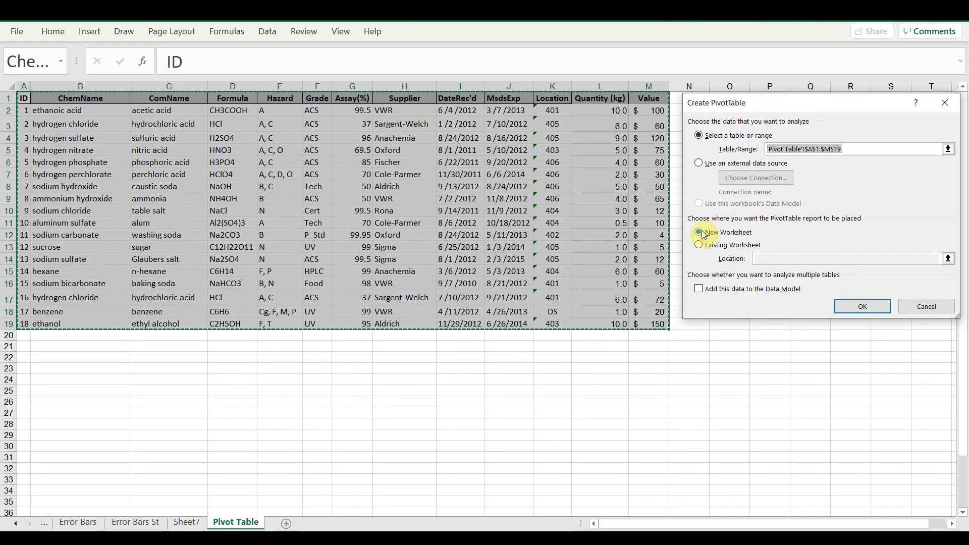
{"action": "left_click", "coordinate": [849, 305]}
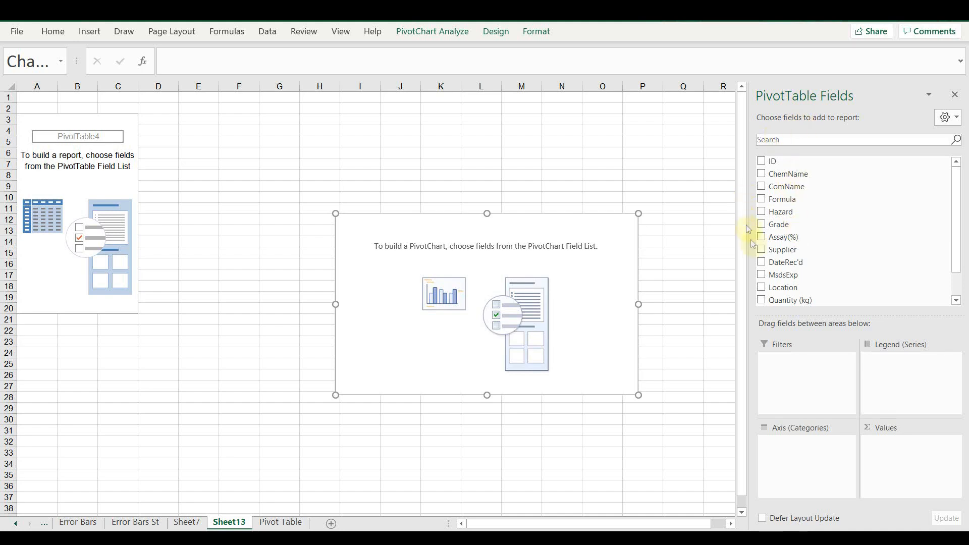
Add the ComName field to the axis categories, with Location below it
{"action": "left_click", "coordinate": [762, 187]}
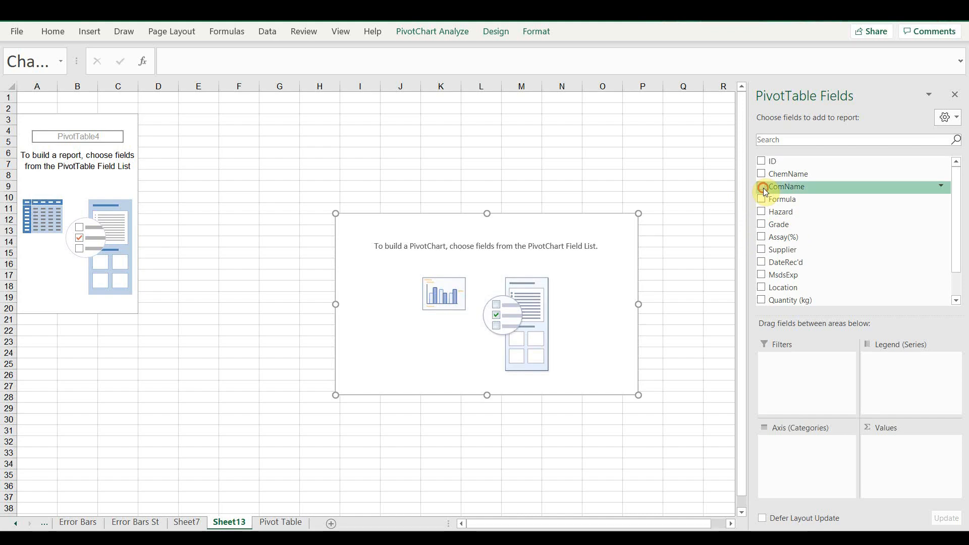
{"action": "left_click_drag", "start_coordinate": [780, 191], "coordinate": [780, 457]}
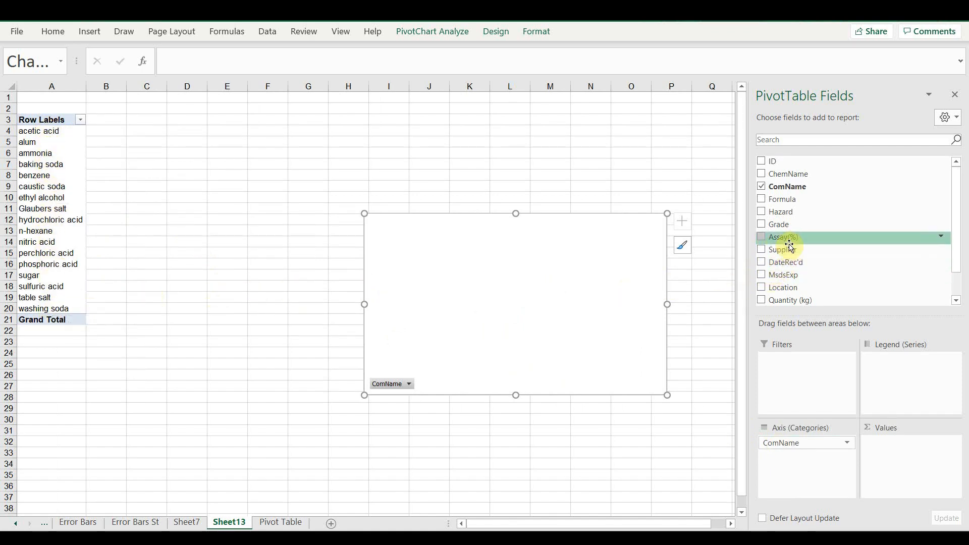
{"action": "left_click_drag", "start_coordinate": [788, 289], "coordinate": [798, 470]}
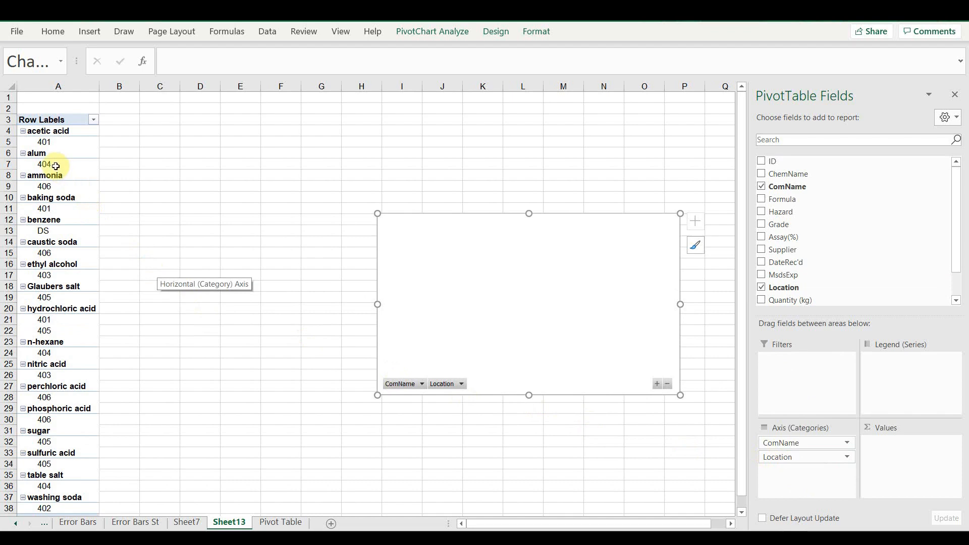
{"action": "left_click_drag", "start_coordinate": [53, 135], "coordinate": [80, 435]}
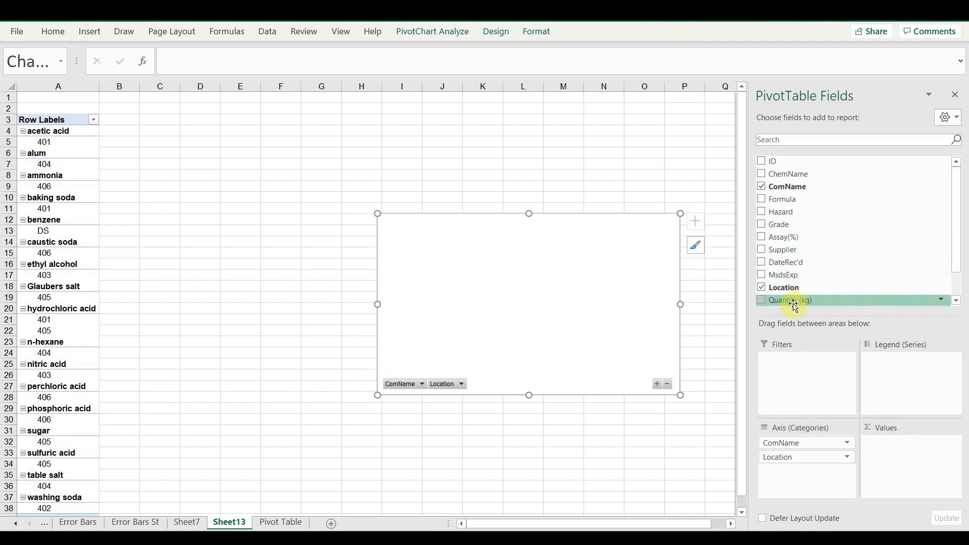
Add the Quantity (kg) and Value fields to the values area as sums
{"action": "left_click_drag", "start_coordinate": [795, 306], "coordinate": [904, 446]}
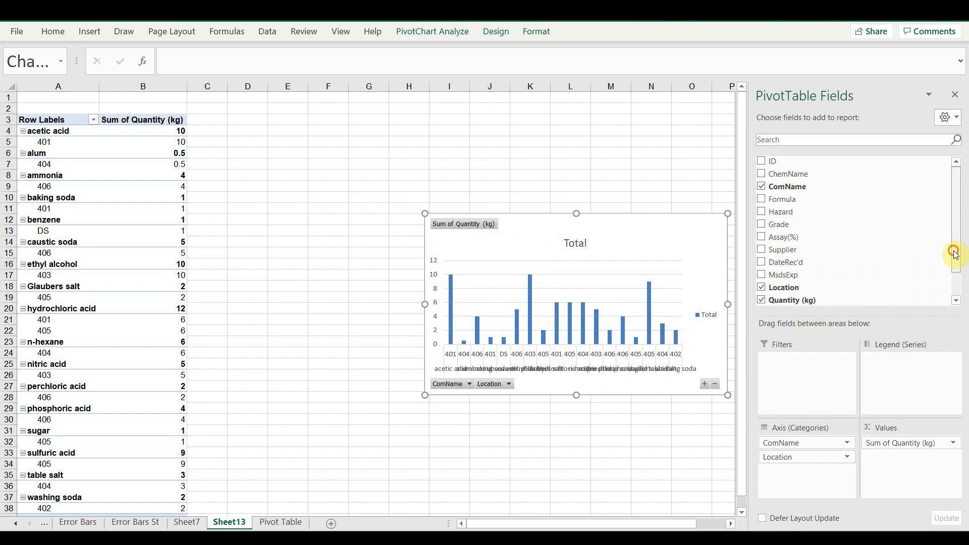
{"action": "left_click_drag", "start_coordinate": [954, 252], "coordinate": [954, 275]}
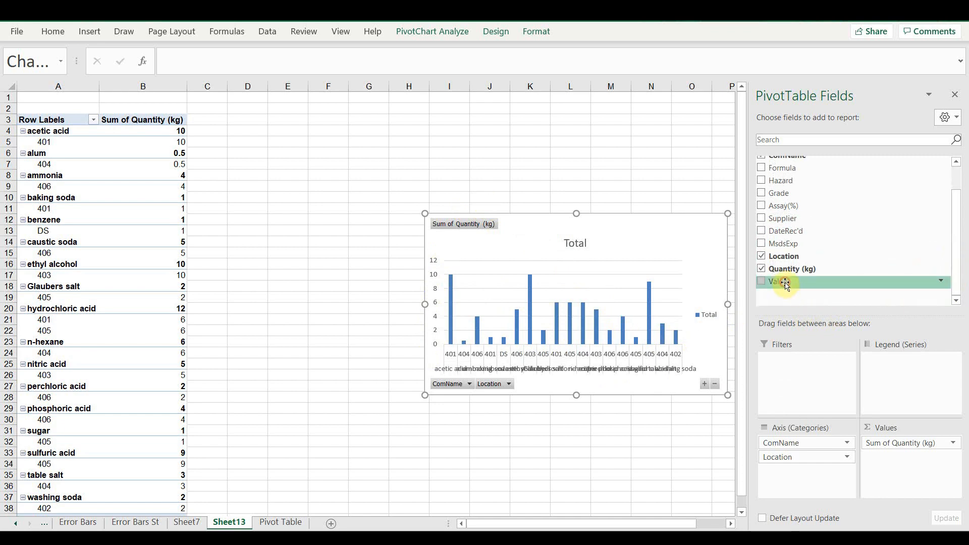
{"action": "left_click_drag", "start_coordinate": [785, 283], "coordinate": [906, 467]}
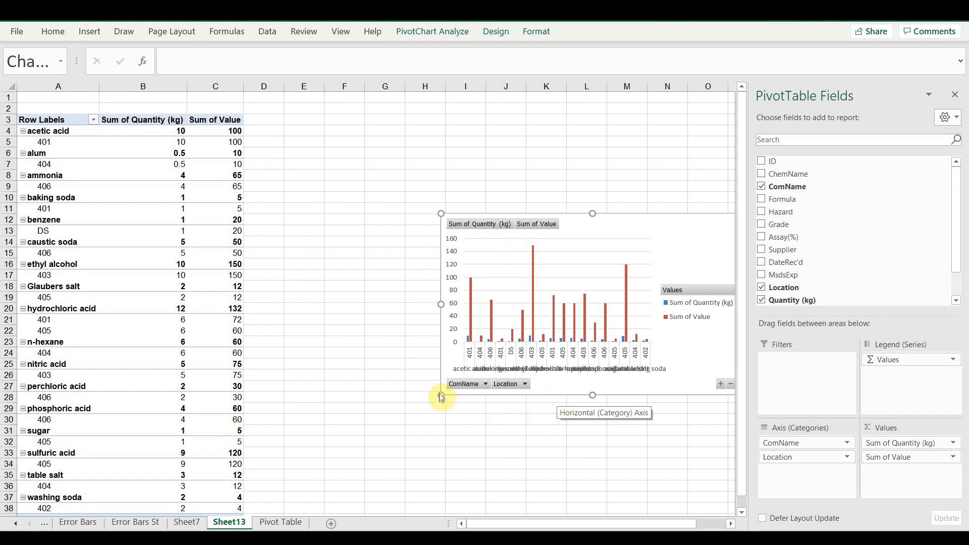
Enlarge the PivotChart and regroup its categories so that ComName is nested under Location
{"action": "left_click_drag", "start_coordinate": [443, 397], "coordinate": [352, 491]}
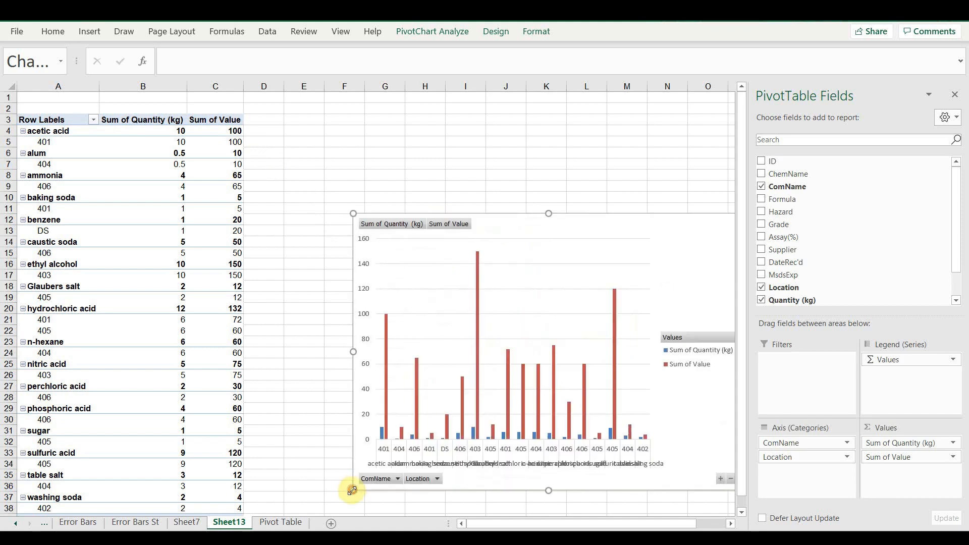
{"action": "left_click", "coordinate": [762, 186]}
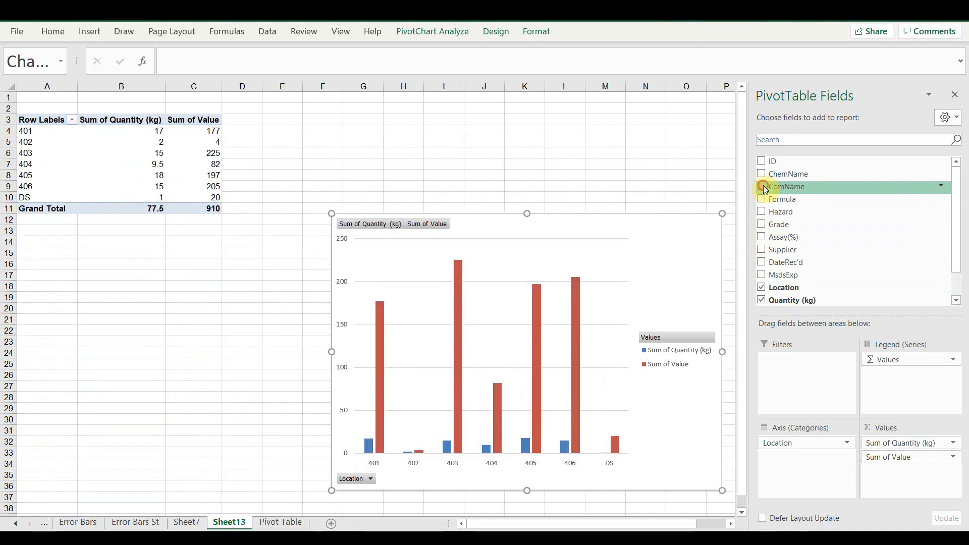
{"action": "left_click", "coordinate": [762, 186]}
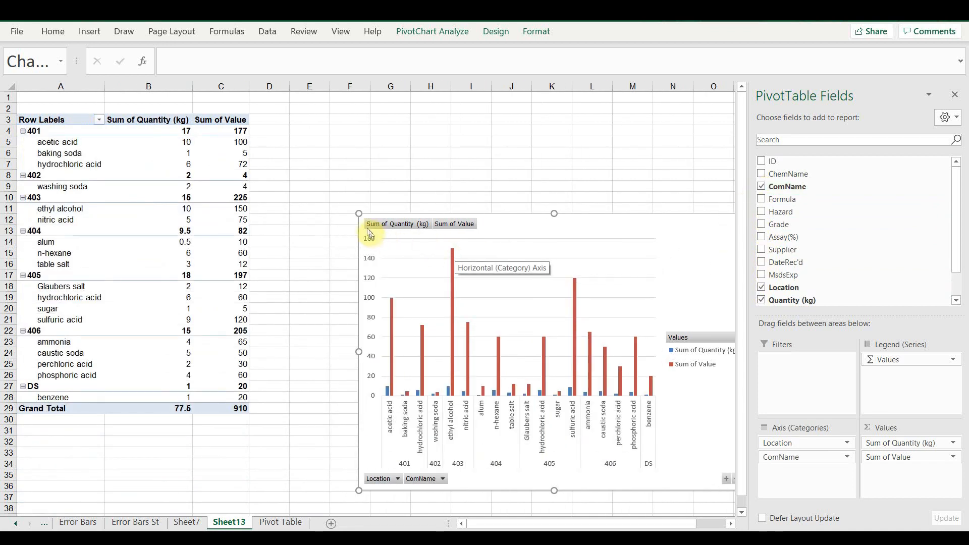
{"action": "left_click_drag", "start_coordinate": [359, 214], "coordinate": [296, 138]}
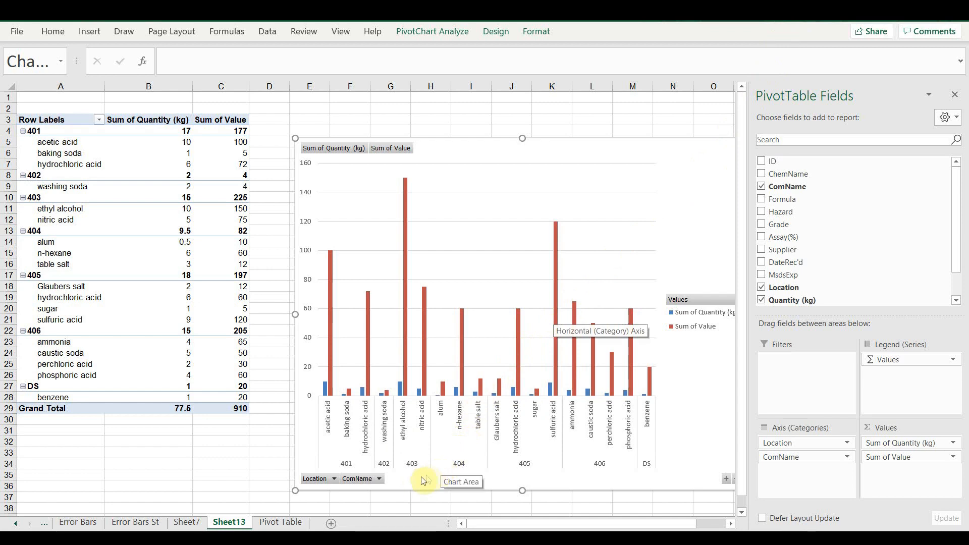
Try filtering the PivotChart's Location field to 404 only, and undo the filter
{"action": "left_click", "coordinate": [334, 479]}
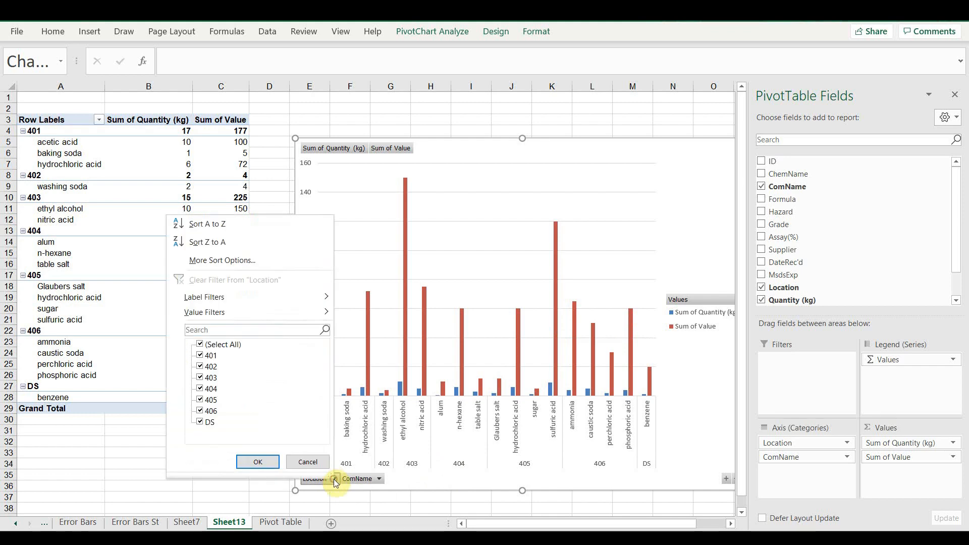
{"action": "left_click", "coordinate": [199, 346]}
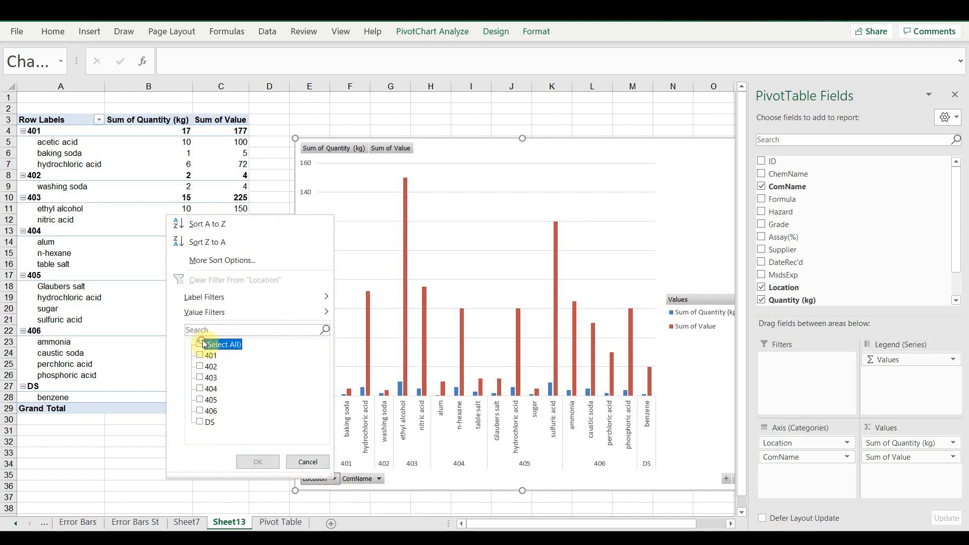
{"action": "left_click", "coordinate": [201, 390]}
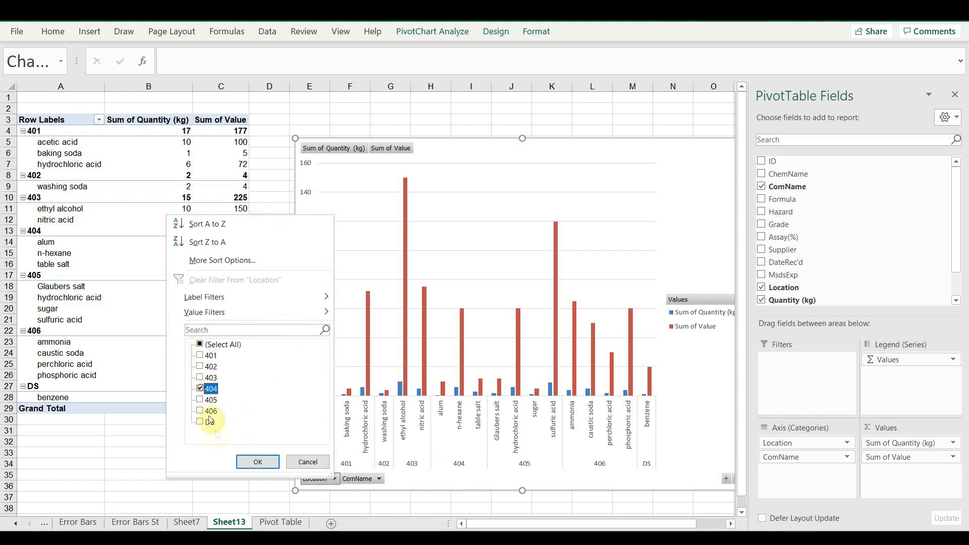
{"action": "left_click", "coordinate": [255, 461]}
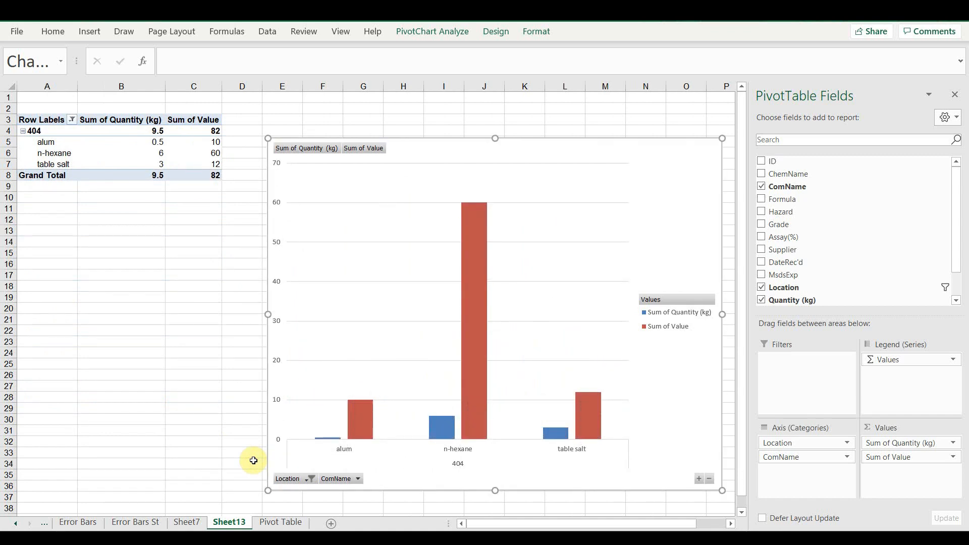
{"action": "key", "text": "ctrl+z"}
Filter the PivotChart's ComName field to alum, ammonia, baking soda and benzene
{"action": "left_click", "coordinate": [379, 480]}
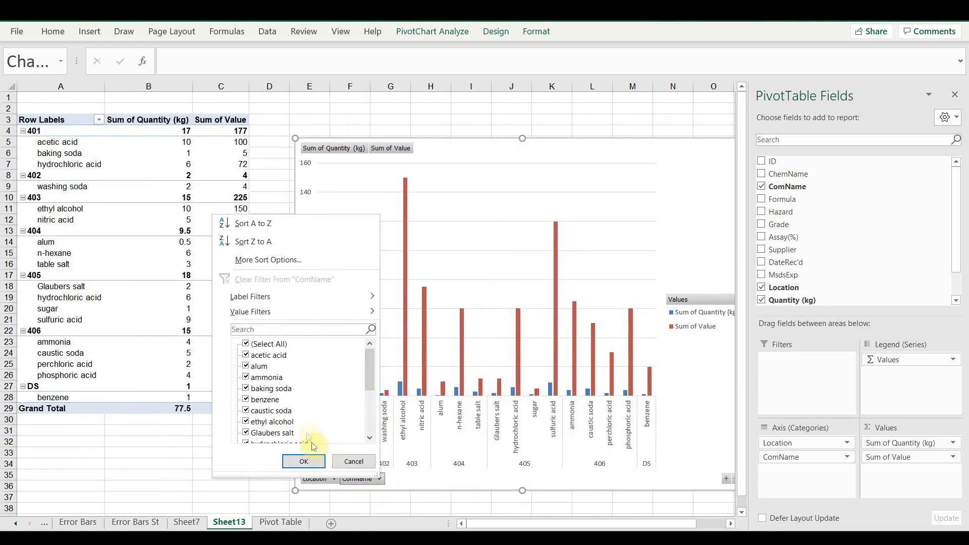
{"action": "left_click", "coordinate": [246, 344]}
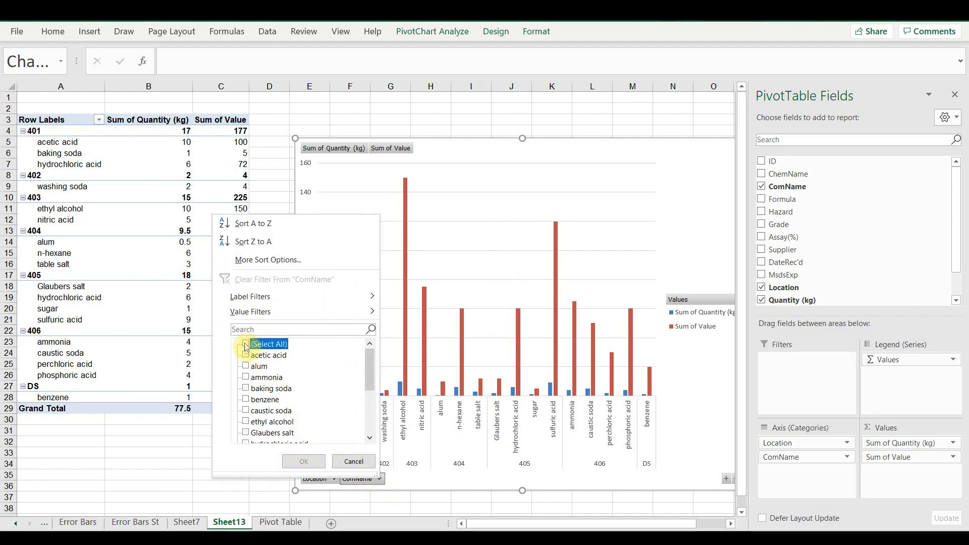
{"action": "left_click", "coordinate": [246, 366]}
{"action": "left_click", "coordinate": [247, 378]}
{"action": "left_click", "coordinate": [247, 388]}
{"action": "left_click", "coordinate": [246, 400]}
{"action": "left_click", "coordinate": [303, 462]}
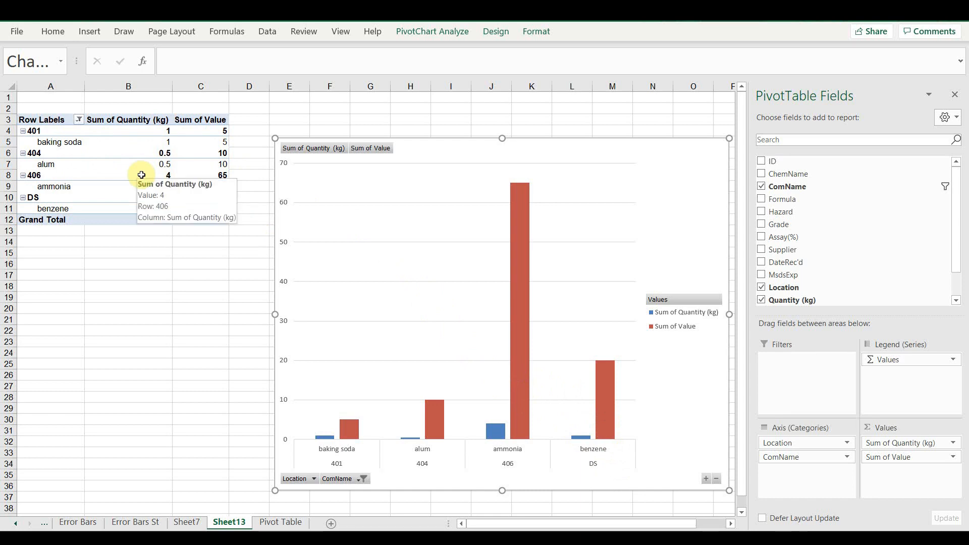
Format the Sum of Value field as currency with the $ symbol and 0 decimal places
{"action": "left_click", "coordinate": [223, 275]}
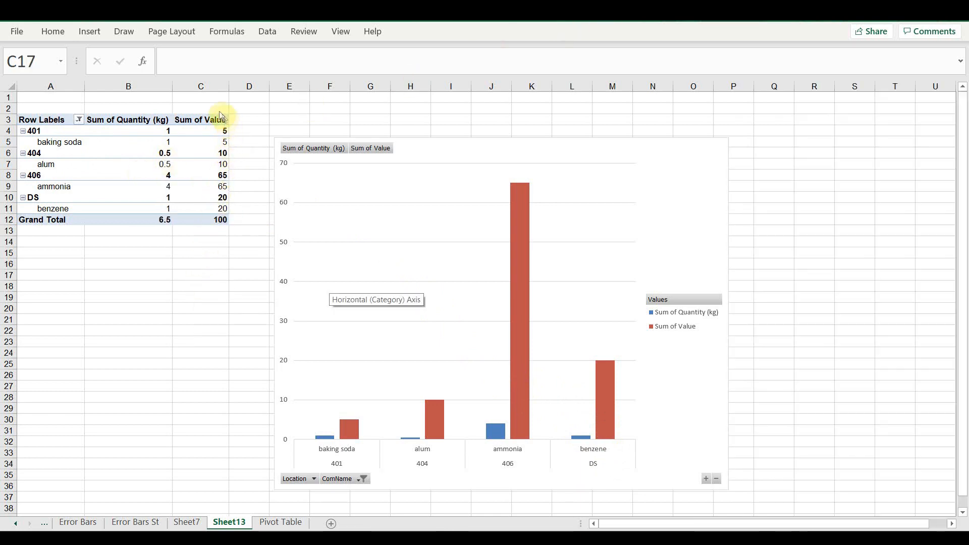
{"action": "left_click", "coordinate": [209, 162]}
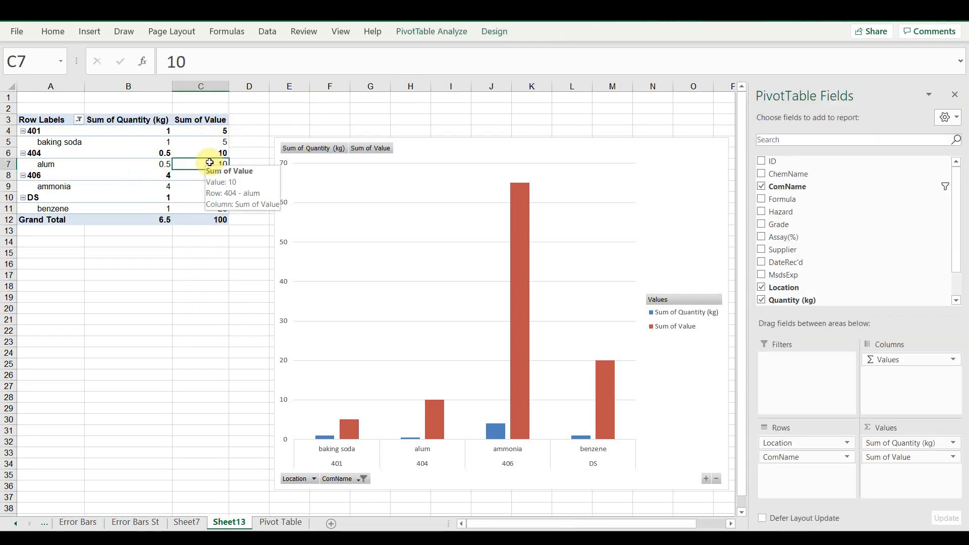
{"action": "left_click", "coordinate": [440, 32]}
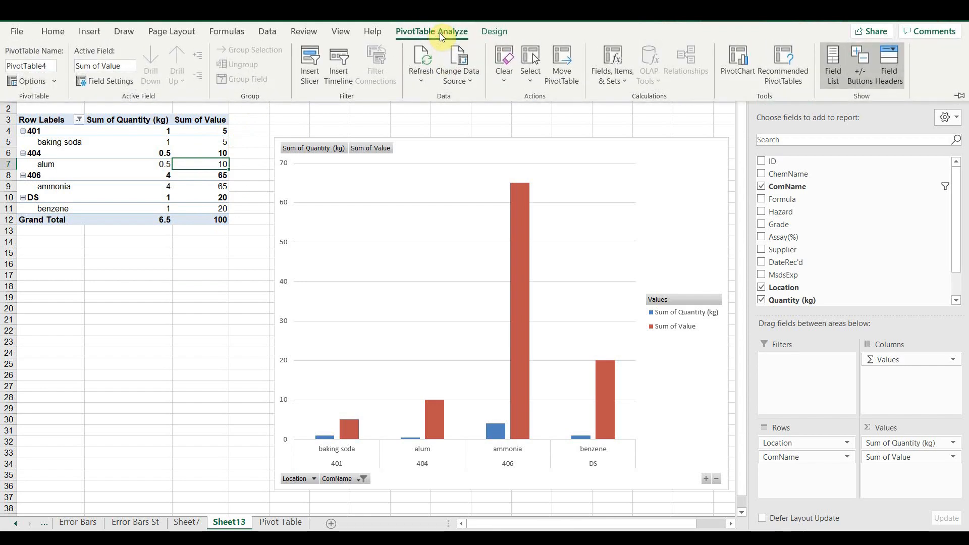
{"action": "left_click", "coordinate": [104, 80]}
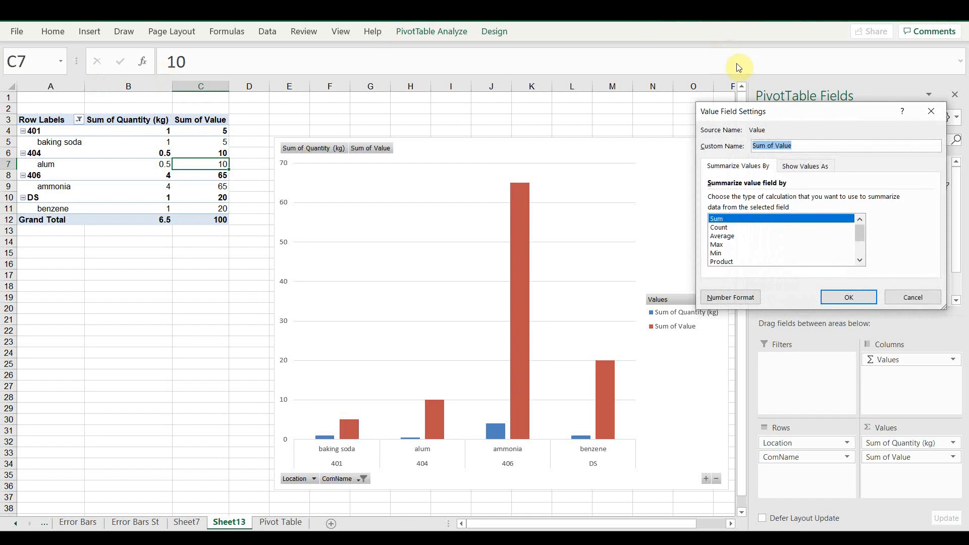
{"action": "left_click", "coordinate": [743, 298]}
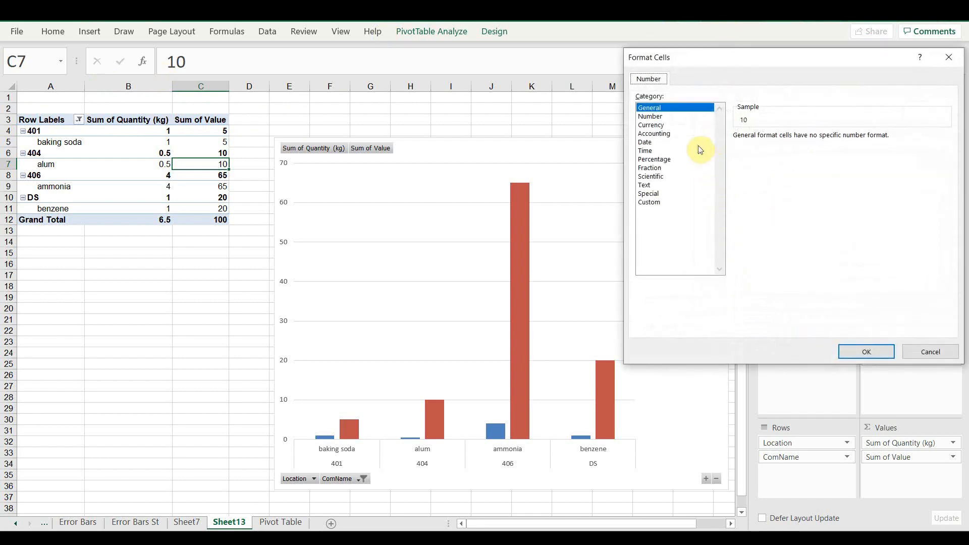
{"action": "left_click", "coordinate": [681, 124]}
{"action": "double_click", "coordinate": [822, 140]}
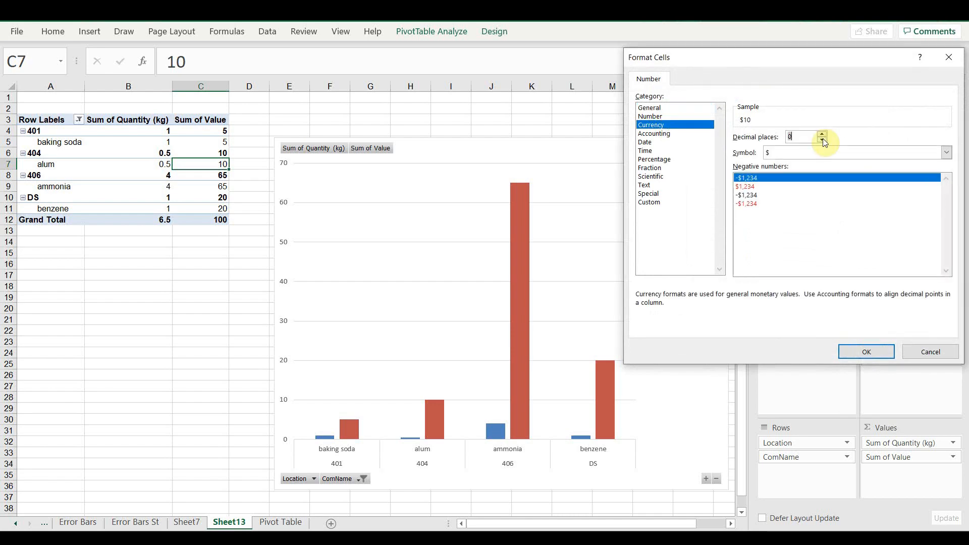
{"action": "left_click", "coordinate": [875, 351]}
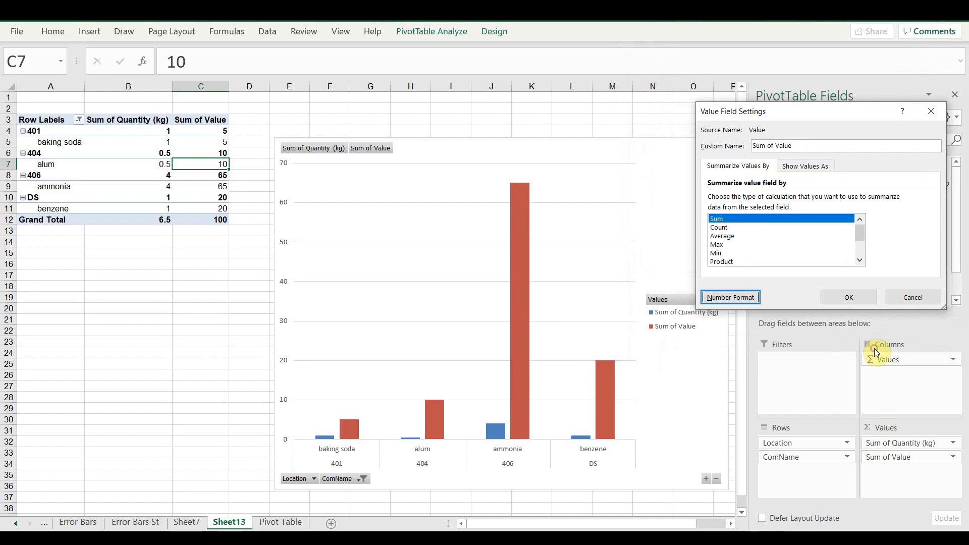
{"action": "left_click", "coordinate": [857, 298]}
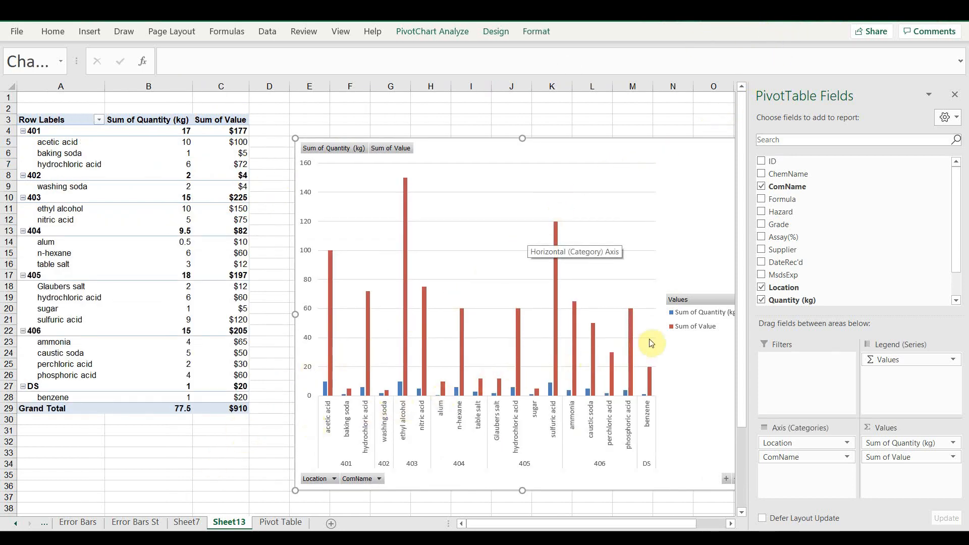
Try adding Hazard as a third category level, and remove and re-add the ComName field
{"action": "left_click", "coordinate": [761, 212]}
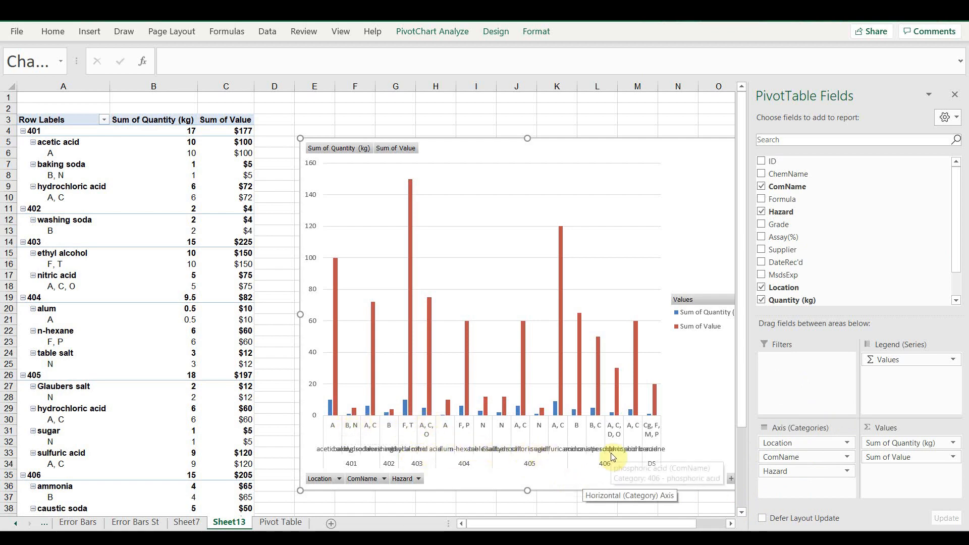
{"action": "left_click", "coordinate": [763, 186]}
{"action": "left_click", "coordinate": [762, 187]}
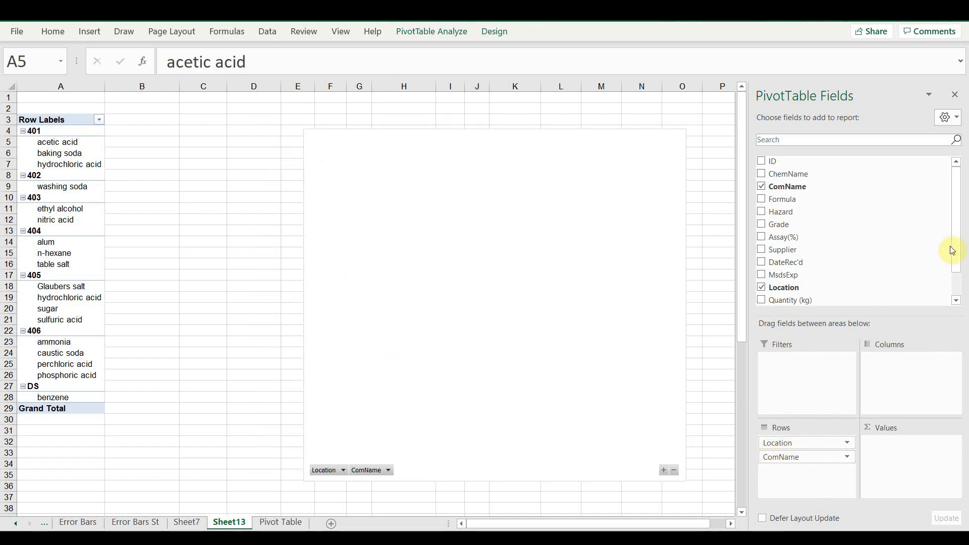
Add the Supplier field to the values area as a count and also use it as the column field
{"action": "left_click", "coordinate": [957, 290]}
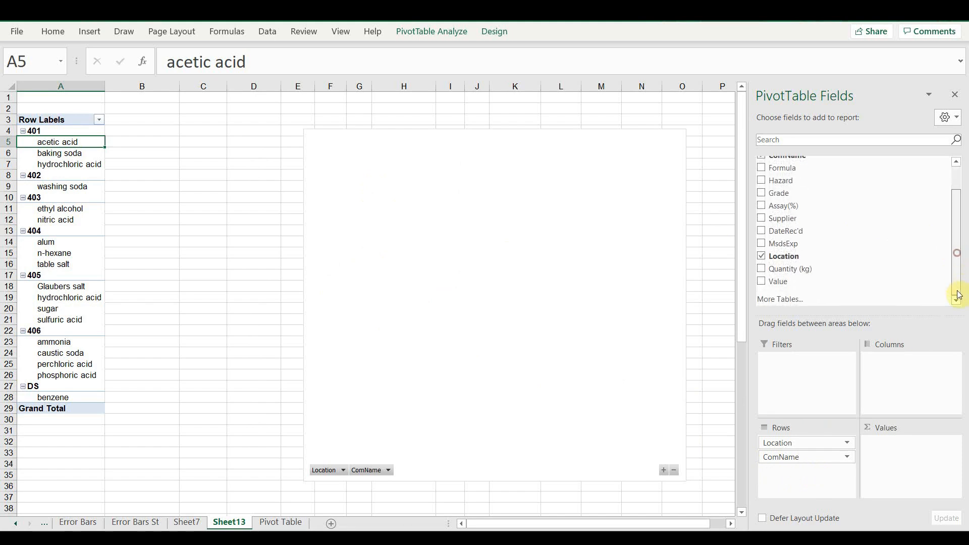
{"action": "left_click_drag", "start_coordinate": [779, 222], "coordinate": [891, 459]}
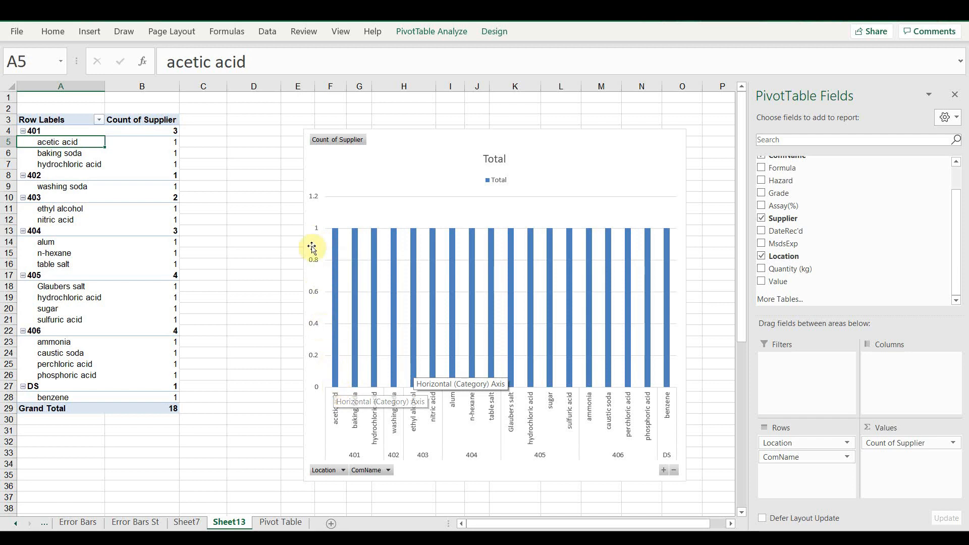
{"action": "mouse_move", "coordinate": [534, 348]}
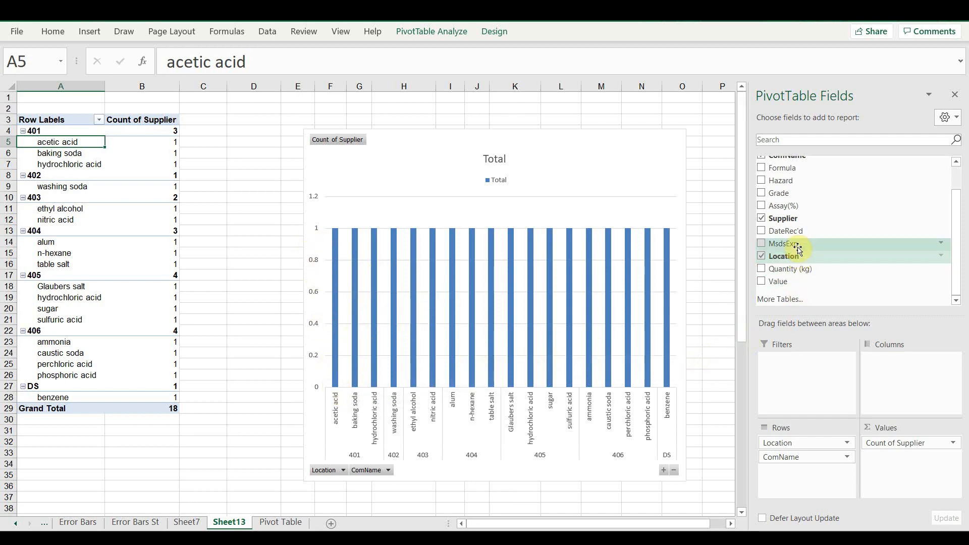
{"action": "left_click_drag", "start_coordinate": [792, 224], "coordinate": [894, 362]}
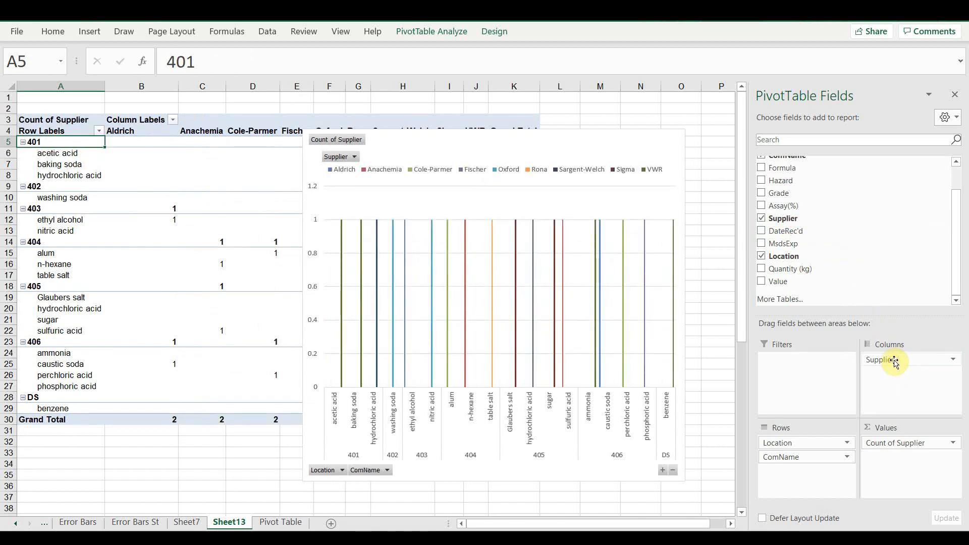
Move the PivotChart below the PivotTable and turn on banded columns for the table
{"action": "left_click_drag", "start_coordinate": [591, 136], "coordinate": [582, 459]}
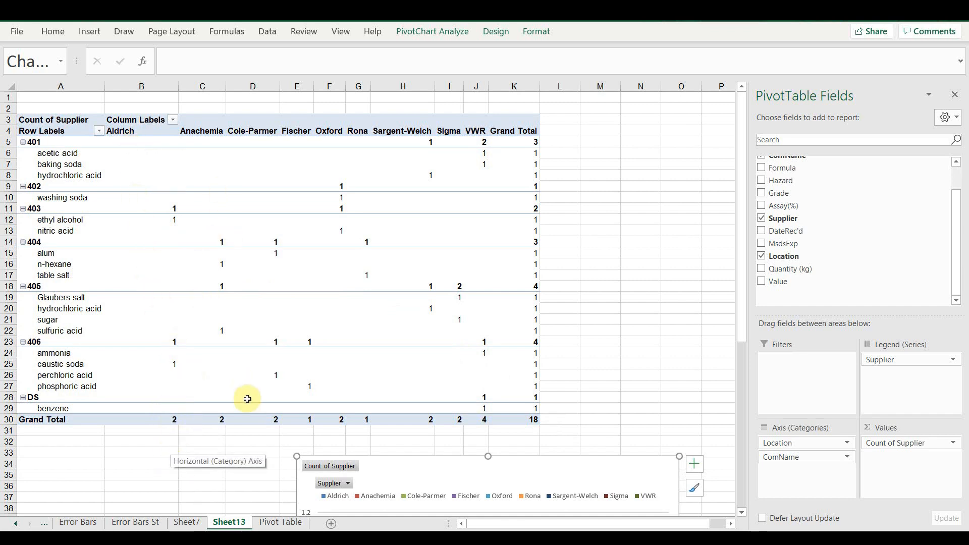
{"action": "left_click", "coordinate": [275, 207]}
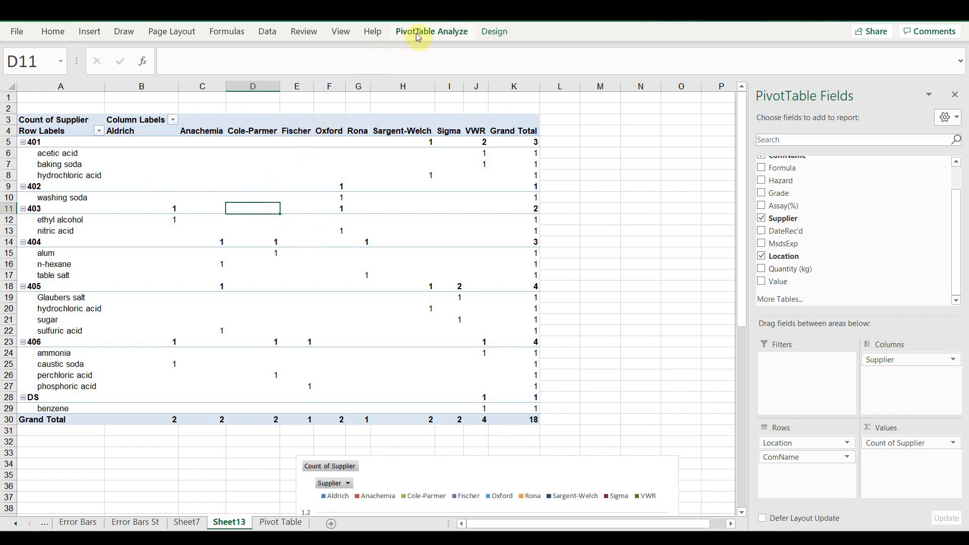
{"action": "left_click", "coordinate": [507, 32]}
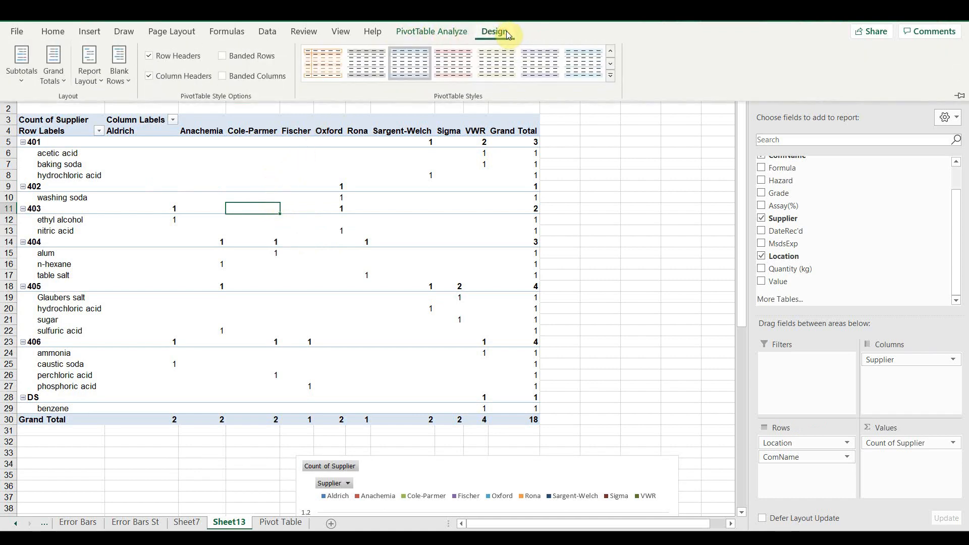
{"action": "left_click", "coordinate": [223, 77]}
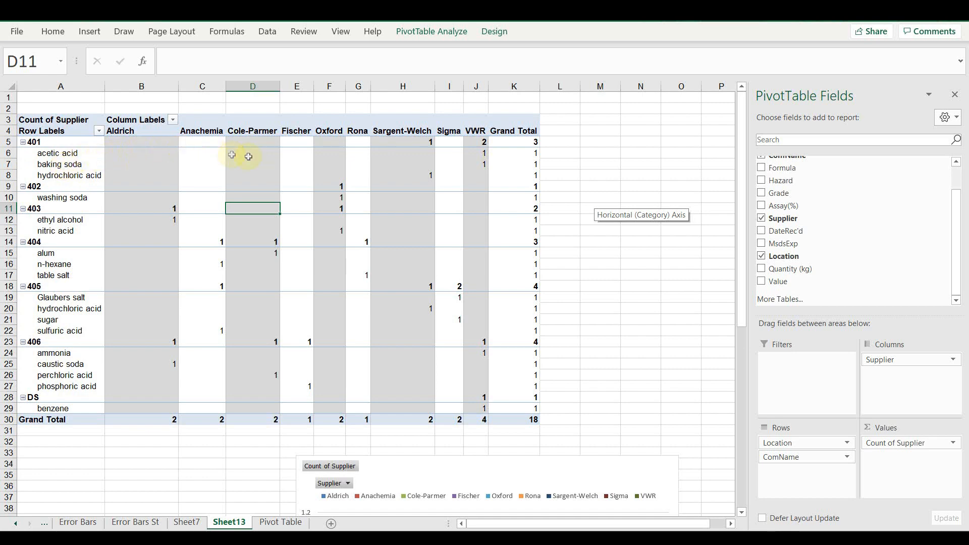
Examine the supplier counts for location 401 and move the PivotChart back up over the PivotTable
{"action": "mouse_move", "coordinate": [414, 142]}
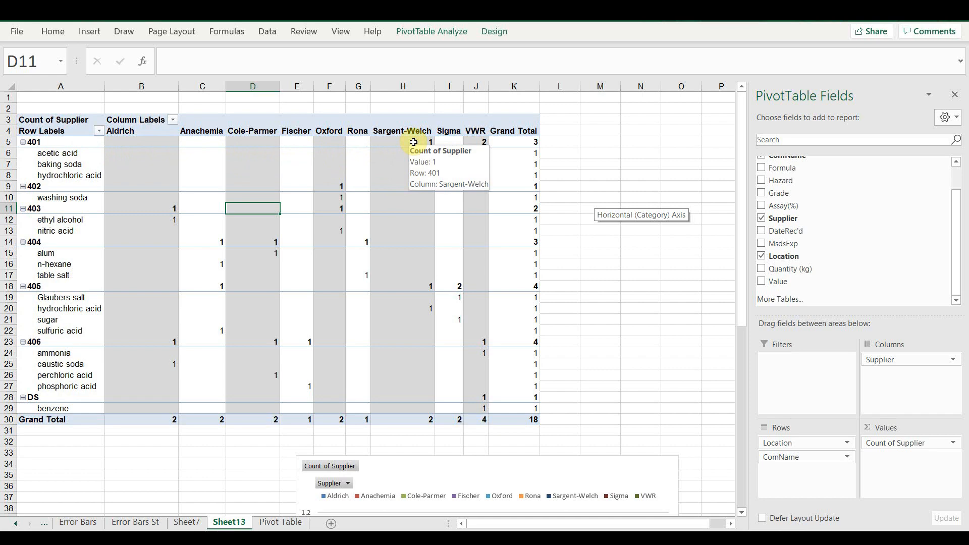
{"action": "mouse_move", "coordinate": [468, 141]}
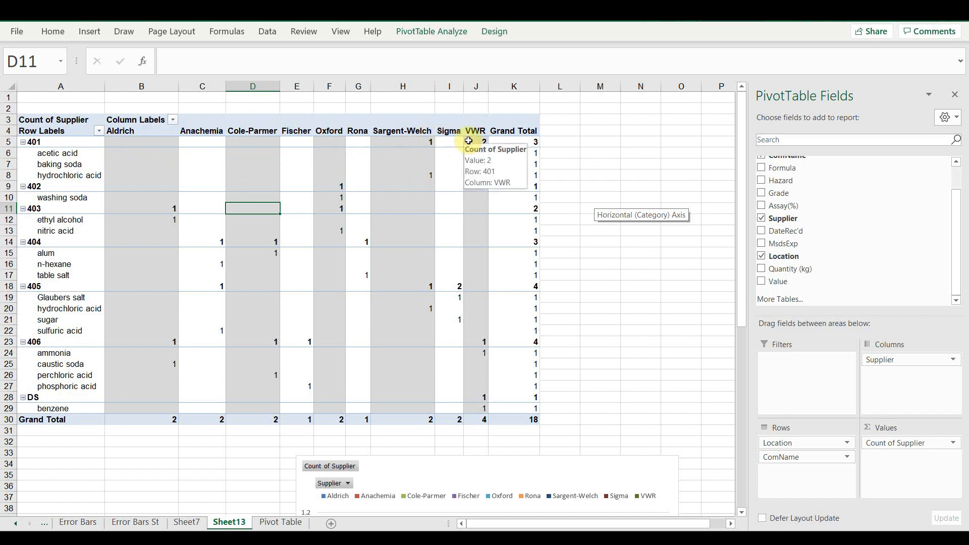
{"action": "mouse_move", "coordinate": [89, 155]}
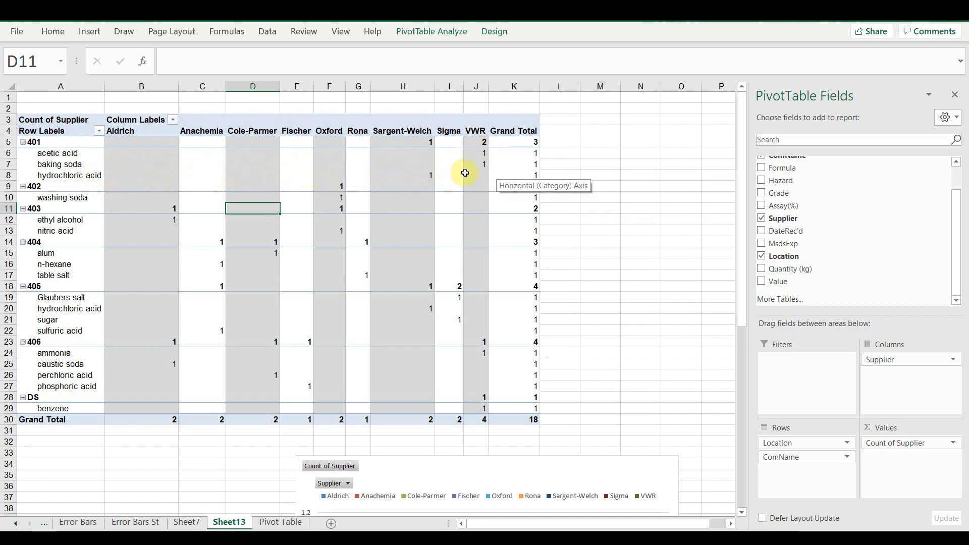
{"action": "mouse_move", "coordinate": [481, 168]}
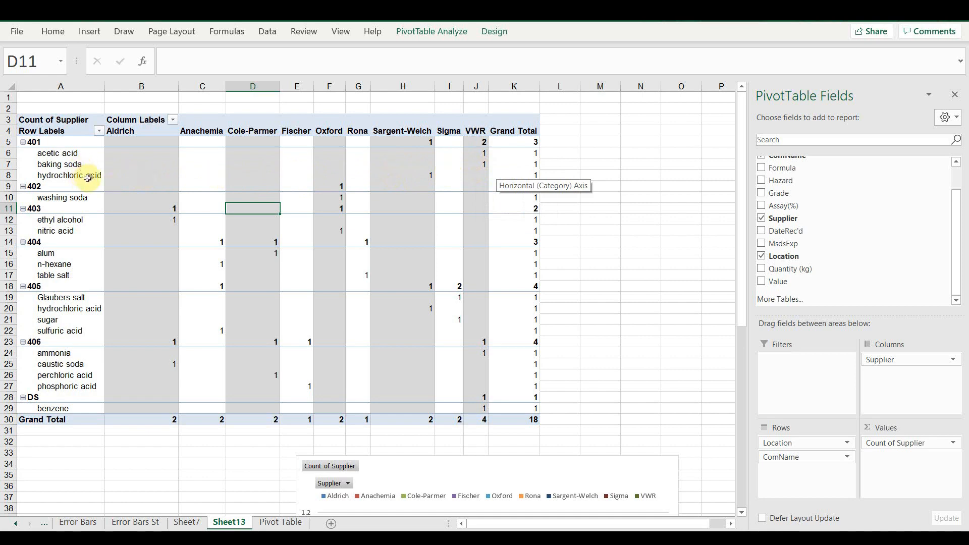
{"action": "mouse_move", "coordinate": [420, 177]}
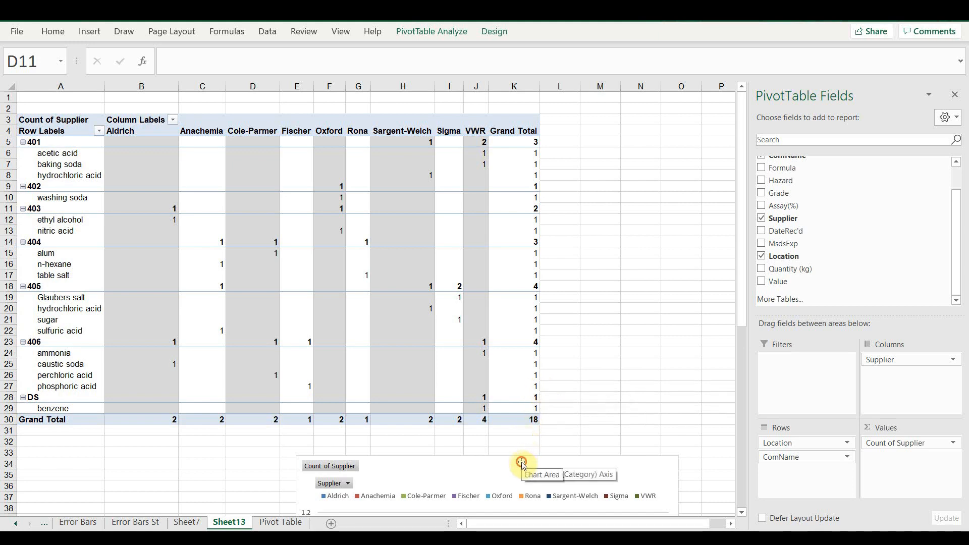
{"action": "left_click_drag", "start_coordinate": [521, 461], "coordinate": [521, 145]}
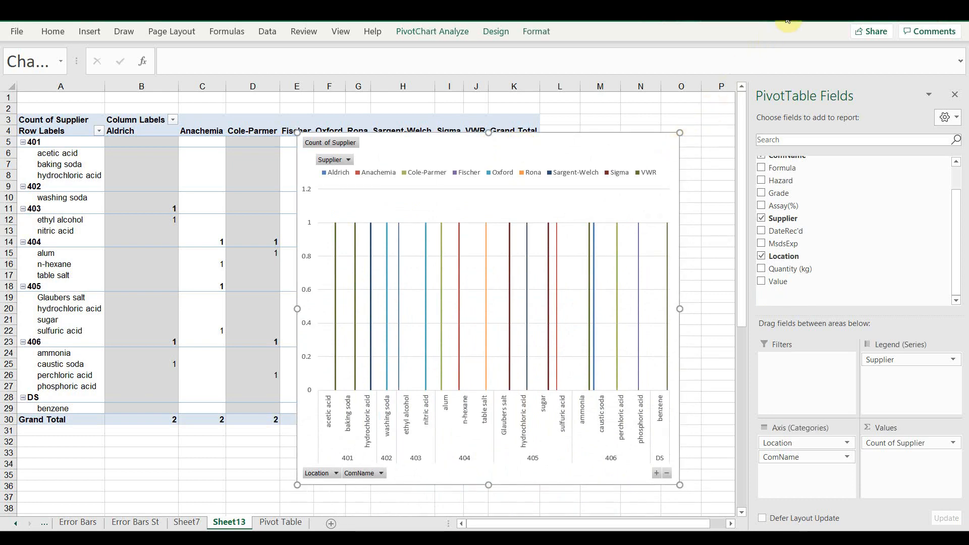
{"action": "key", "text": "Escape"}
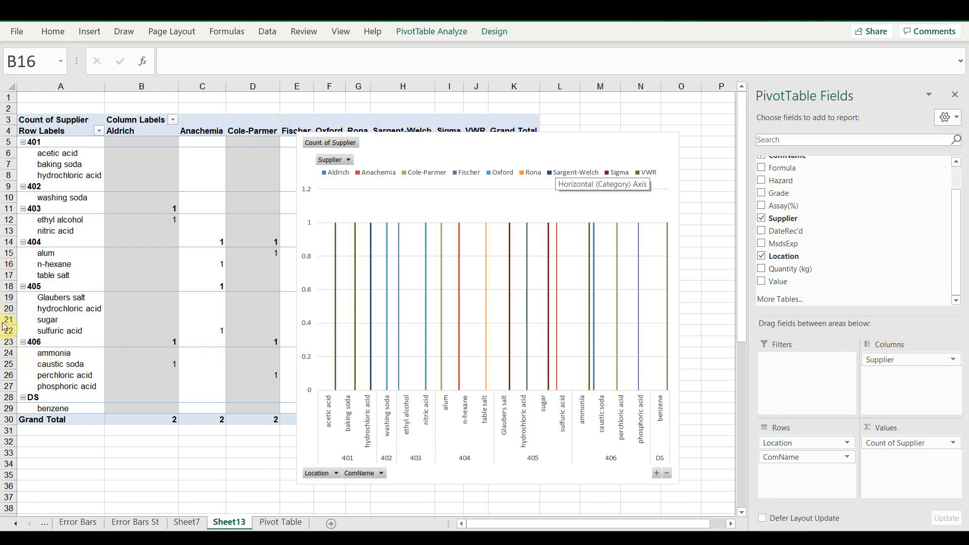
Review the PivotTable's data source and keep the range 'Pivot Table'!$A$1:$M$19
{"action": "left_click", "coordinate": [199, 231]}
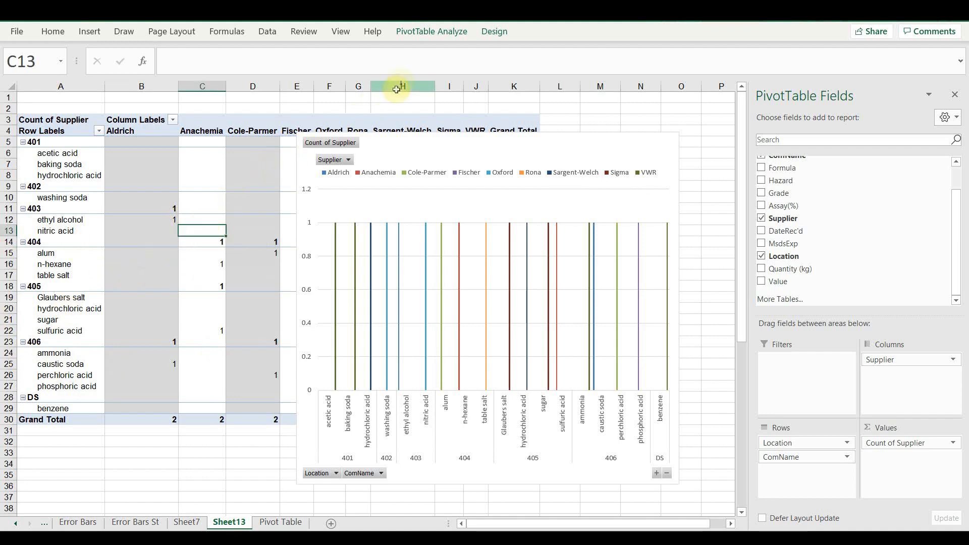
{"action": "left_click", "coordinate": [455, 32]}
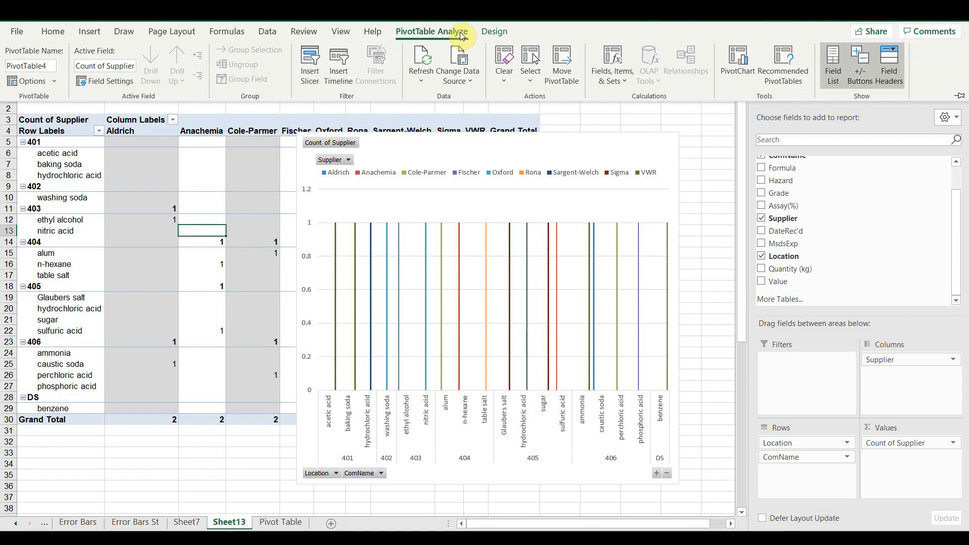
{"action": "left_click", "coordinate": [468, 84]}
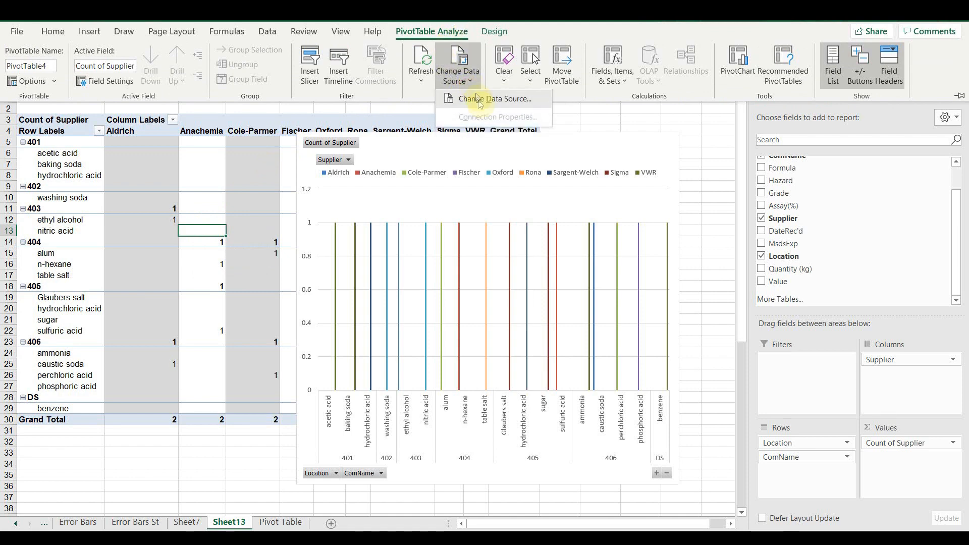
{"action": "left_click", "coordinate": [477, 99]}
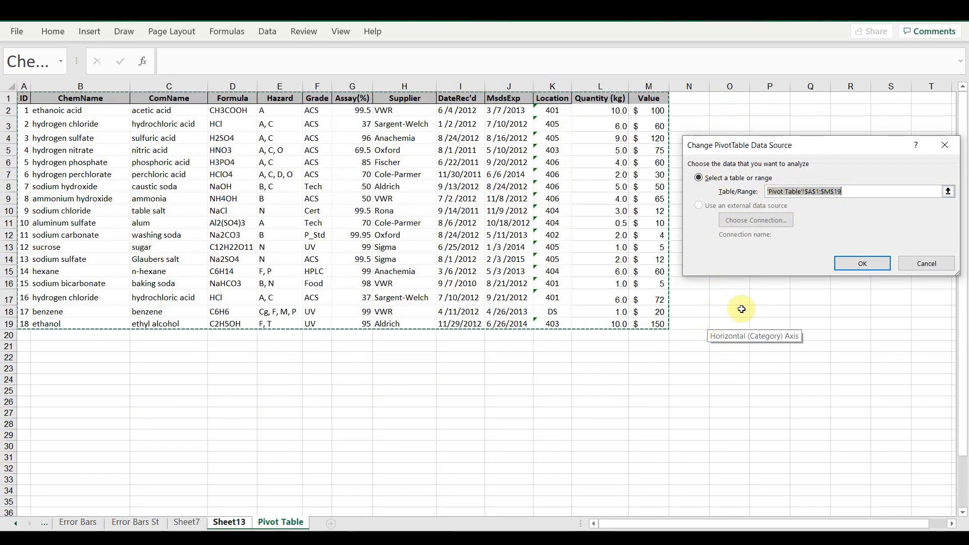
{"action": "left_click", "coordinate": [879, 266]}
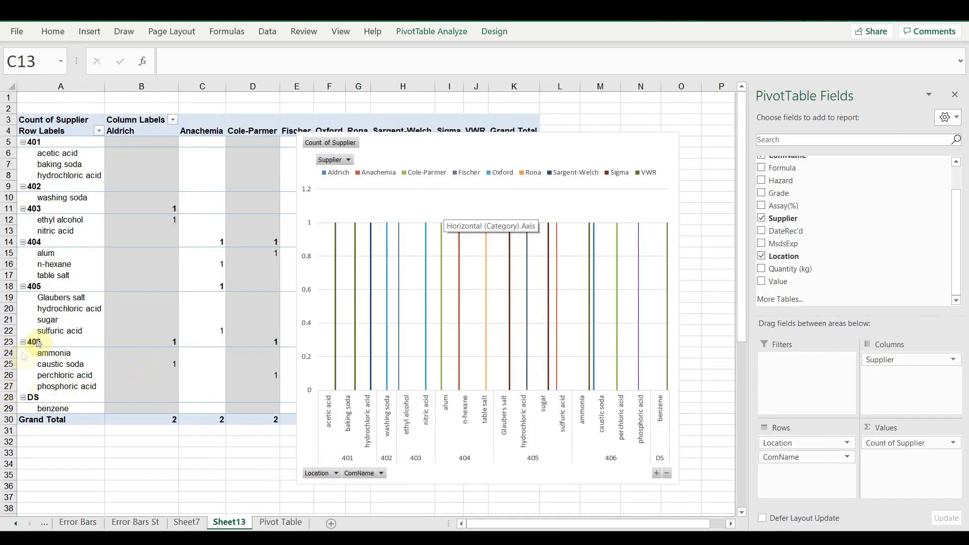
Refresh the PivotTable from its source data
{"action": "left_click", "coordinate": [463, 34]}
{"action": "left_click", "coordinate": [464, 34]}
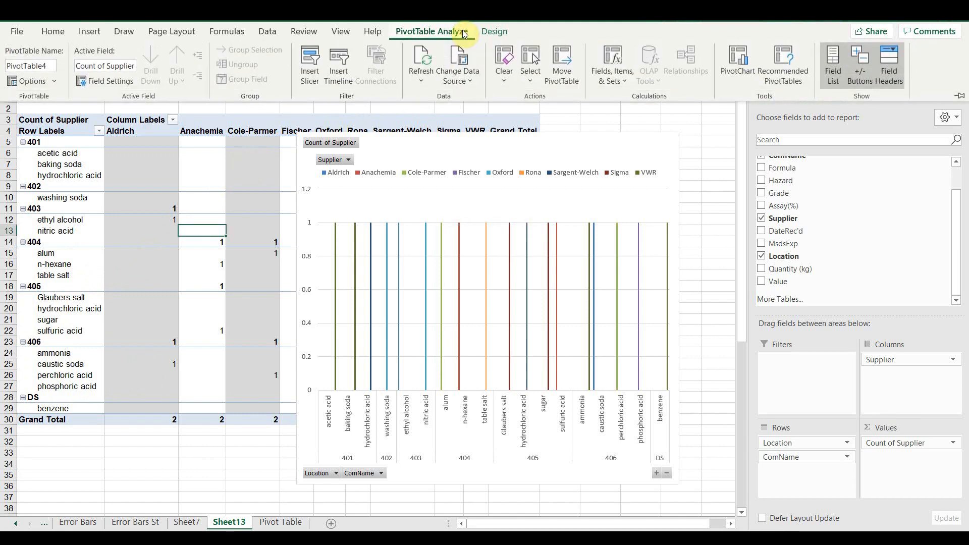
{"action": "left_click", "coordinate": [421, 80]}
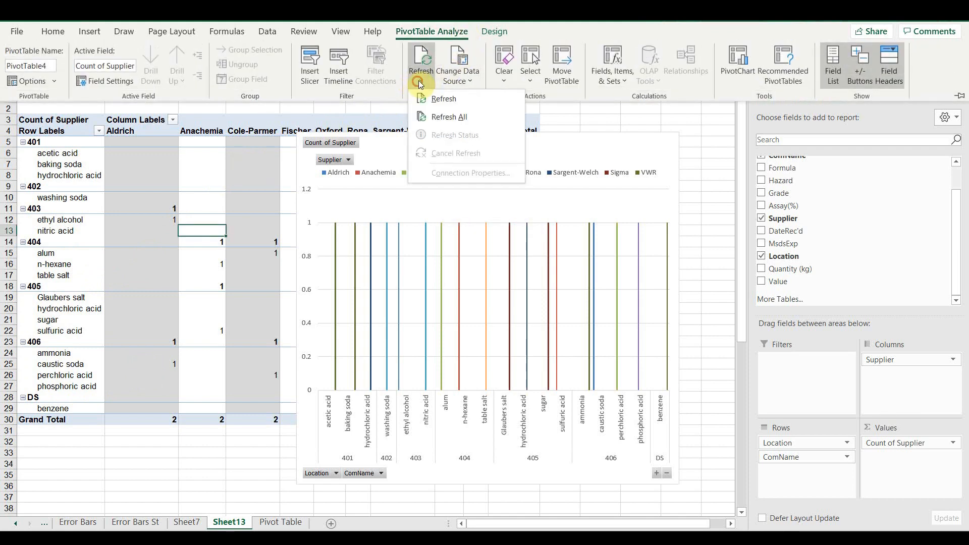
{"action": "left_click", "coordinate": [442, 97]}
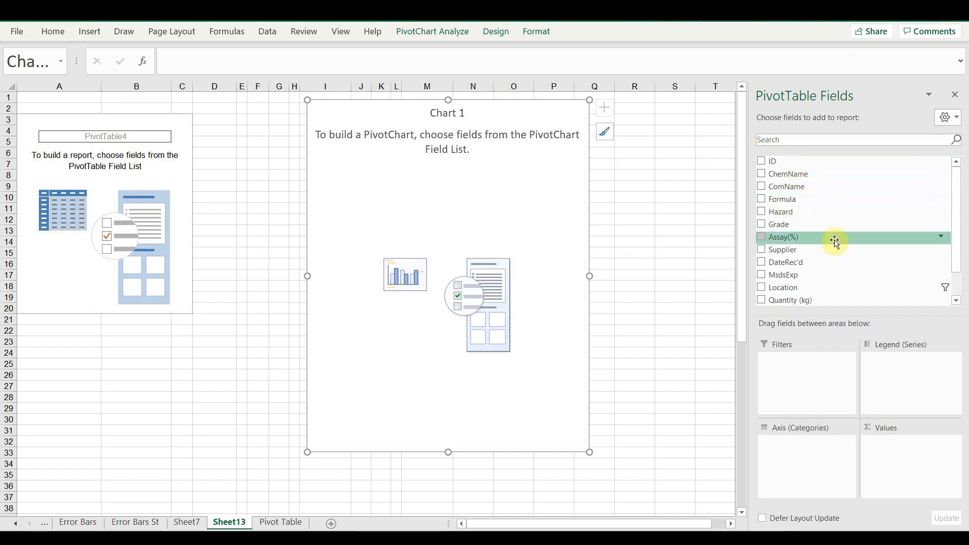
Add the ComName and Location fields as categories to the empty PivotChart, with Location nested under ComName
{"action": "left_click", "coordinate": [761, 186]}
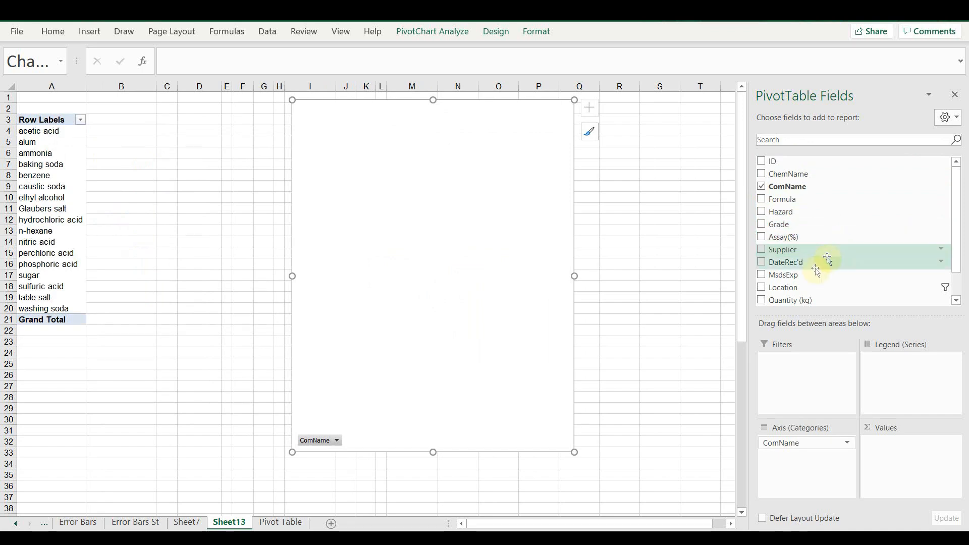
{"action": "left_click", "coordinate": [764, 289]}
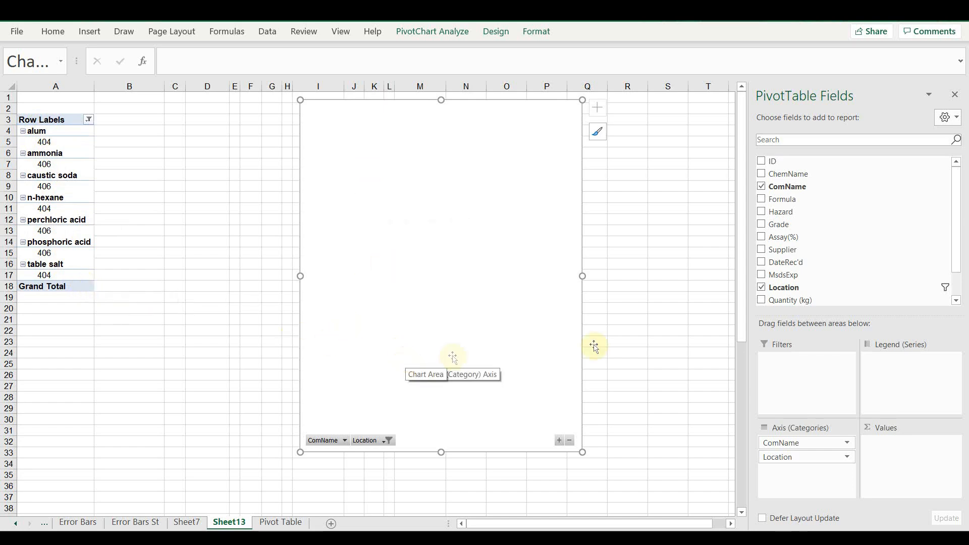
Add Hazard to the PivotChart as both a counted value and the legend series, and shift the chart clear of the widened PivotTable
{"action": "scroll", "coordinate": [892, 269], "scroll_direction": "down", "scroll_amount": 1}
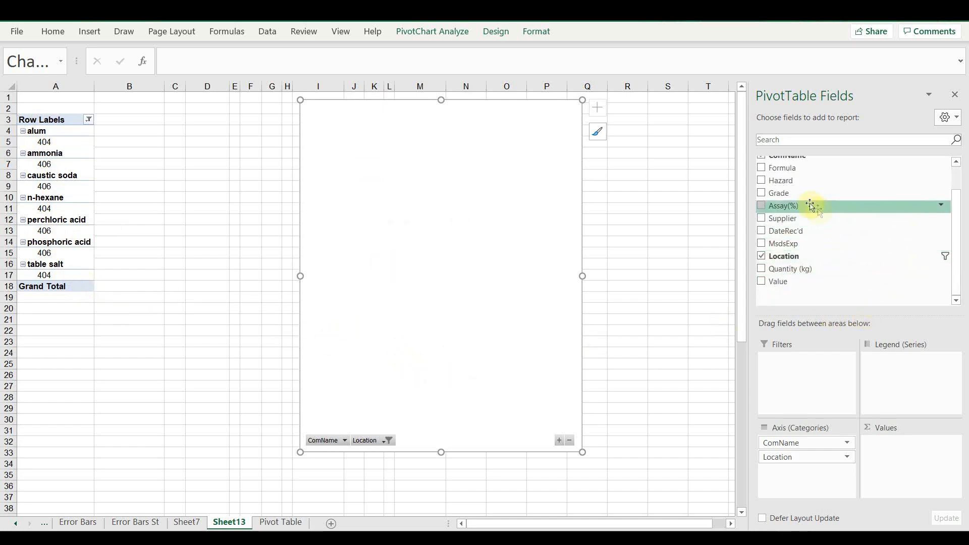
{"action": "left_click", "coordinate": [768, 182]}
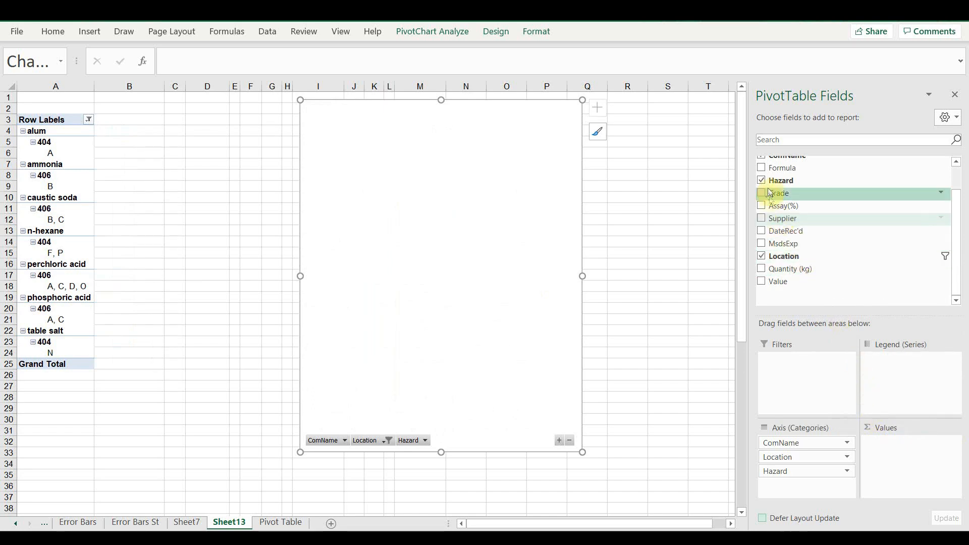
{"action": "left_click_drag", "start_coordinate": [775, 180], "coordinate": [903, 450]}
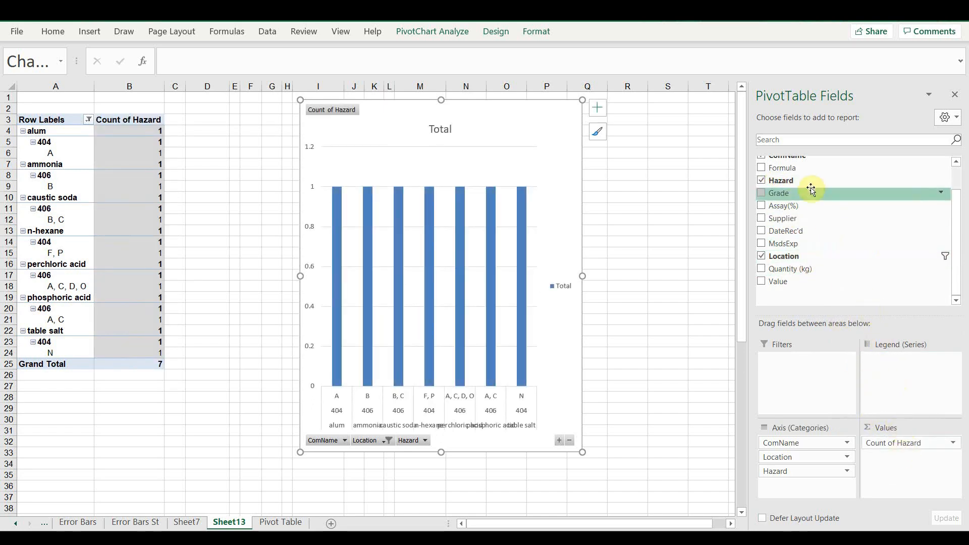
{"action": "left_click_drag", "start_coordinate": [793, 182], "coordinate": [898, 361]}
{"action": "left_click_drag", "start_coordinate": [516, 111], "coordinate": [595, 113]}
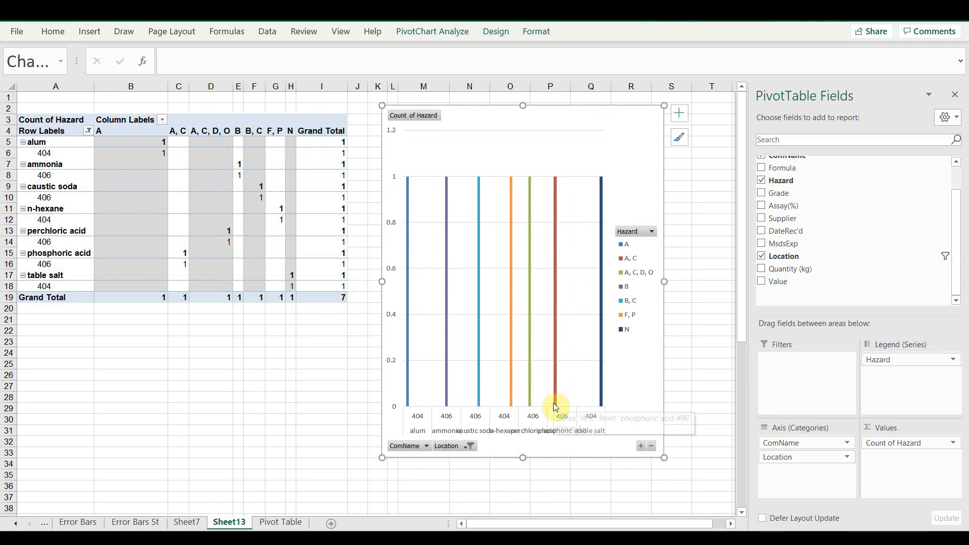
Insert PivotTable slicers for ComName, Hazard and Location, and place the Hazard and ComName slicers beside the PivotChart
{"action": "left_click", "coordinate": [186, 174]}
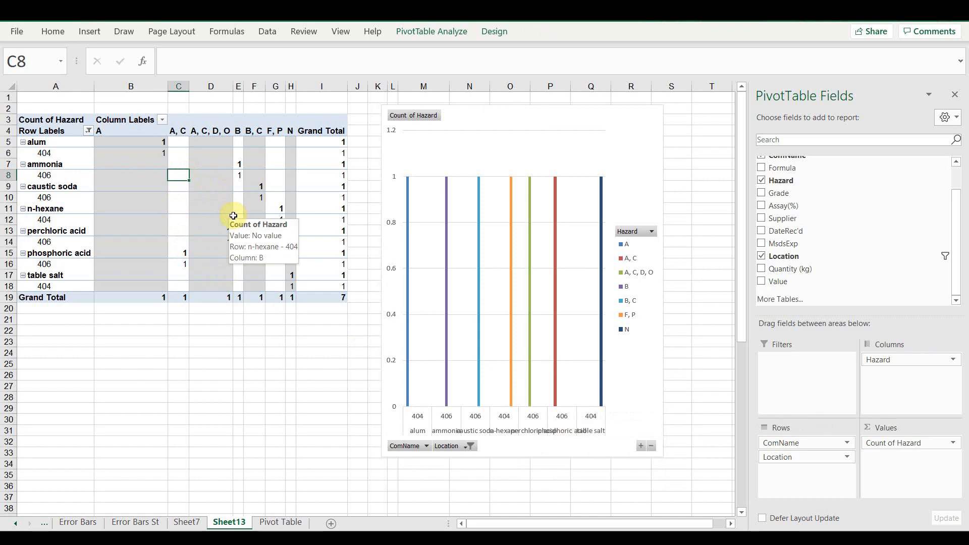
{"action": "left_click", "coordinate": [438, 33]}
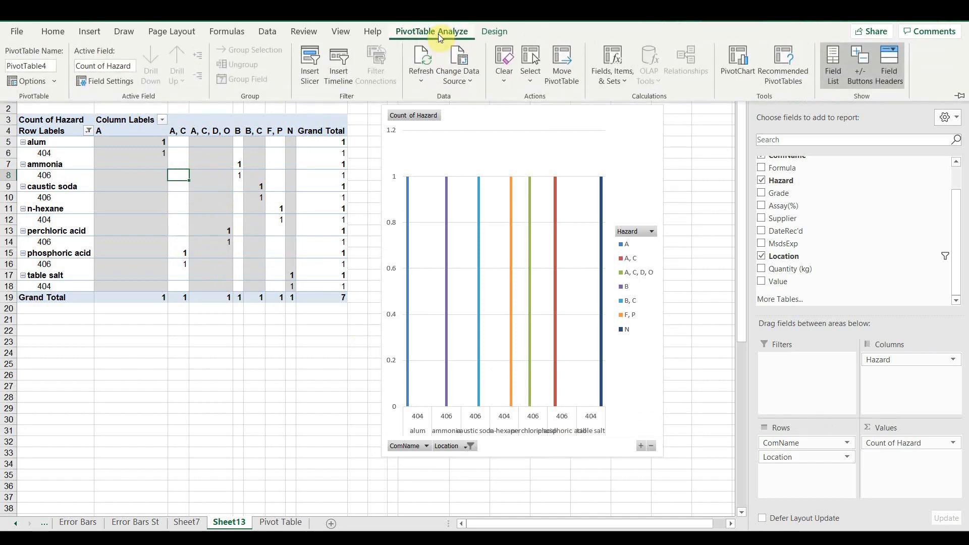
{"action": "left_click", "coordinate": [314, 83]}
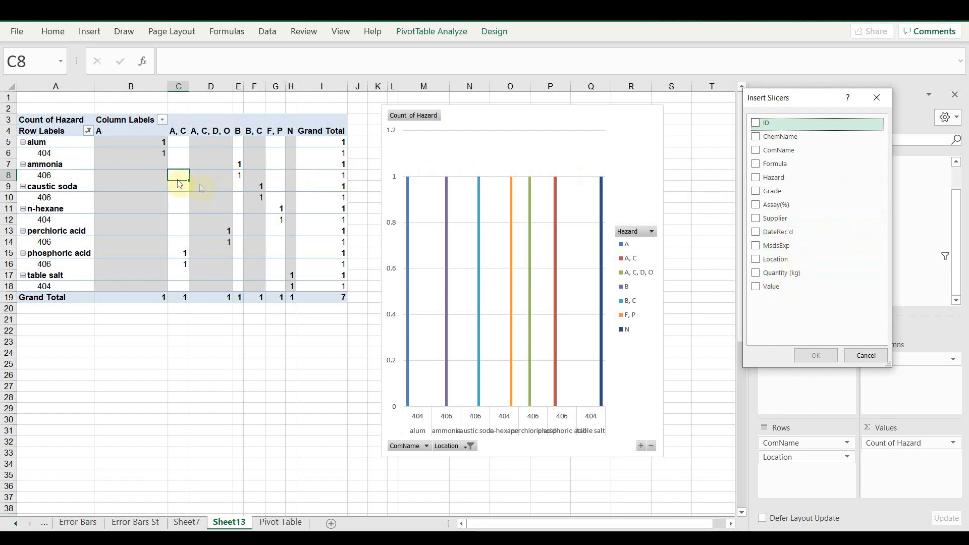
{"action": "left_click", "coordinate": [758, 150]}
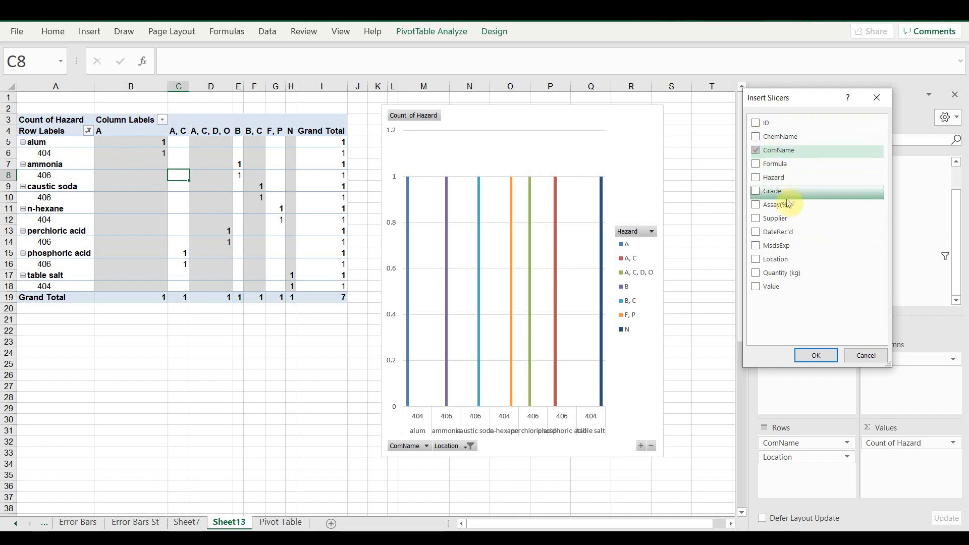
{"action": "left_click", "coordinate": [758, 178]}
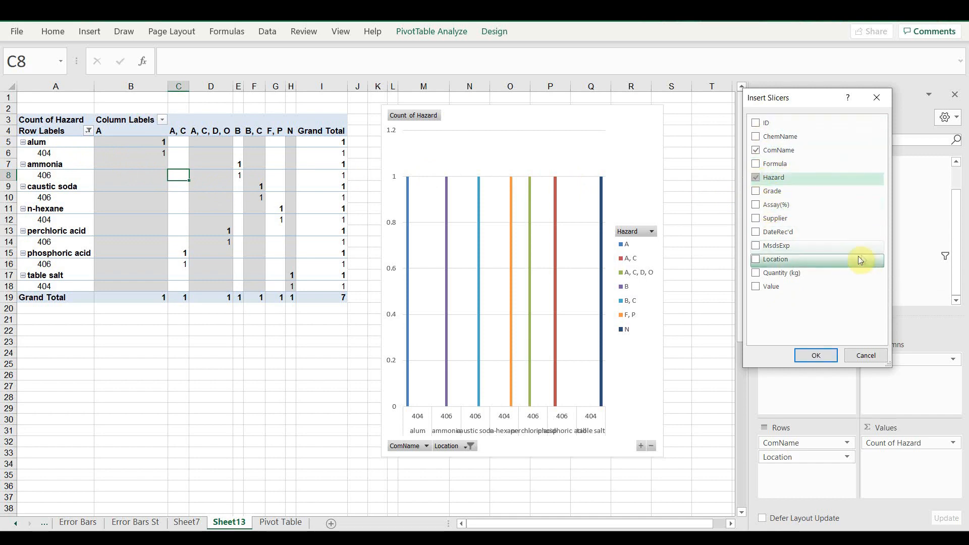
{"action": "left_click", "coordinate": [755, 259]}
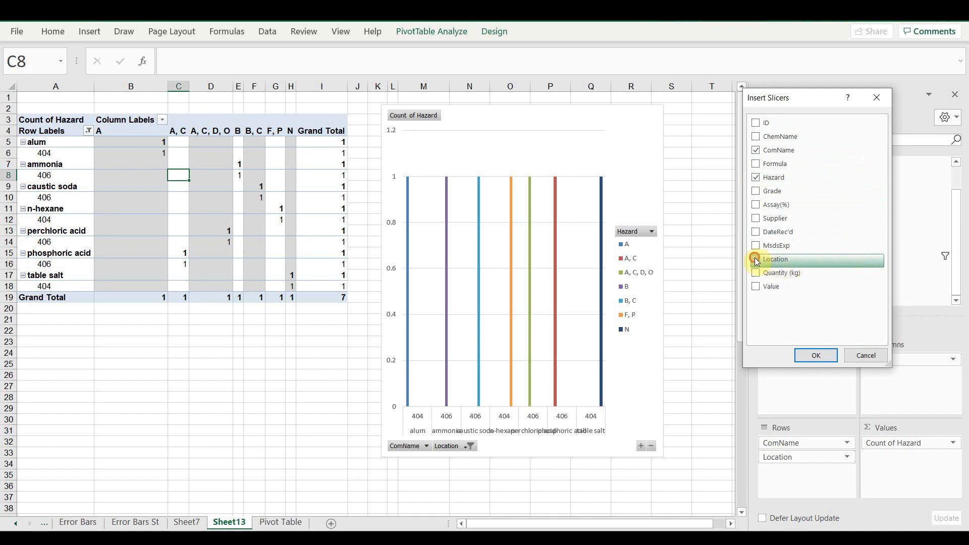
{"action": "left_click", "coordinate": [818, 356]}
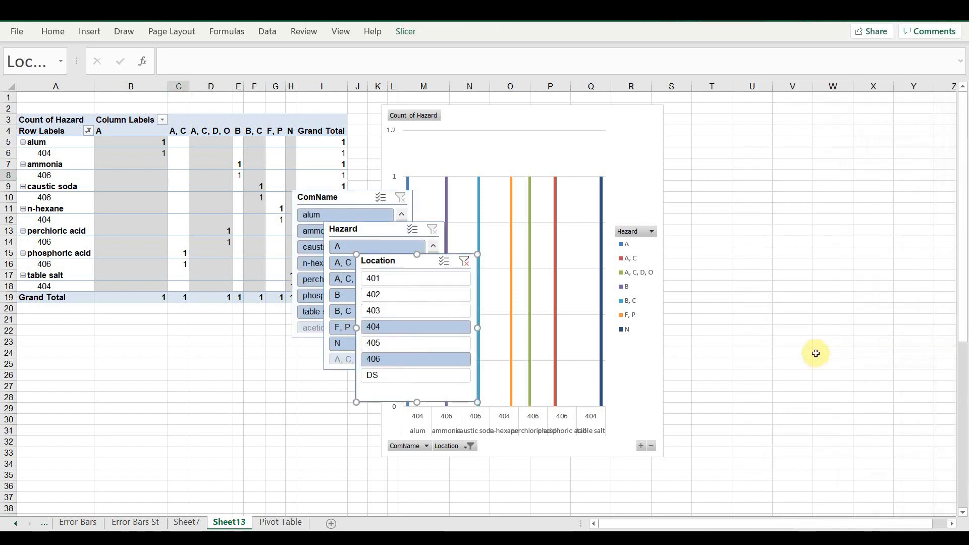
{"action": "left_click_drag", "start_coordinate": [390, 229], "coordinate": [752, 134]}
{"action": "left_click_drag", "start_coordinate": [361, 195], "coordinate": [758, 289]}
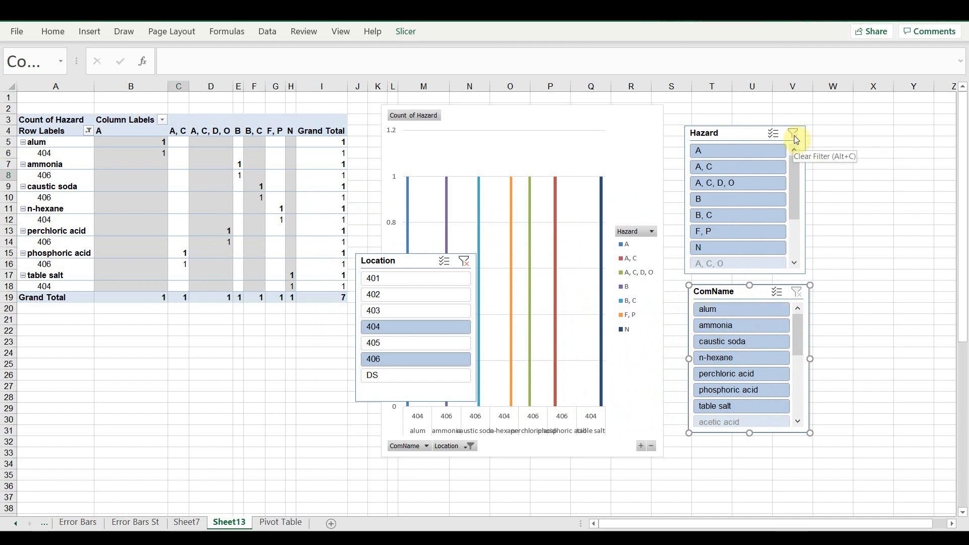
Arrange the Hazard slicer in two columns and resize it wider and shorter, and move the Location slicer below the PivotTable
{"action": "left_click", "coordinate": [723, 135]}
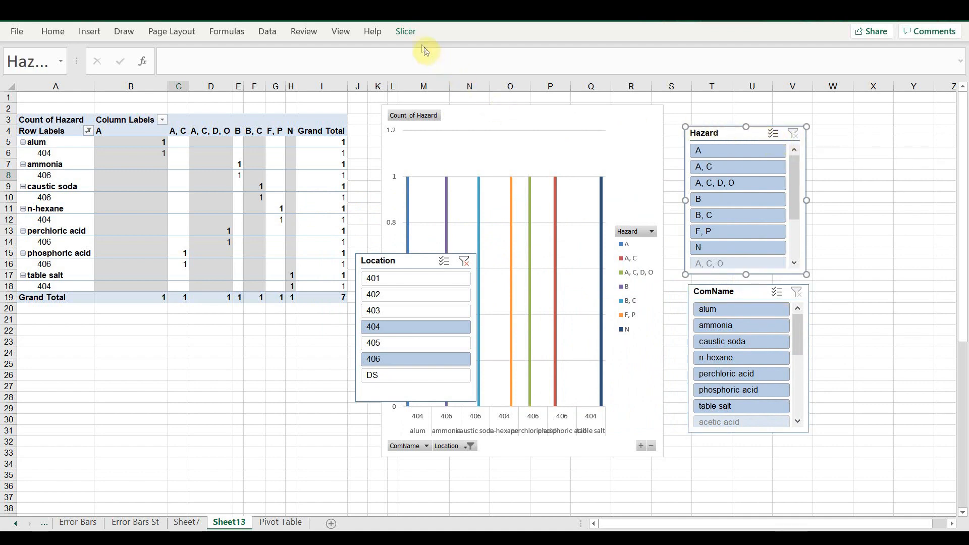
{"action": "left_click", "coordinate": [409, 31]}
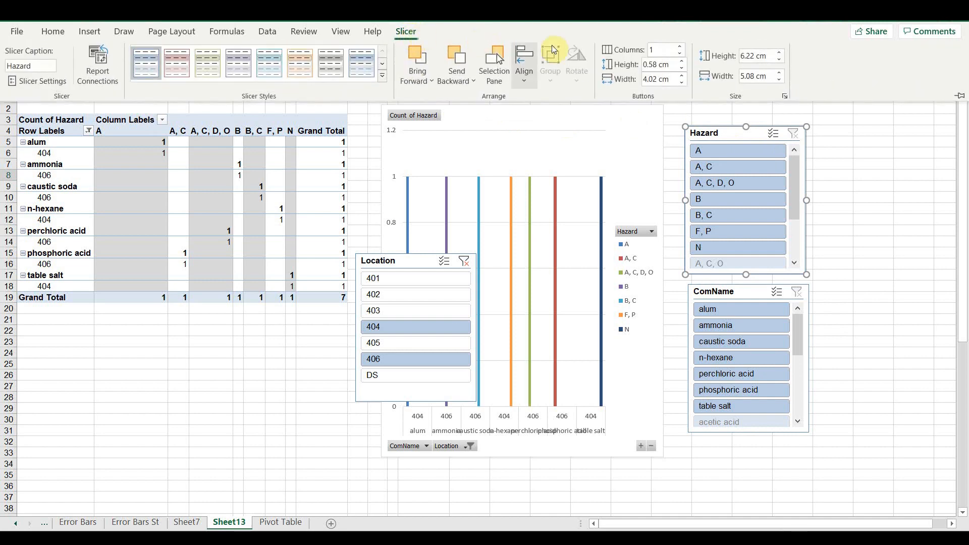
{"action": "left_click", "coordinate": [680, 47]}
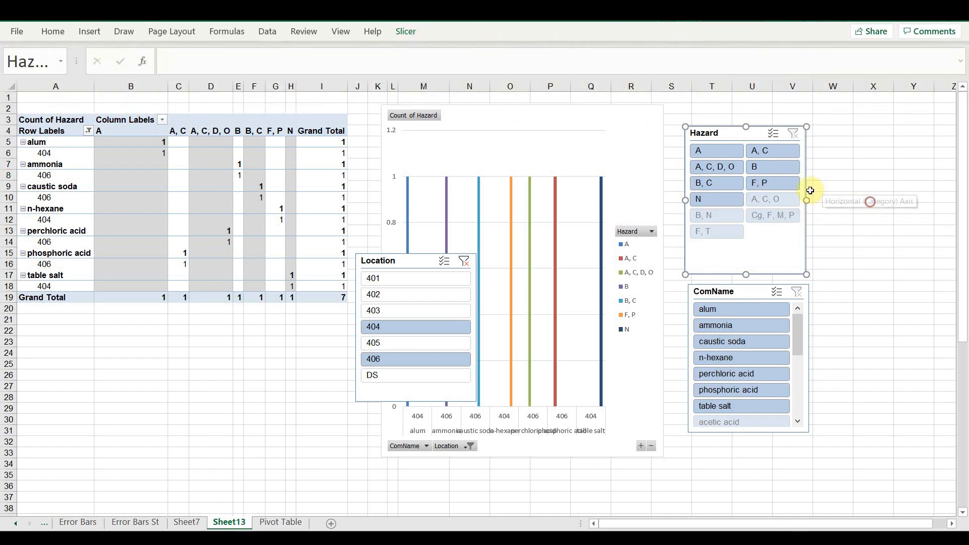
{"action": "left_click_drag", "start_coordinate": [808, 198], "coordinate": [879, 195]}
{"action": "left_click_drag", "start_coordinate": [781, 275], "coordinate": [784, 253]}
{"action": "left_click_drag", "start_coordinate": [417, 260], "coordinate": [286, 322]}
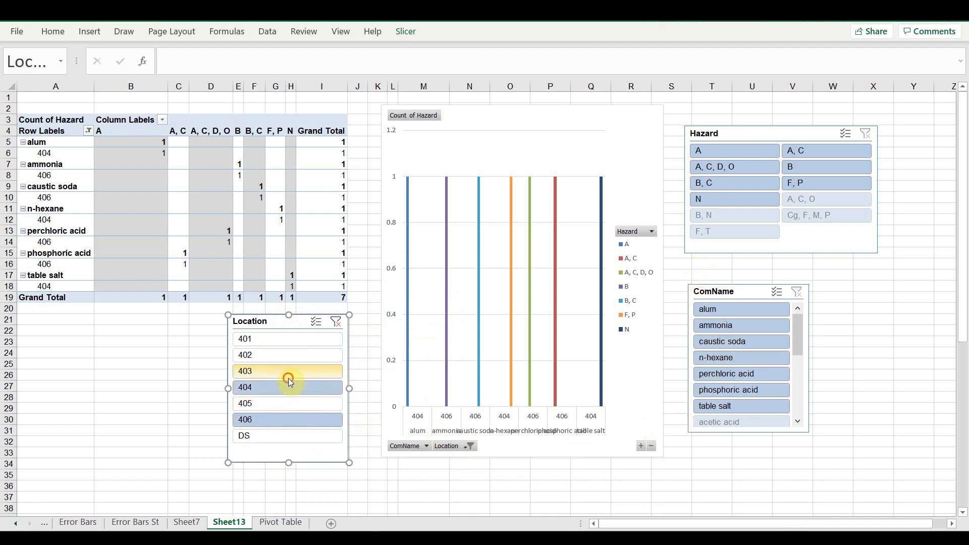
Use the slicers to filter to locations 402, 404 and 406 and to deselect the hazards 'A, C, D, O' and N
{"action": "left_click", "coordinate": [272, 421]}
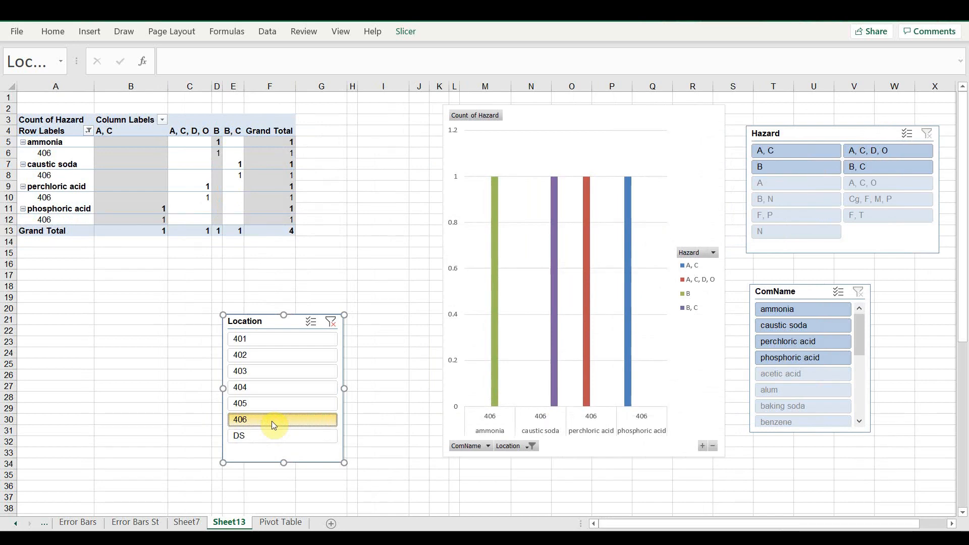
{"action": "left_click", "coordinate": [273, 387], "text": "ctrl"}
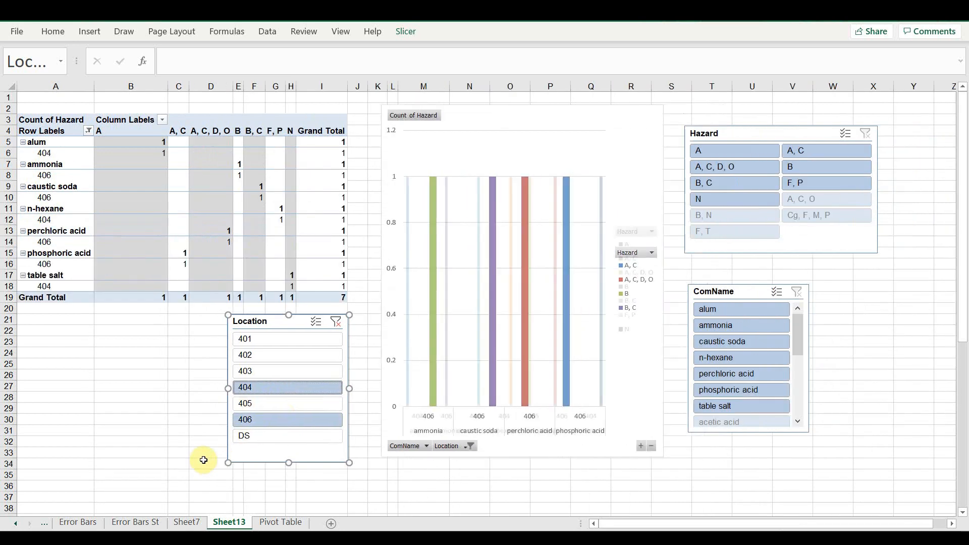
{"action": "left_click", "coordinate": [272, 356], "text": "ctrl"}
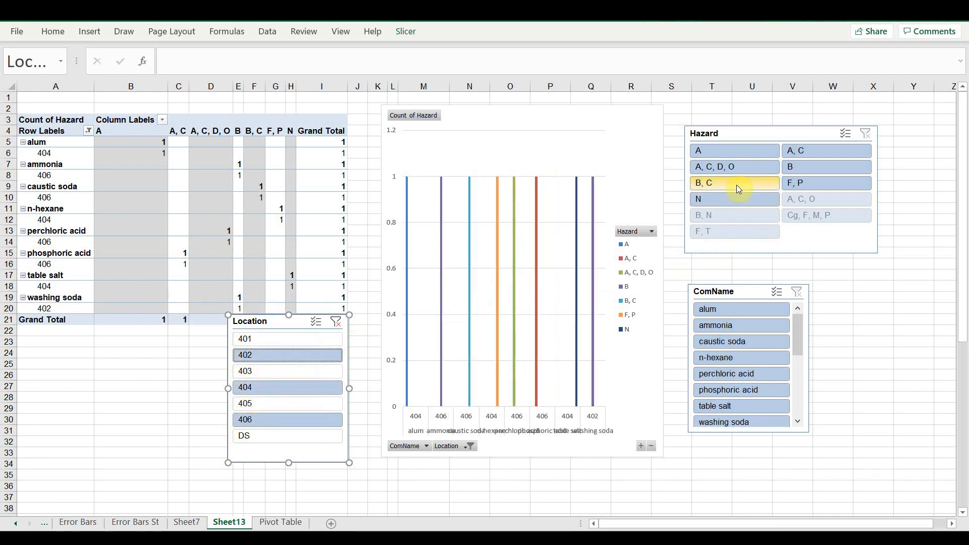
{"action": "left_click", "coordinate": [744, 172]}
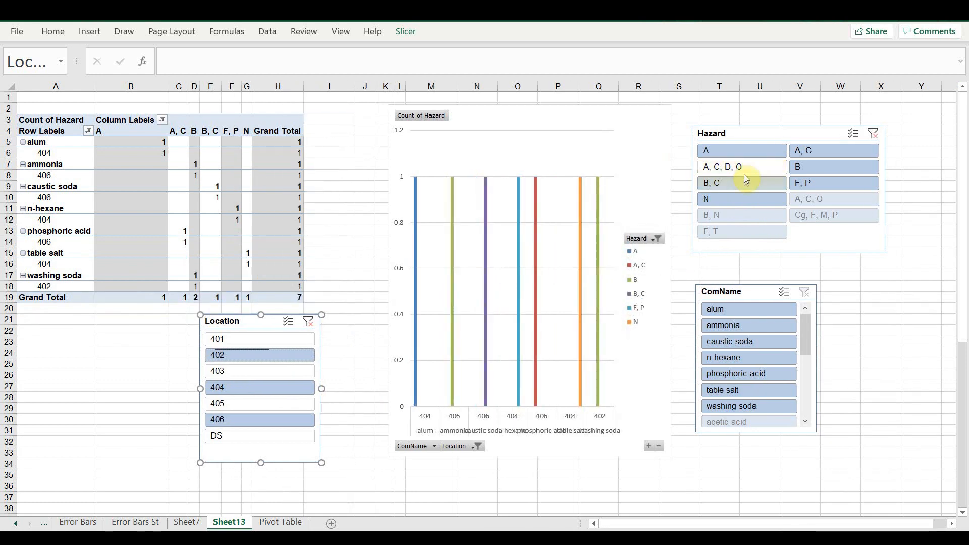
{"action": "left_click", "coordinate": [741, 201]}
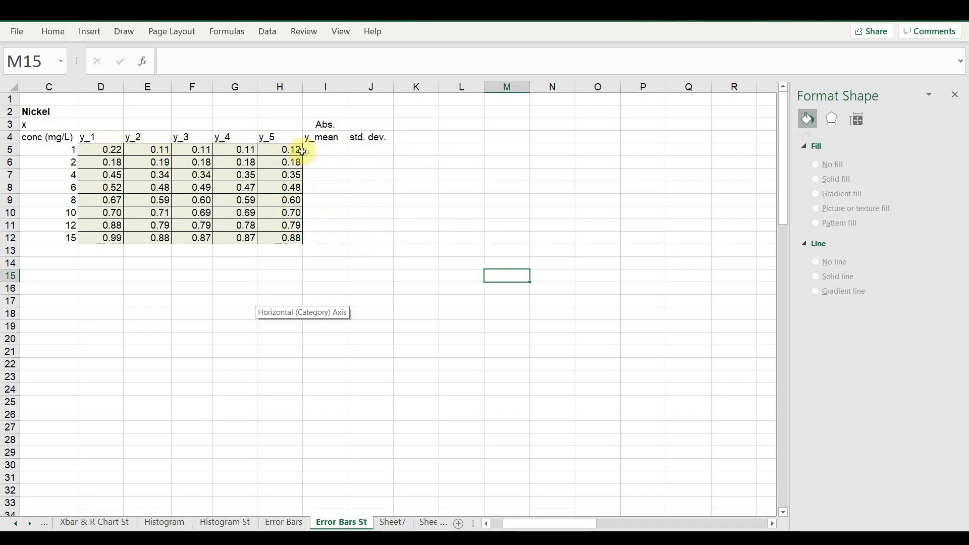
Calculate y_mean in I5 of the nickel table as =AVERAGE(D5:H5) and fill the formula down to I12
{"action": "left_click", "coordinate": [332, 153]}
{"action": "type", "text": "=aver"}
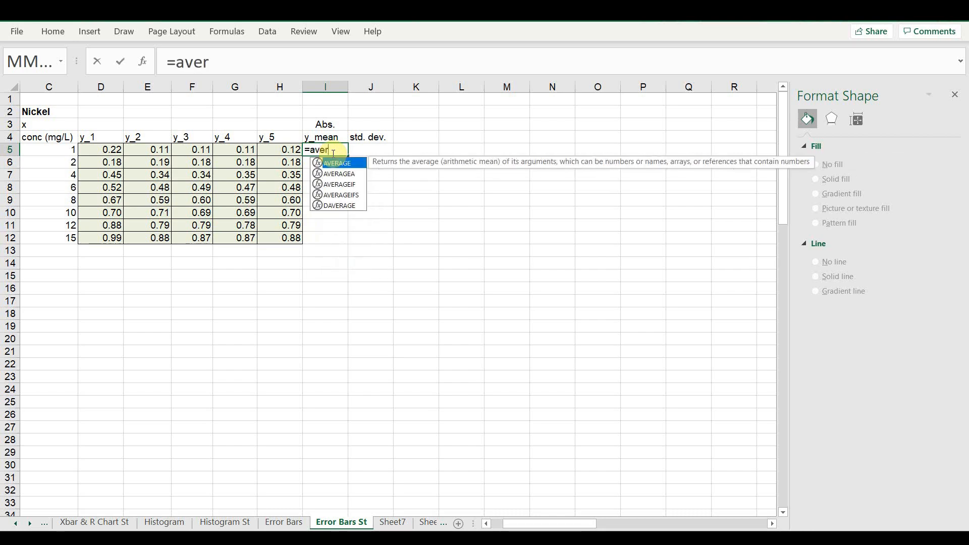
{"action": "key", "text": "Tab"}
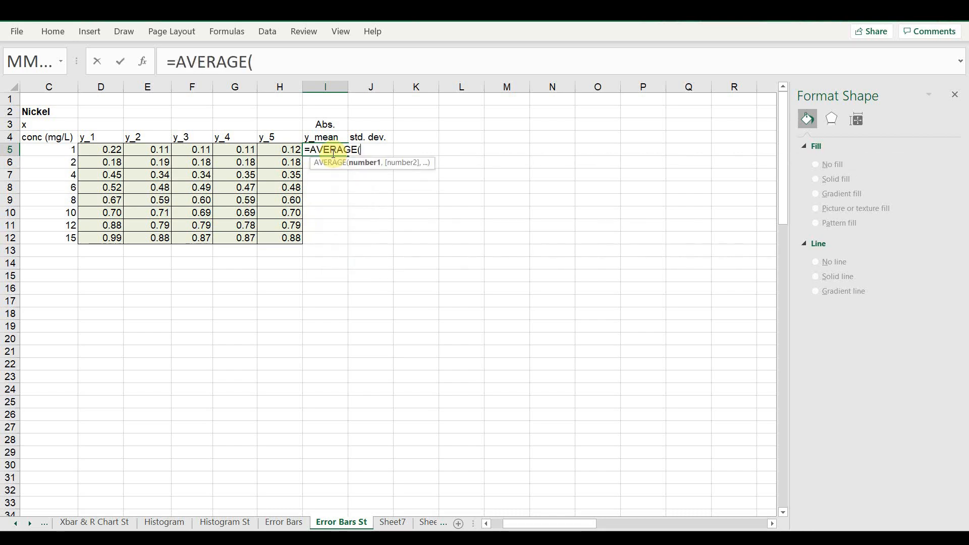
{"action": "left_click", "coordinate": [109, 150]}
{"action": "left_click_drag", "start_coordinate": [126, 150], "coordinate": [268, 162]}
{"action": "left_click_drag", "start_coordinate": [288, 155], "coordinate": [289, 151]}
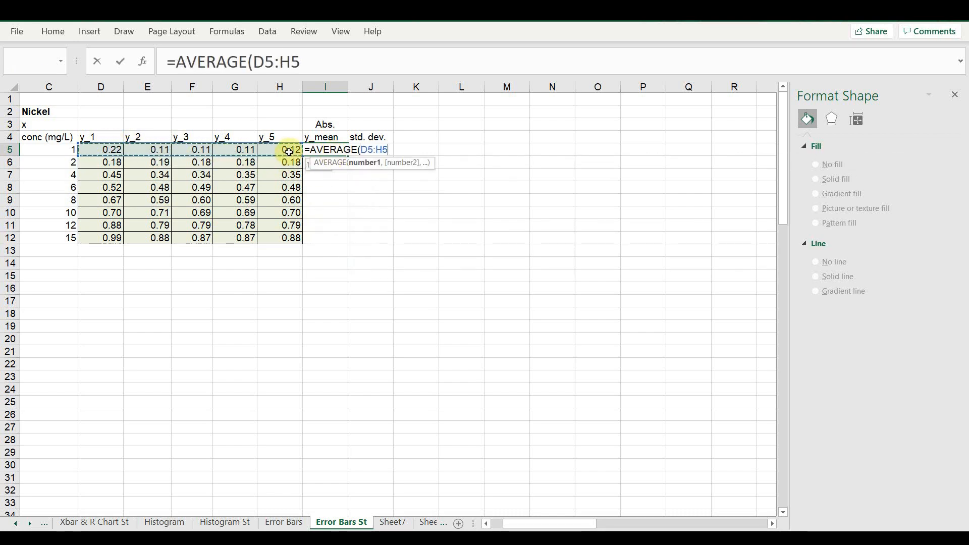
{"action": "type", "text": ")"}
{"action": "key", "text": "Return"}
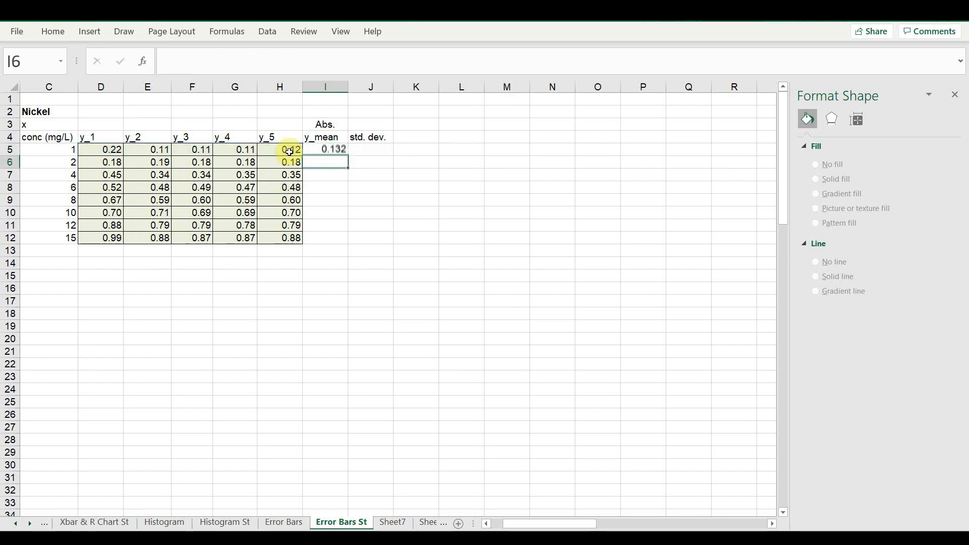
{"action": "left_click", "coordinate": [331, 153]}
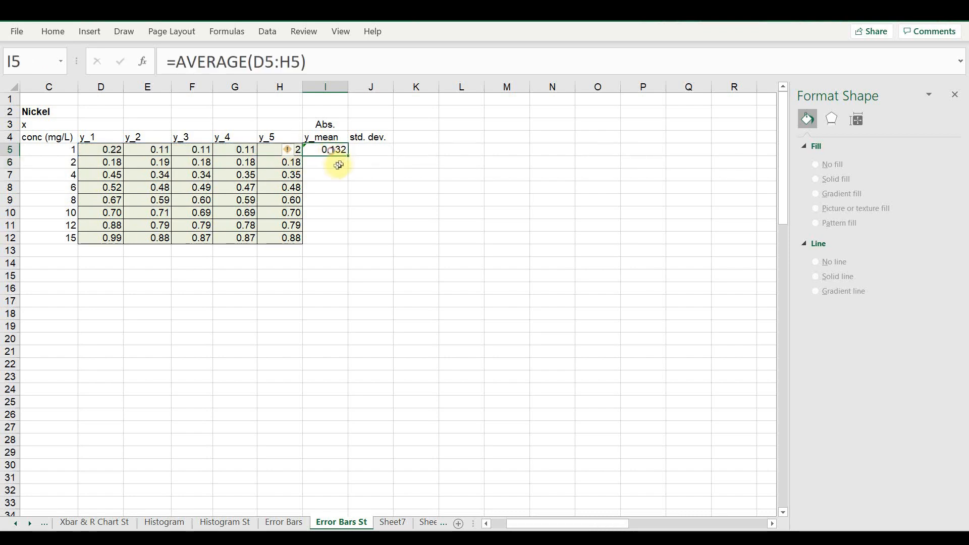
{"action": "double_click", "coordinate": [347, 155]}
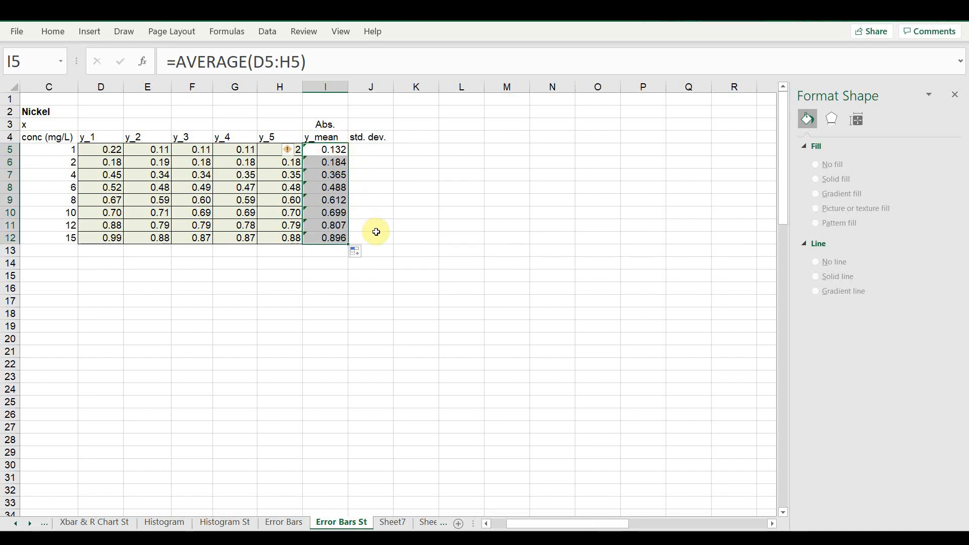
Calculate the standard deviation in J5 as =STDEV.S(D5:H5) and fill the formula down to J12
{"action": "left_click", "coordinate": [373, 148]}
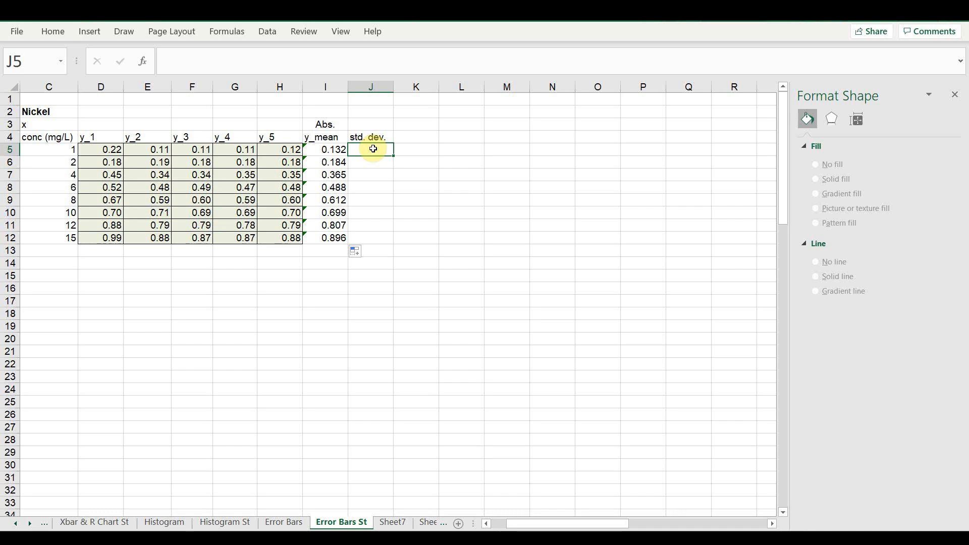
{"action": "type", "text": "=stdev.s"}
{"action": "key", "text": "Tab"}
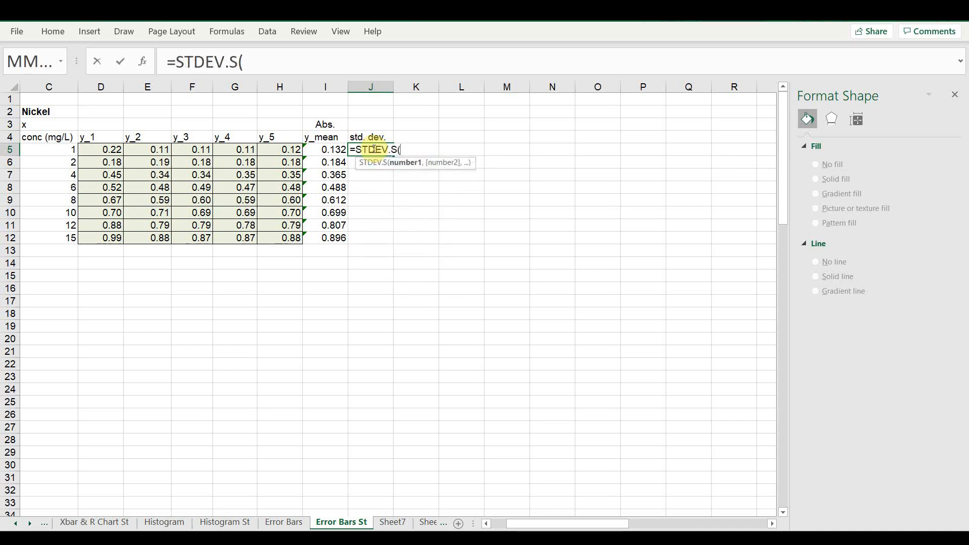
{"action": "left_click_drag", "start_coordinate": [100, 150], "coordinate": [263, 148]}
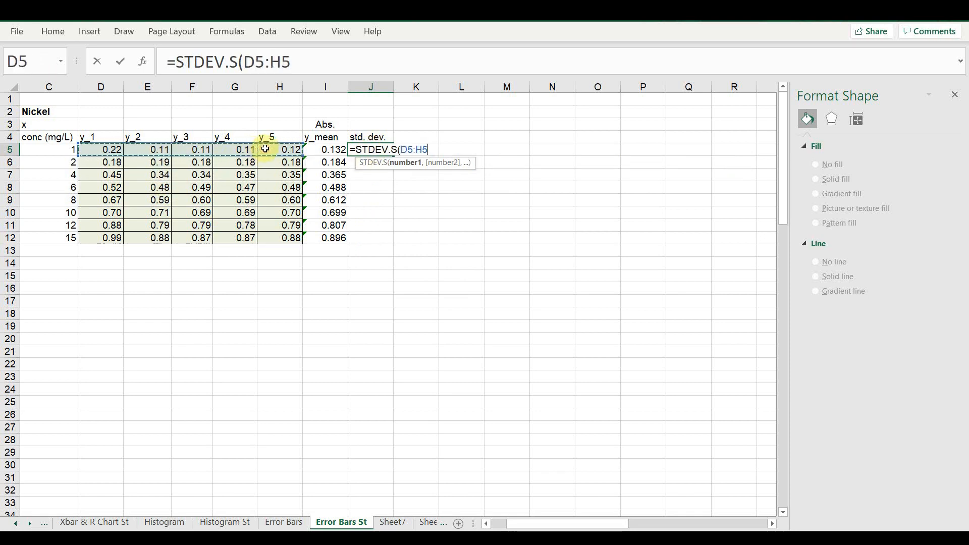
{"action": "type", "text": ")"}
{"action": "key", "text": "Return"}
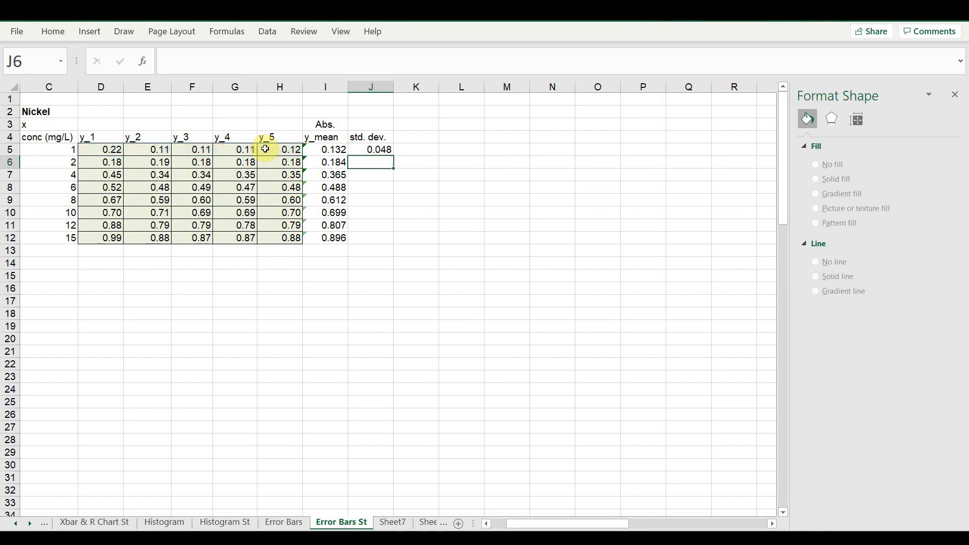
{"action": "left_click", "coordinate": [362, 151]}
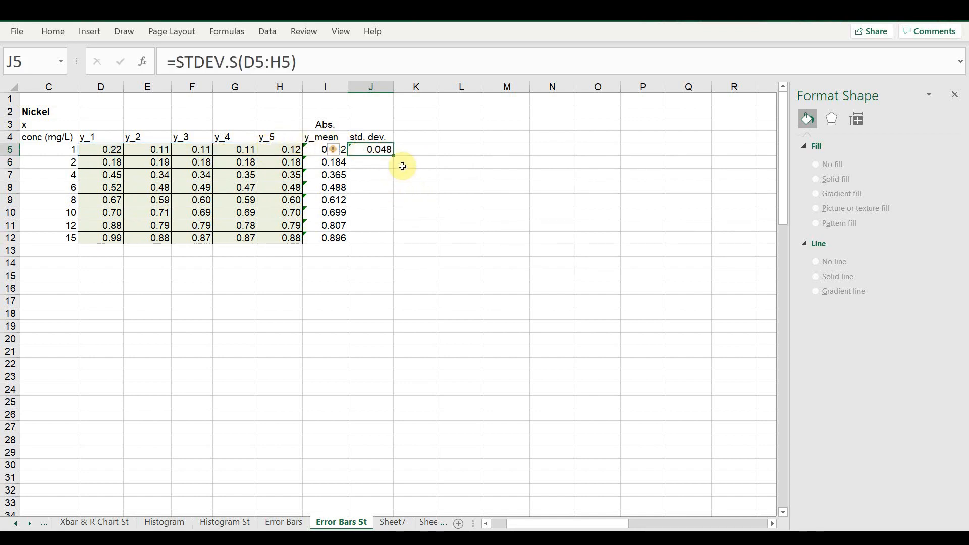
{"action": "double_click", "coordinate": [394, 156]}
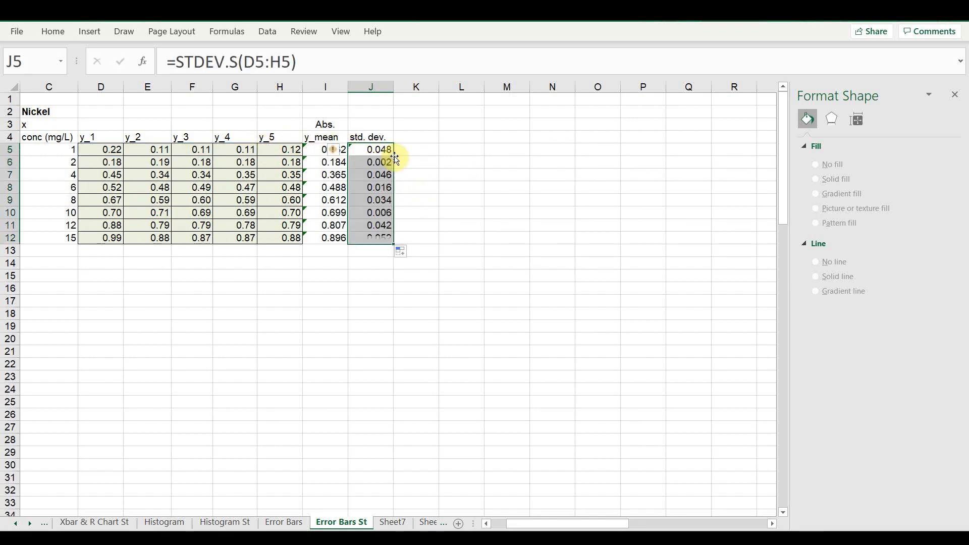
{"action": "left_click", "coordinate": [432, 126]}
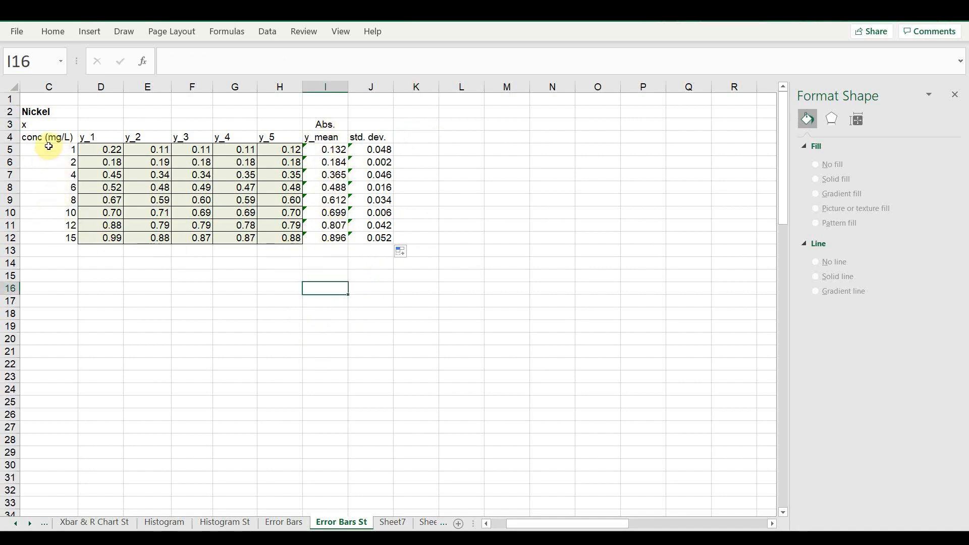
Insert a markers-only scatter chart of concentrations C5:C12 against means I5:I12 and place it below the nickel table
{"action": "left_click_drag", "start_coordinate": [48, 146], "coordinate": [61, 236]}
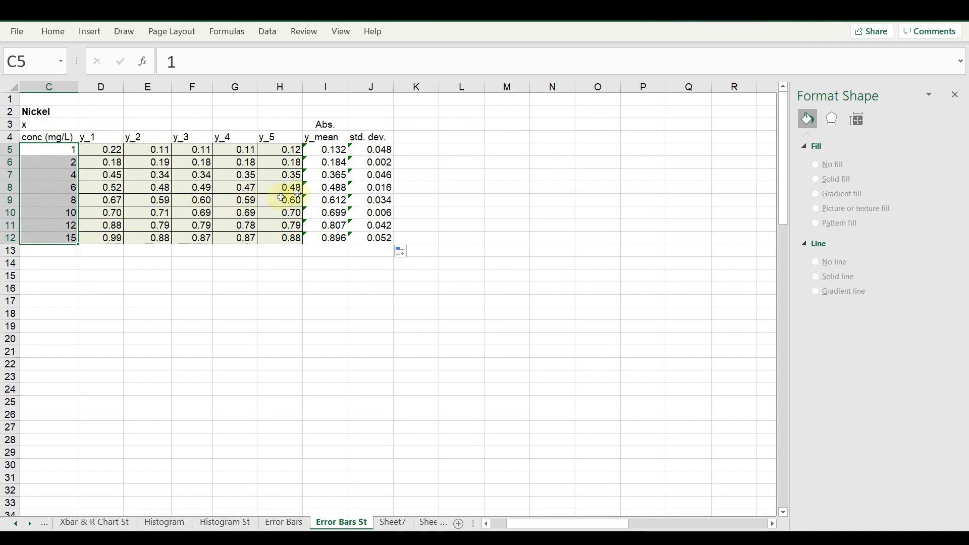
{"action": "left_click_drag", "start_coordinate": [324, 149], "coordinate": [326, 240]}
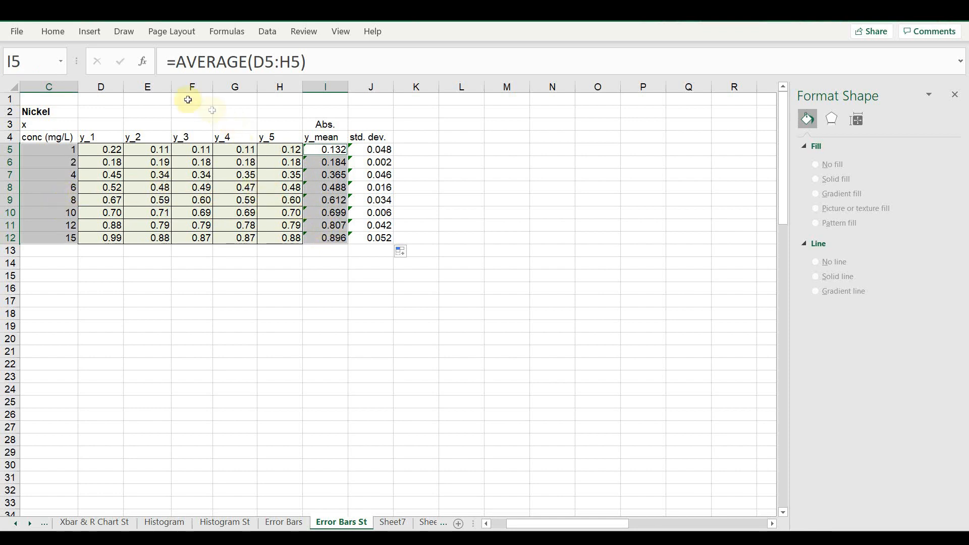
{"action": "left_click", "coordinate": [96, 32]}
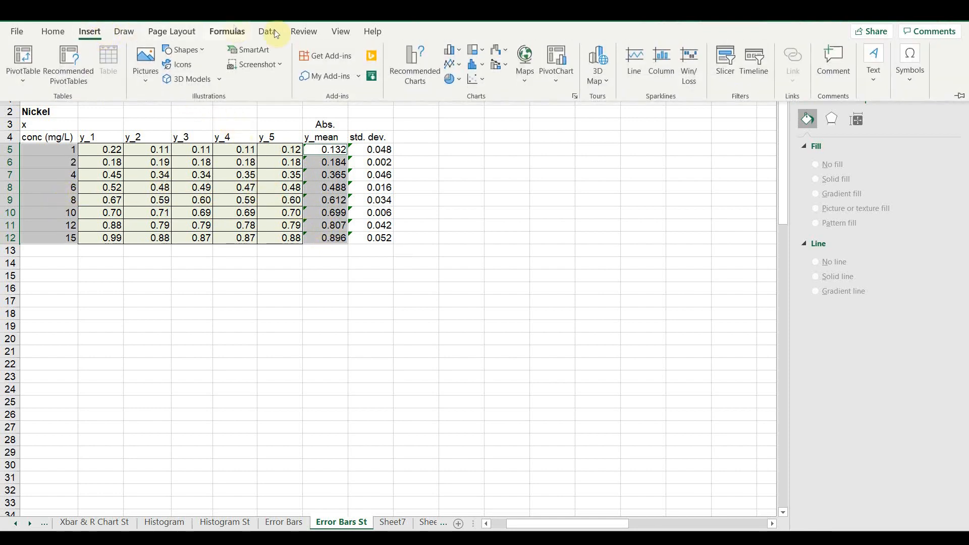
{"action": "left_click", "coordinate": [477, 80]}
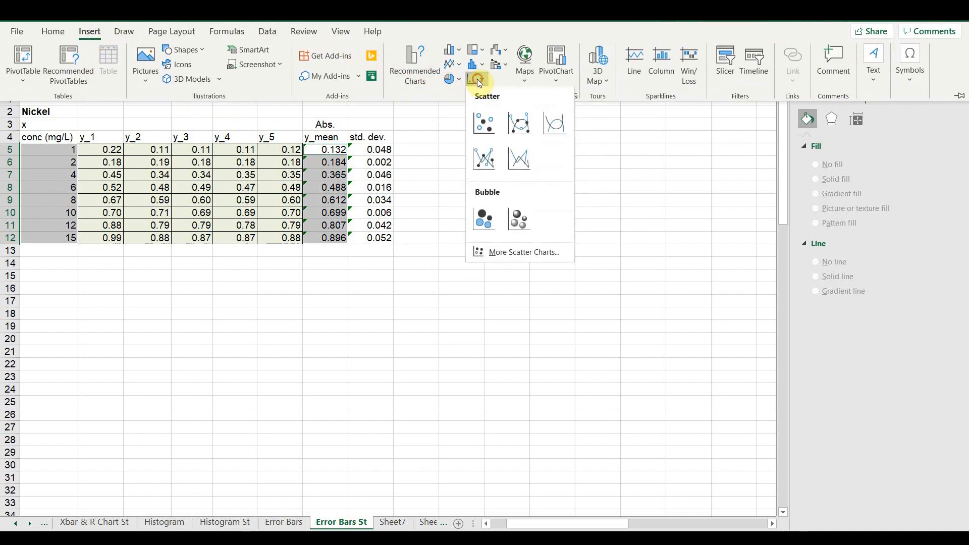
{"action": "left_click", "coordinate": [485, 121]}
{"action": "left_click_drag", "start_coordinate": [461, 202], "coordinate": [407, 256]}
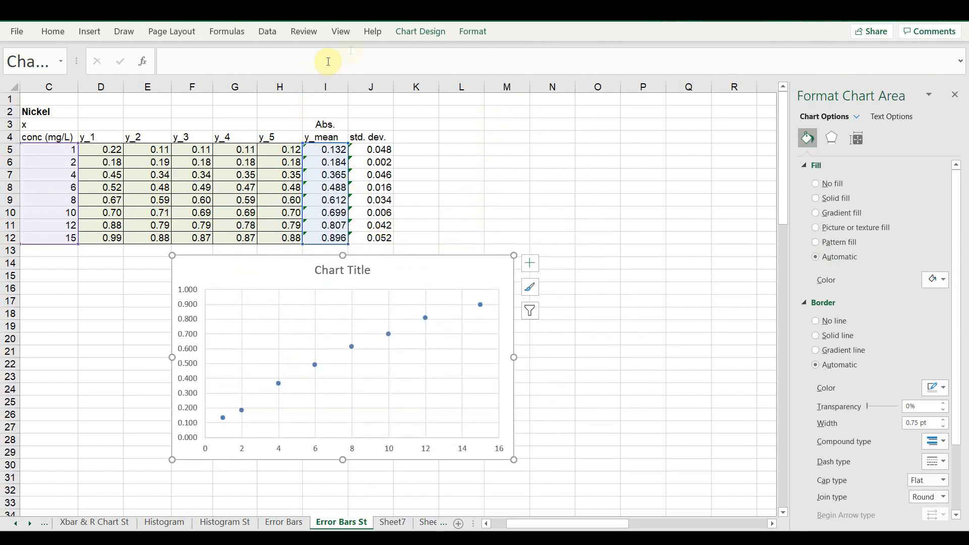
Apply the quick layout that adds a title for each axis and a legend beside the scatter plot
{"action": "left_click", "coordinate": [423, 33]}
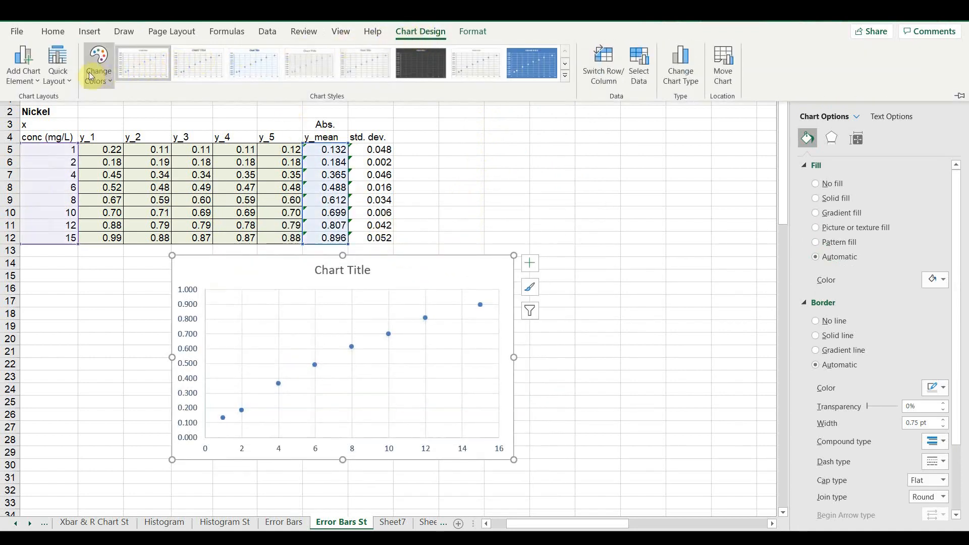
{"action": "left_click", "coordinate": [67, 71]}
{"action": "left_click", "coordinate": [65, 108]}
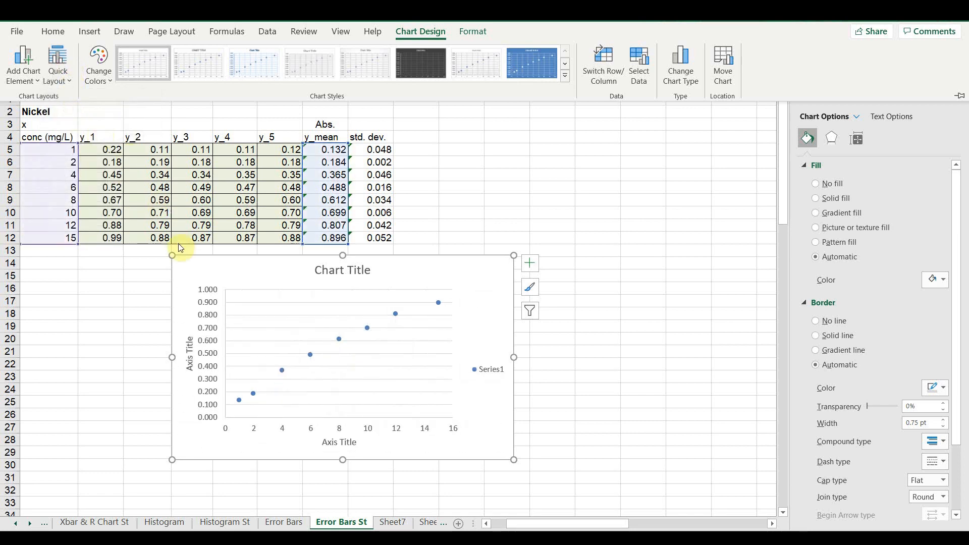
Title the horizontal axis 'Ni (mg/L)' and the vertical axis 'Abs'
{"action": "left_click", "coordinate": [334, 443]}
{"action": "left_click", "coordinate": [333, 443]}
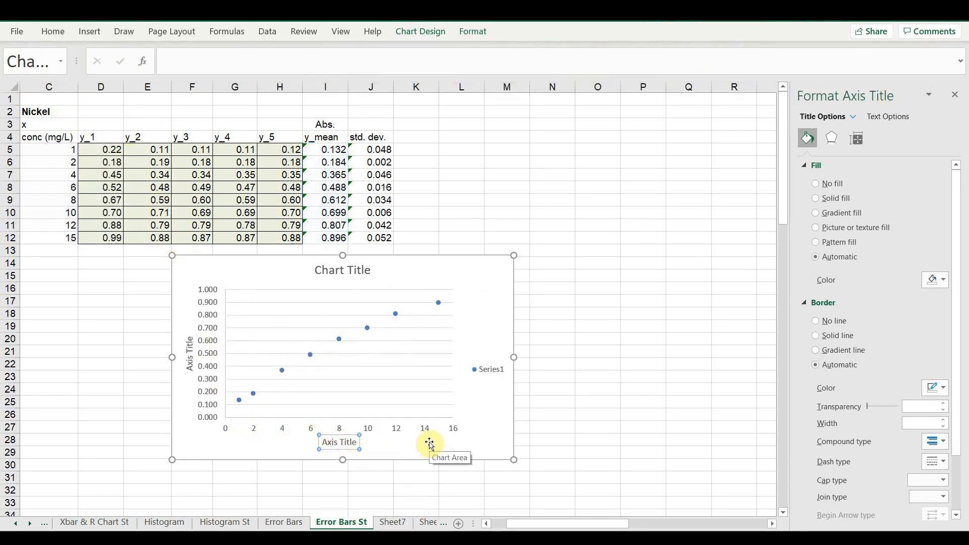
{"action": "key", "text": "ctrl+a"}
{"action": "type", "text": "Ni"}
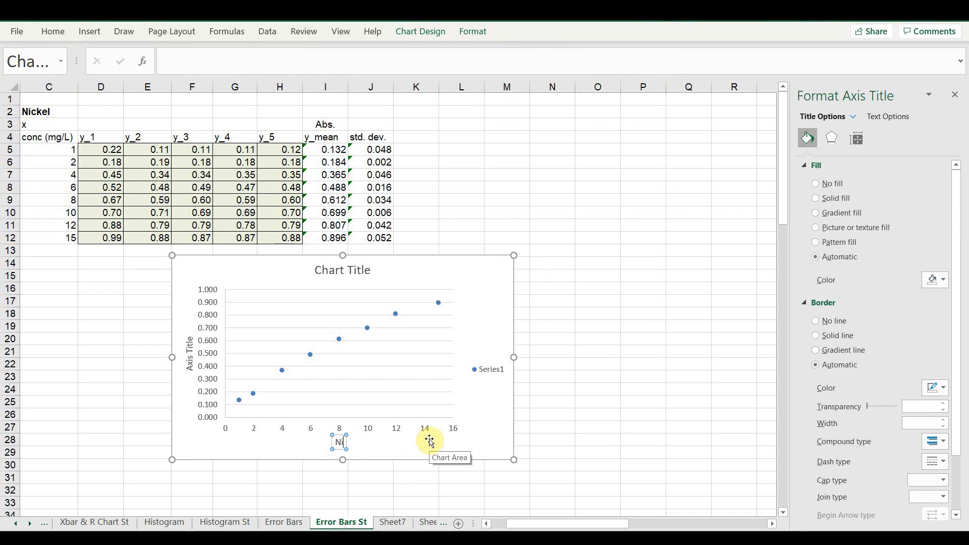
{"action": "type", "text": " (mg/L)"}
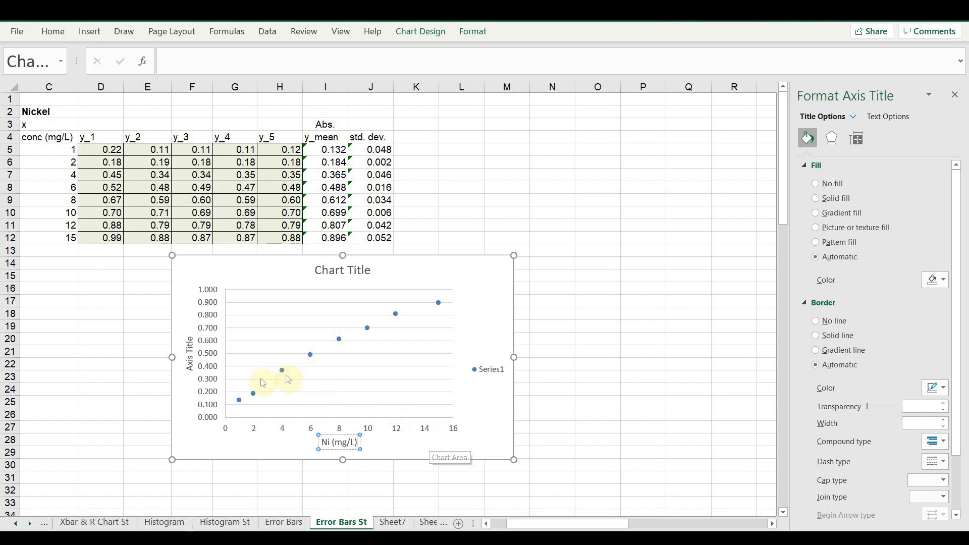
{"action": "left_click", "coordinate": [187, 352]}
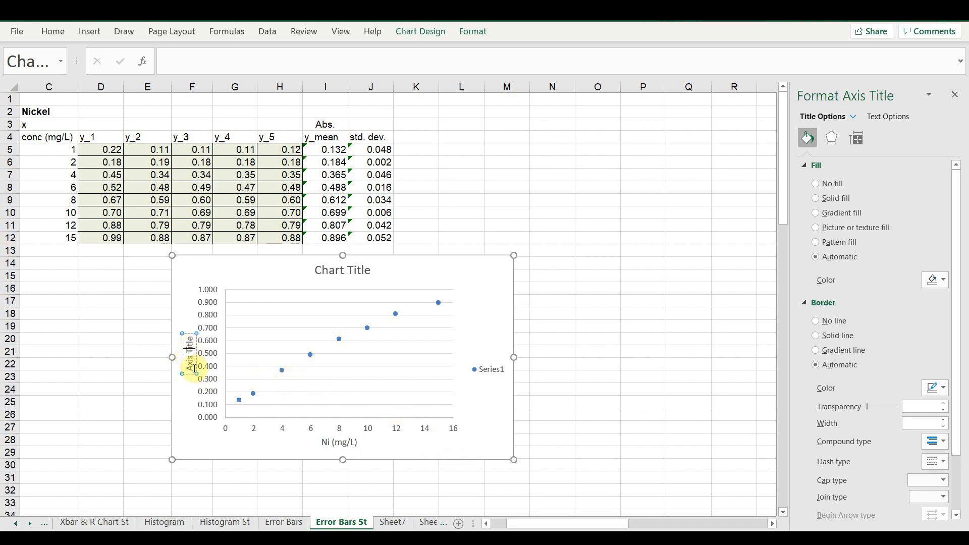
{"action": "triple_click", "coordinate": [194, 366]}
{"action": "type", "text": "Abs"}
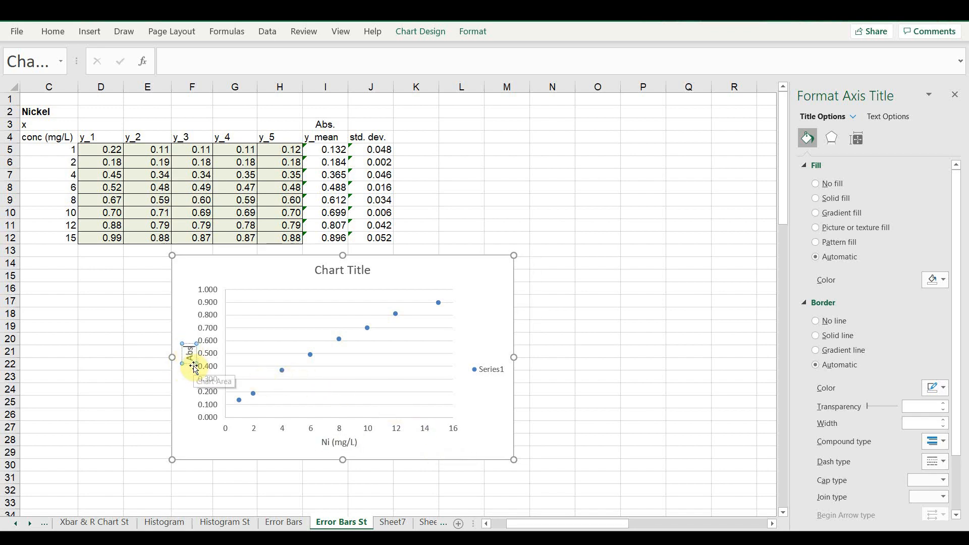
Set the chart title to 'Abs vs. Conc Ni (Error Bars = ±1s)' and delete the legend
{"action": "left_click", "coordinate": [327, 269]}
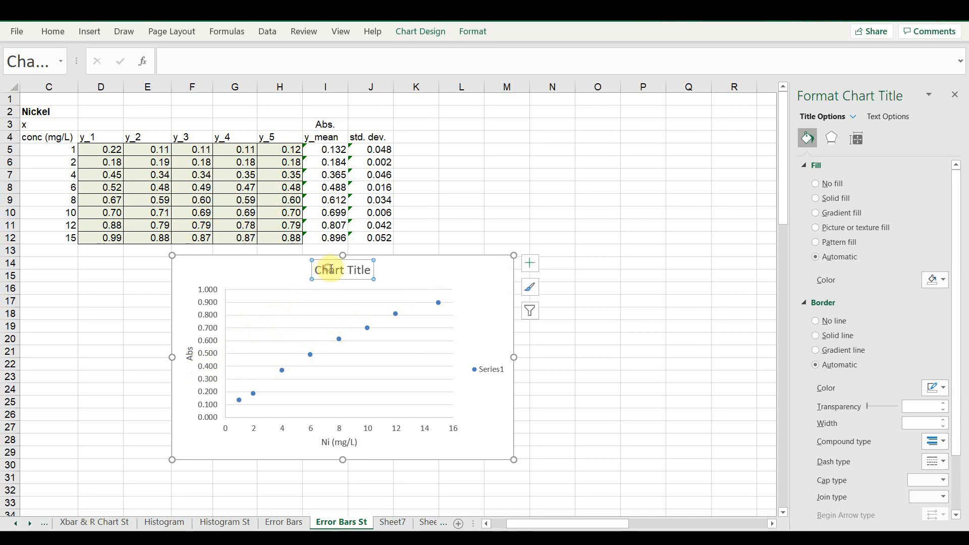
{"action": "key", "text": "ctrl+a"}
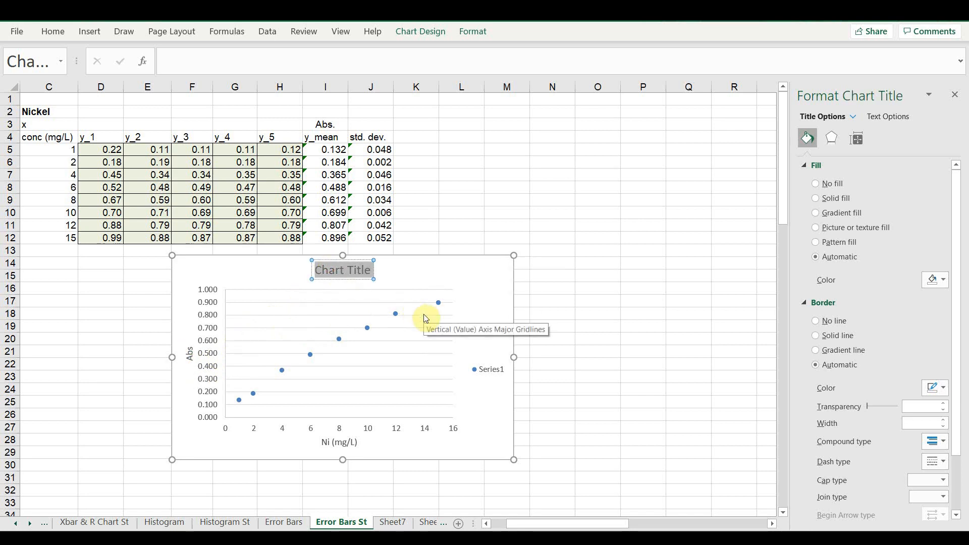
{"action": "type", "text": "A"}
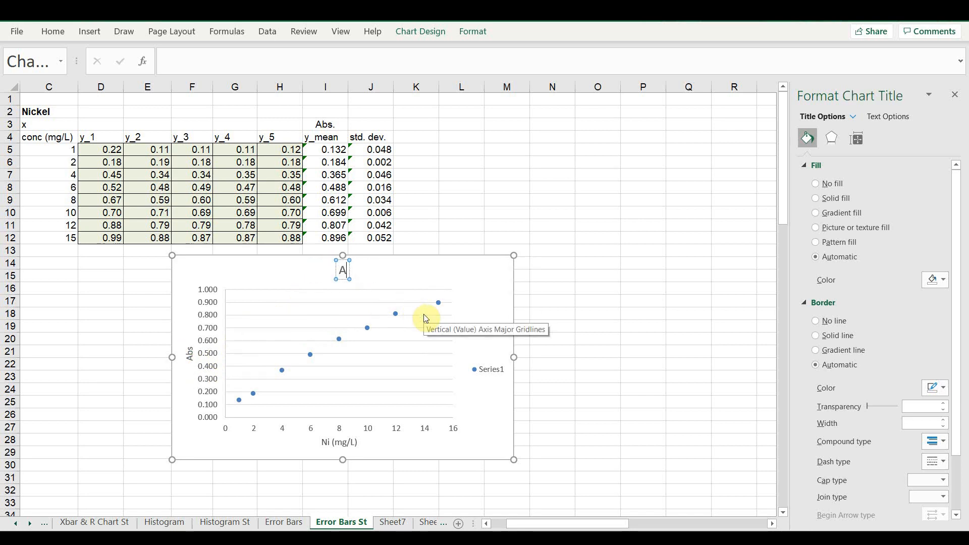
{"action": "type", "text": "bs vs"}
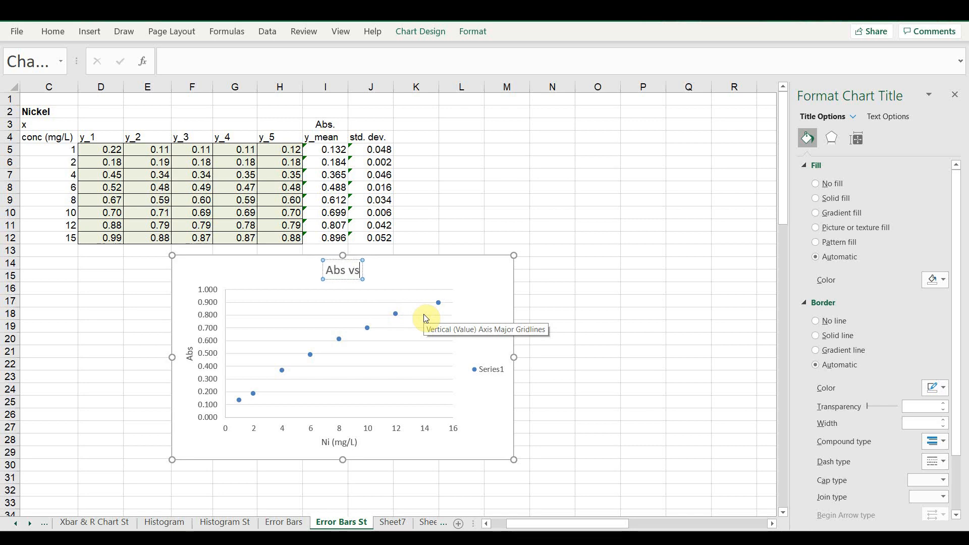
{"action": "type", "text": ". Con"}
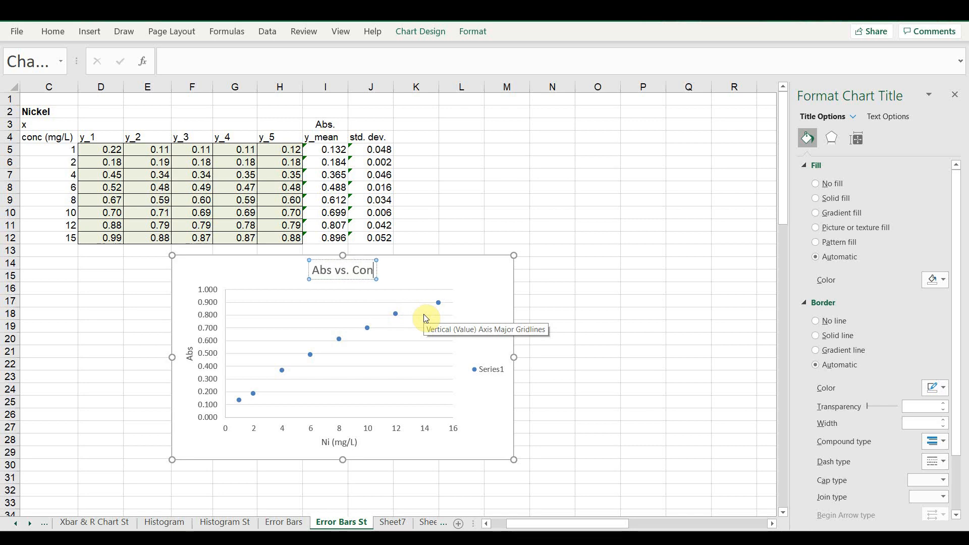
{"action": "type", "text": "c Ni "}
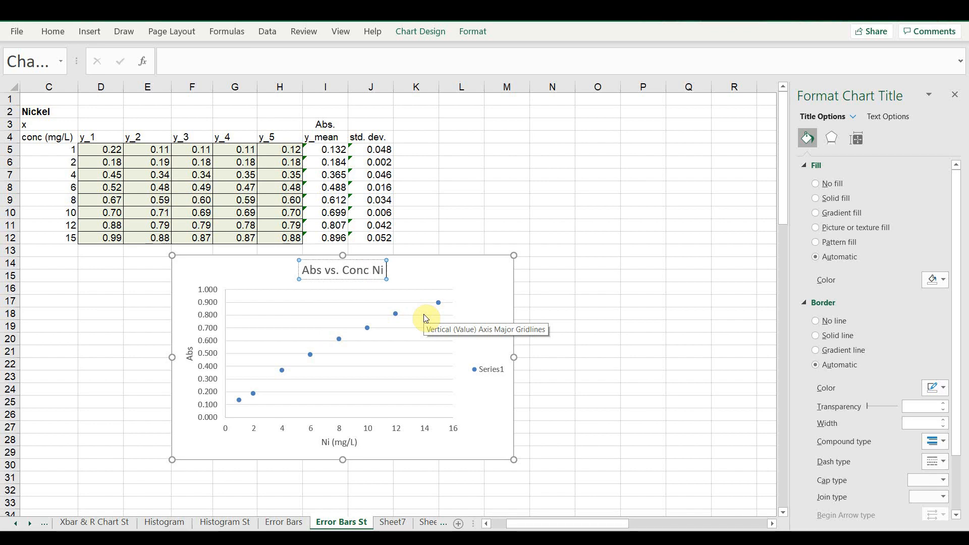
{"action": "type", "text": "(Error"}
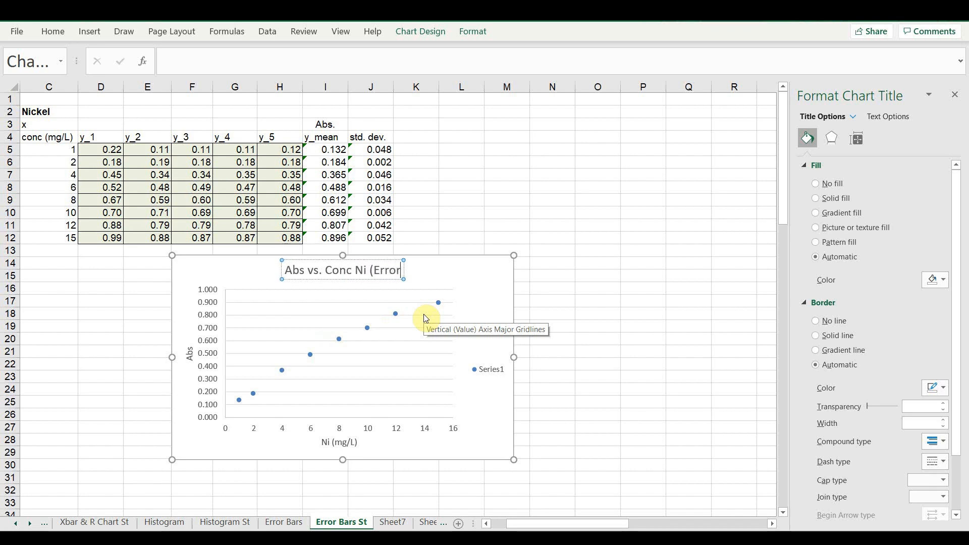
{"action": "type", "text": " Bars ="}
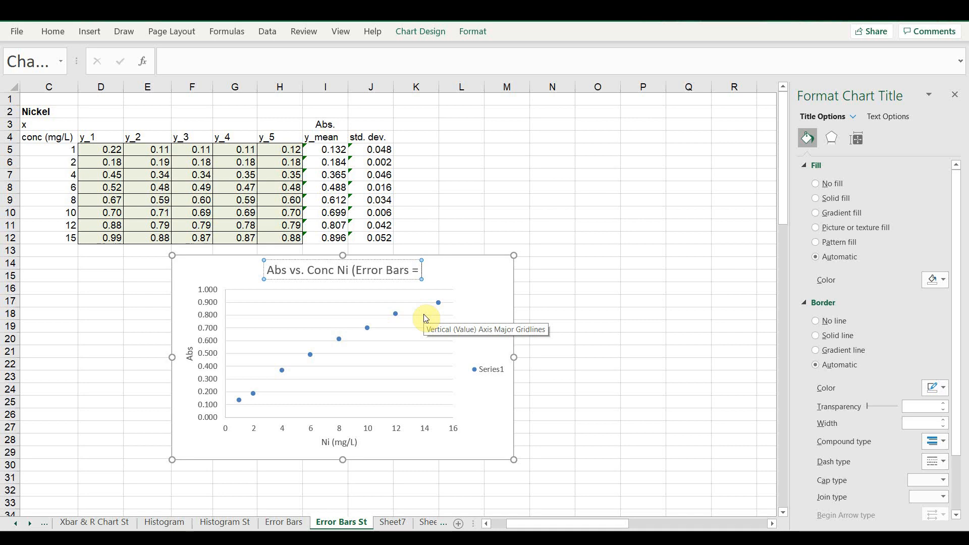
{"action": "type", "text": "±"}
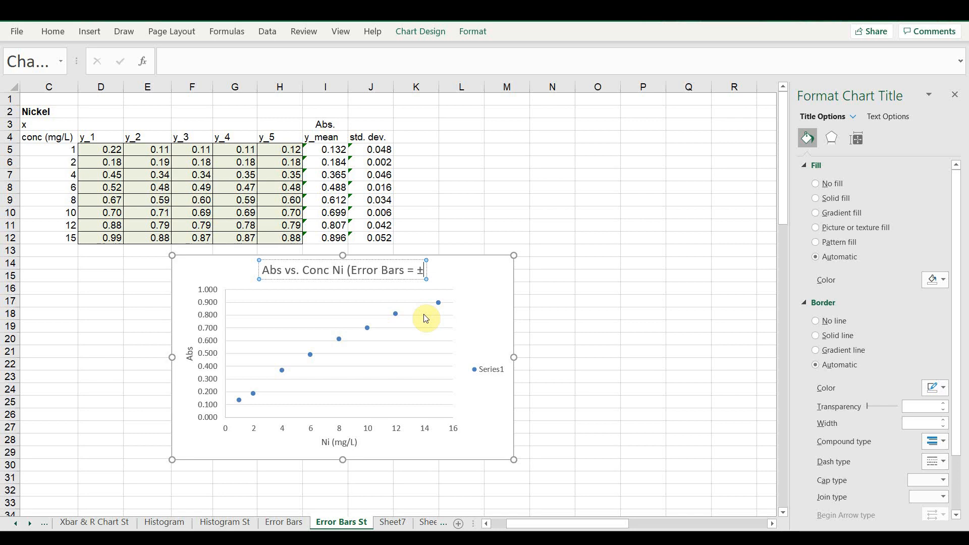
{"action": "type", "text": "1"}
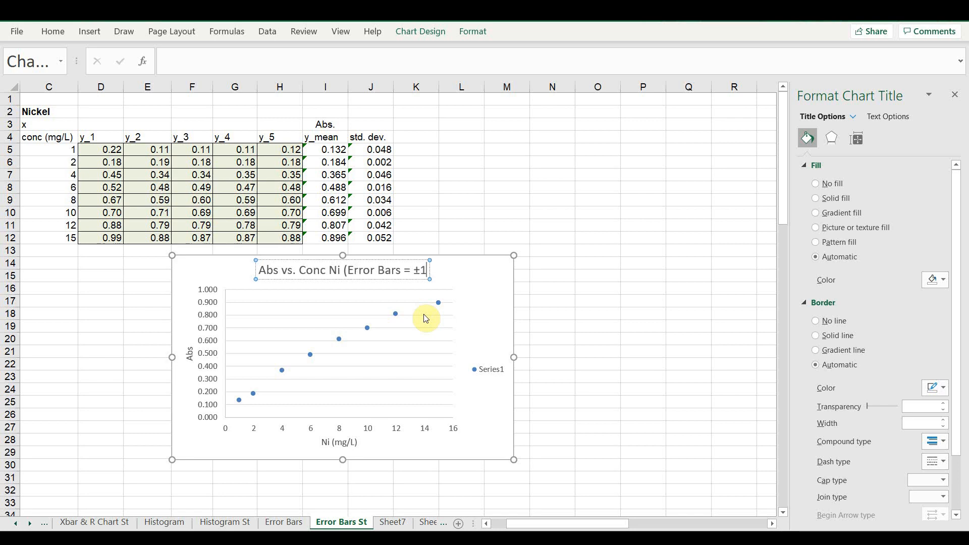
{"action": "type", "text": "s)"}
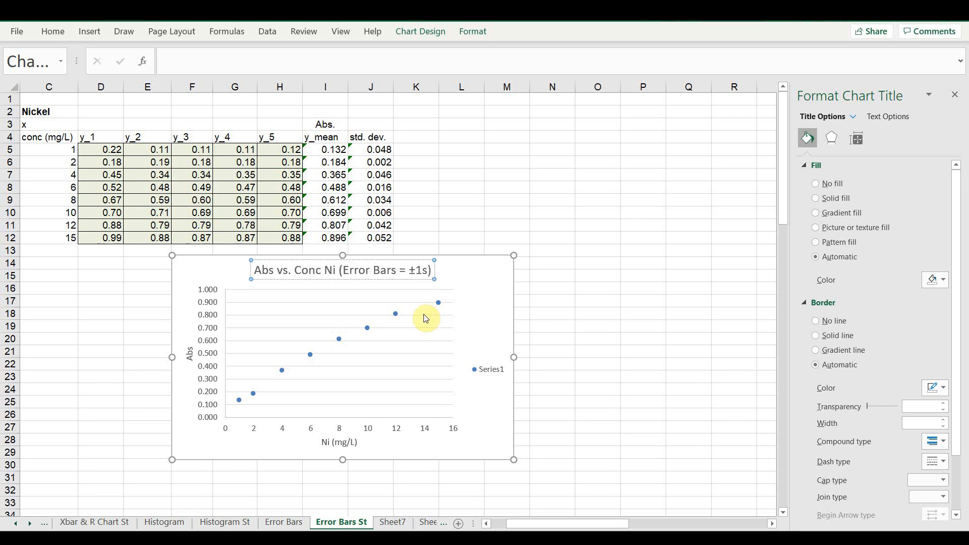
{"action": "left_click", "coordinate": [484, 369]}
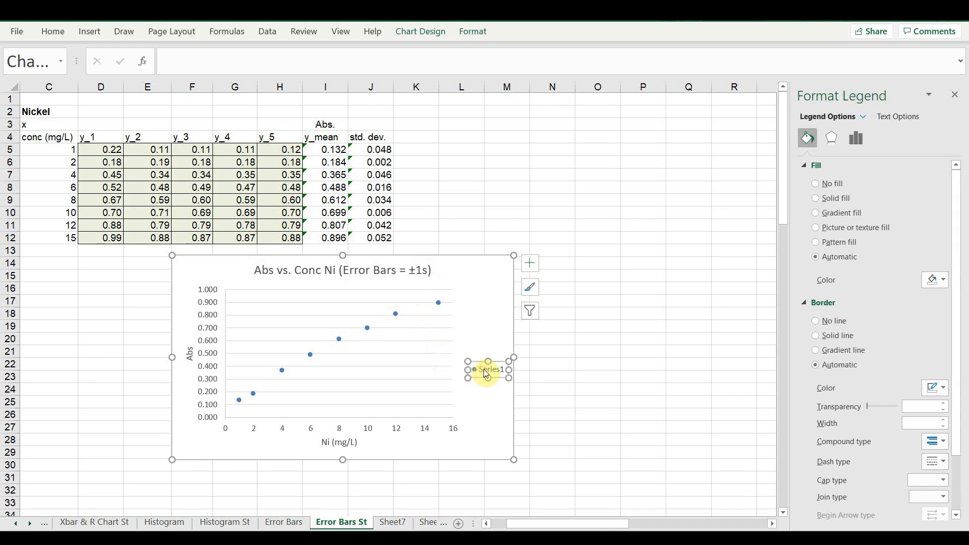
{"action": "key", "text": "Delete"}
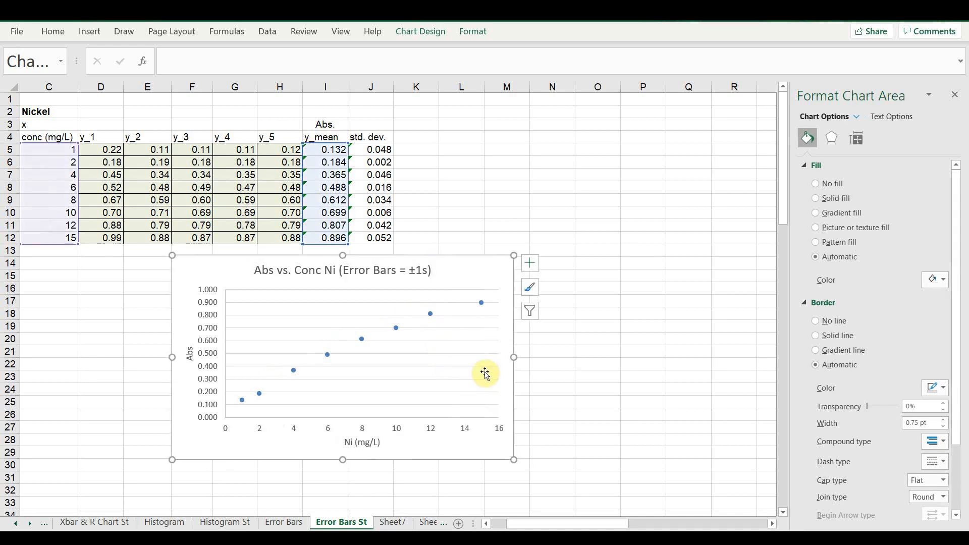
Add a polynomial trendline of order 2 to the plotted nickel data series
{"action": "left_click", "coordinate": [362, 338]}
{"action": "right_click", "coordinate": [362, 338]}
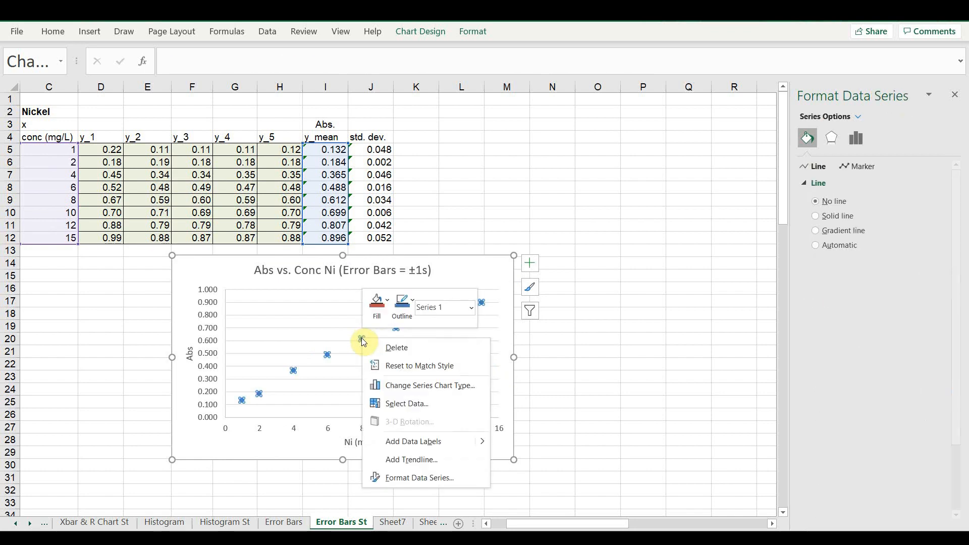
{"action": "left_click", "coordinate": [441, 459]}
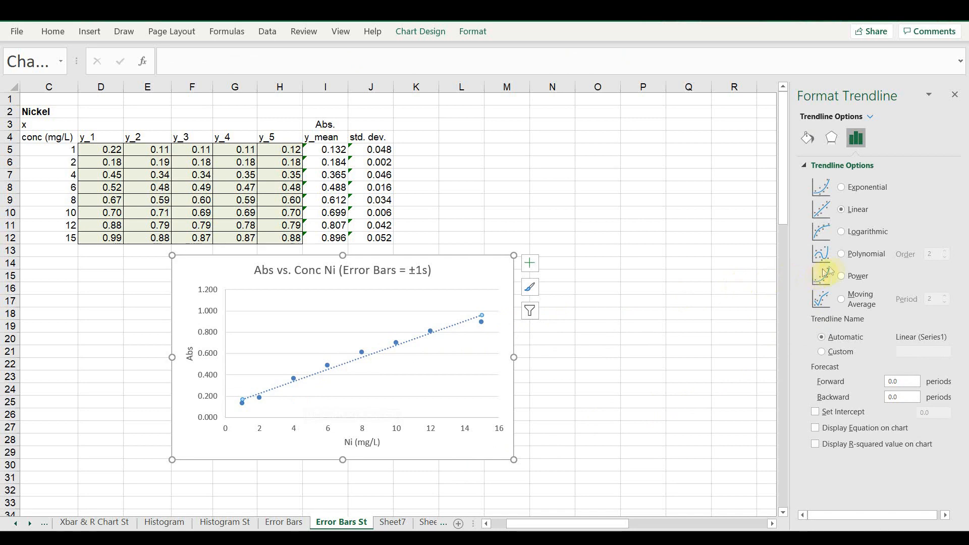
{"action": "left_click", "coordinate": [846, 257]}
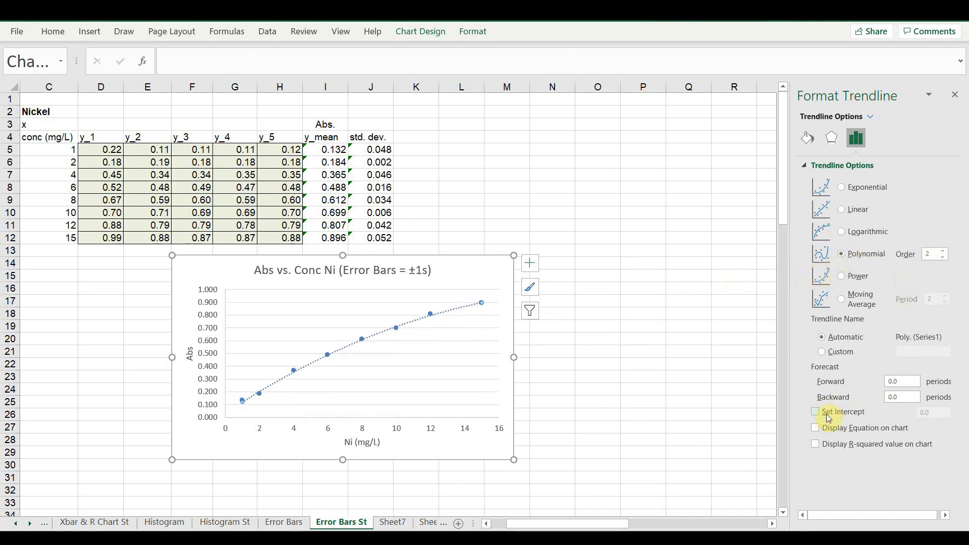
Display the trendline's equation and R-squared value on the chart and move their label just below the chart title, clear of the curve
{"action": "left_click", "coordinate": [819, 429]}
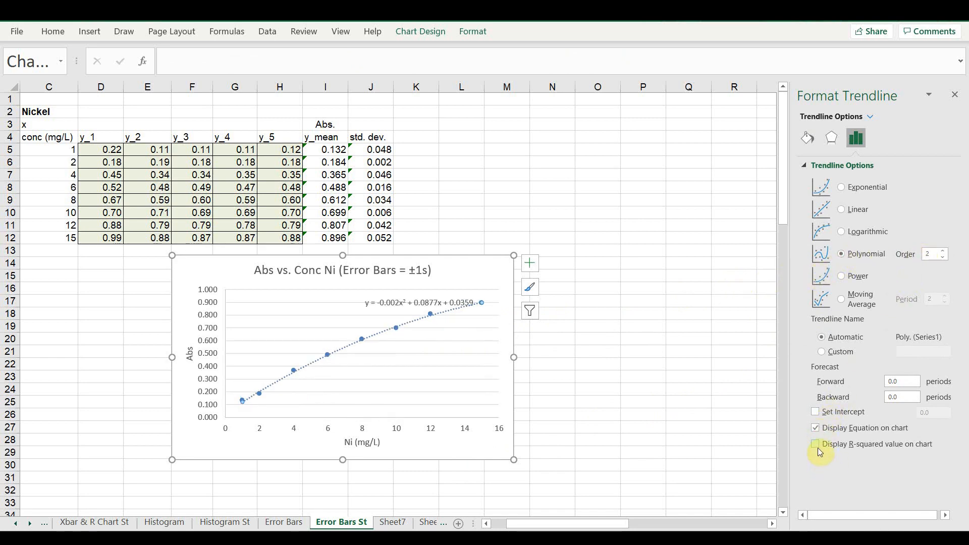
{"action": "left_click", "coordinate": [816, 444]}
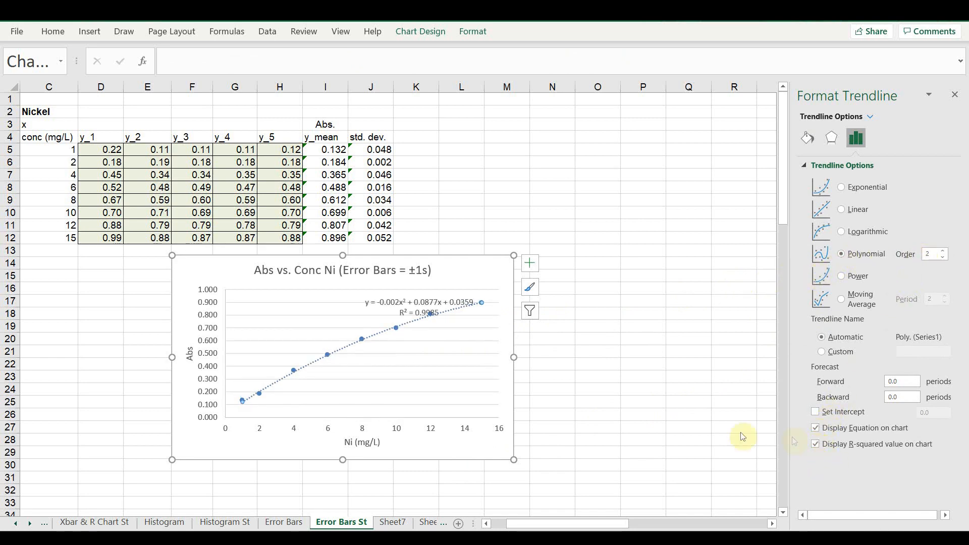
{"action": "left_click", "coordinate": [425, 299]}
{"action": "left_click_drag", "start_coordinate": [425, 300], "coordinate": [294, 291]}
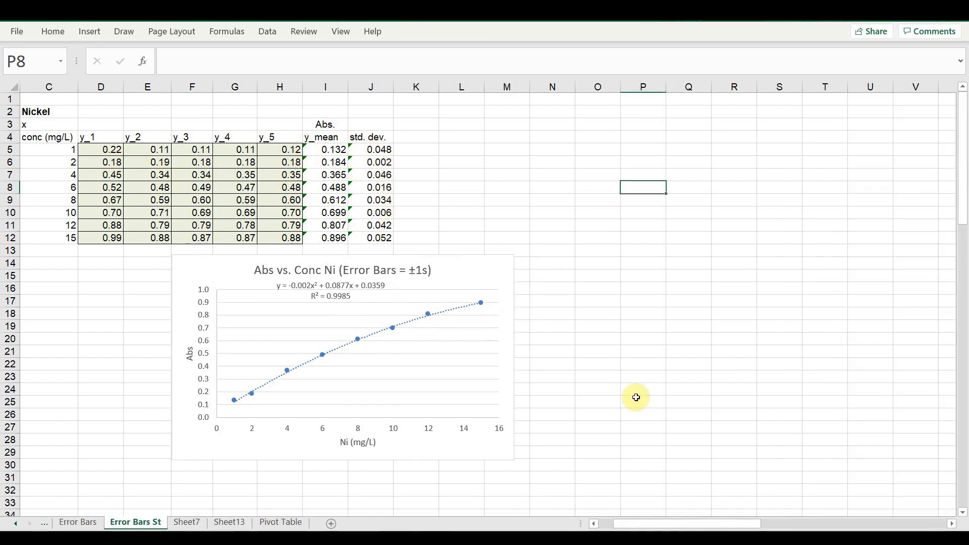
Add error bars to the nickel absorbance chart
{"action": "left_click", "coordinate": [493, 275]}
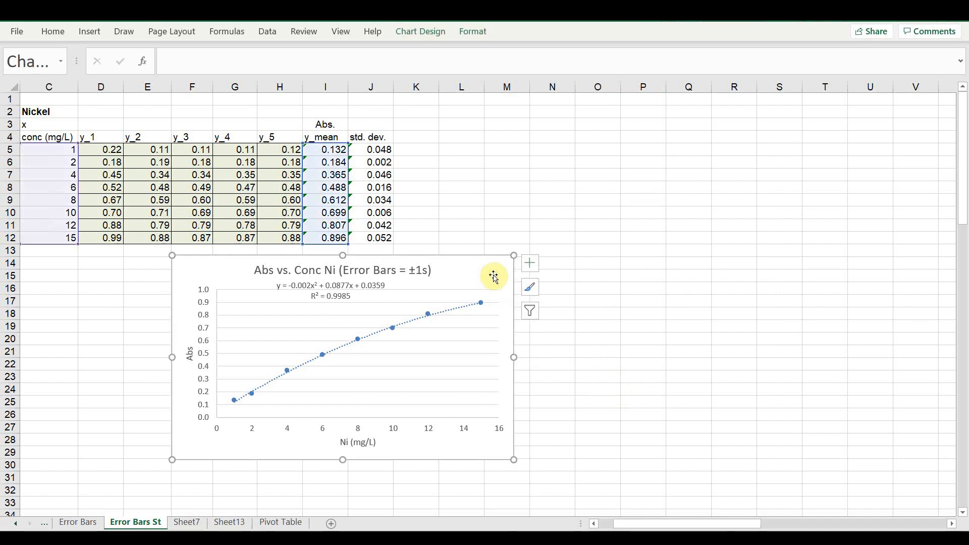
{"action": "left_click", "coordinate": [531, 264]}
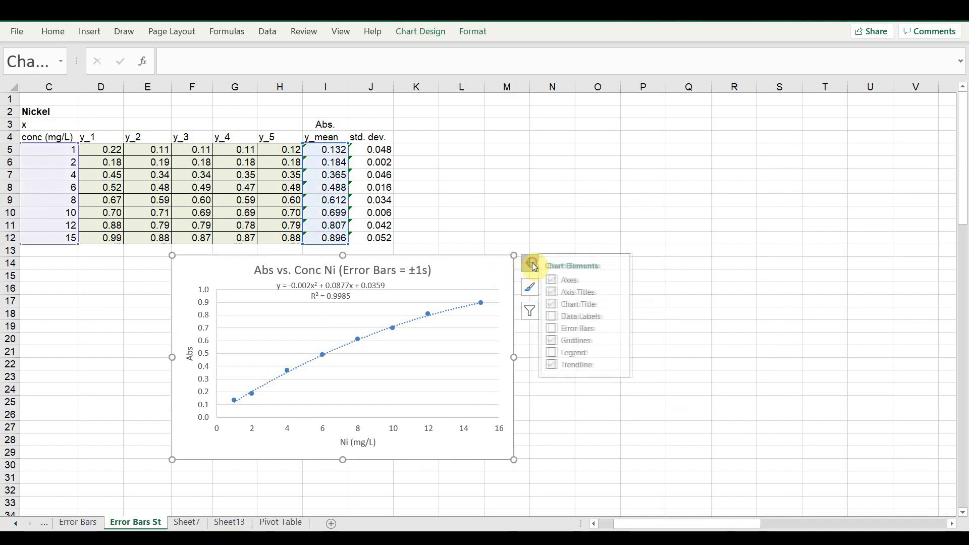
{"action": "left_click", "coordinate": [558, 329]}
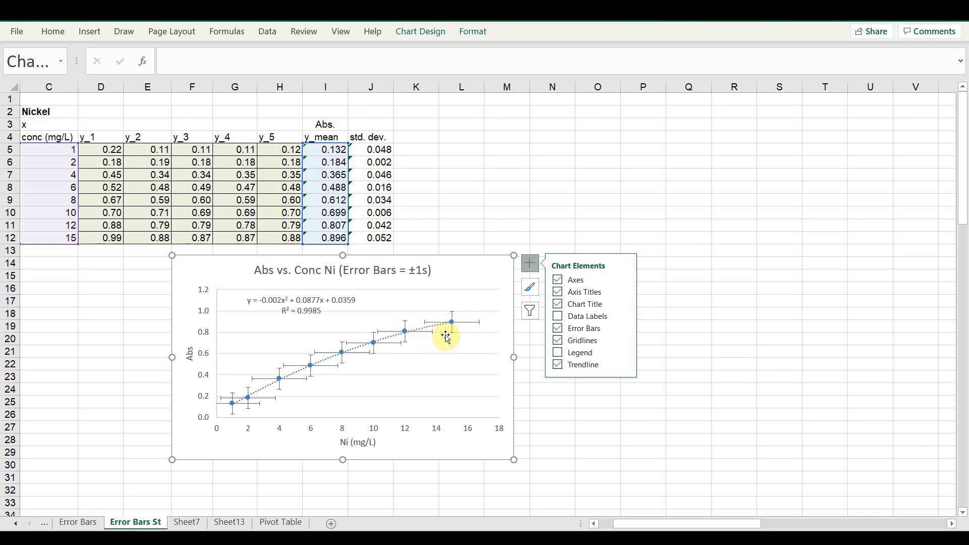
Delete the horizontal (X) error bars of the nickel data series, keeping the vertical ones
{"action": "left_click", "coordinate": [626, 329]}
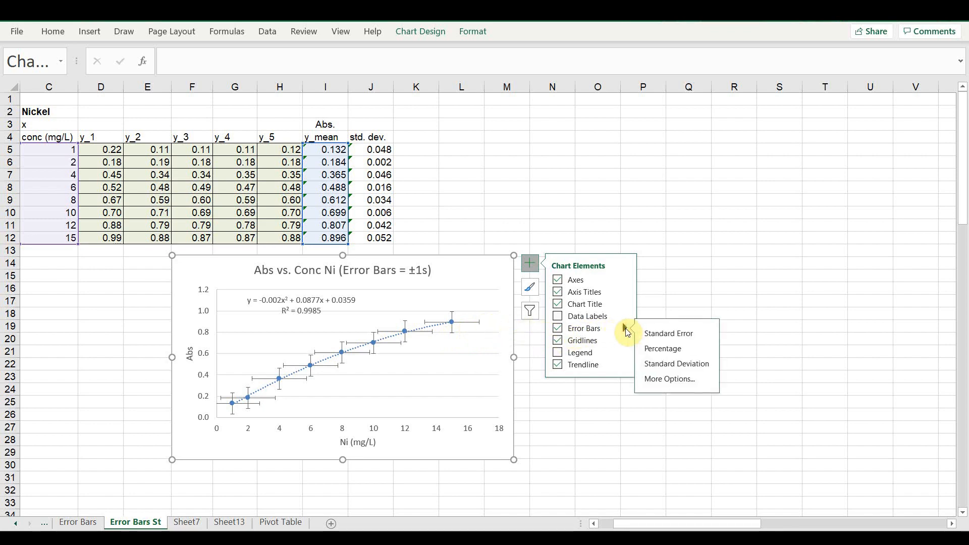
{"action": "left_click", "coordinate": [653, 386]}
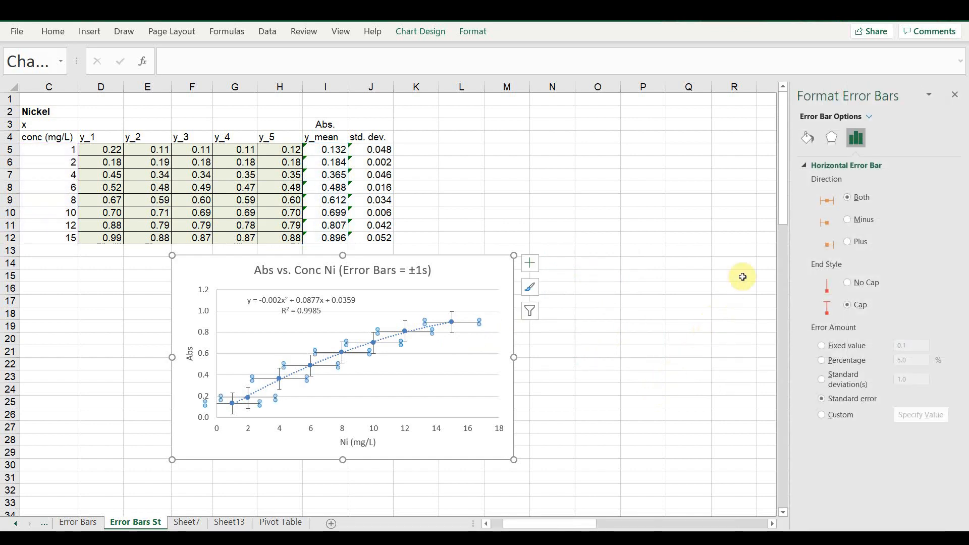
{"action": "left_click", "coordinate": [869, 117]}
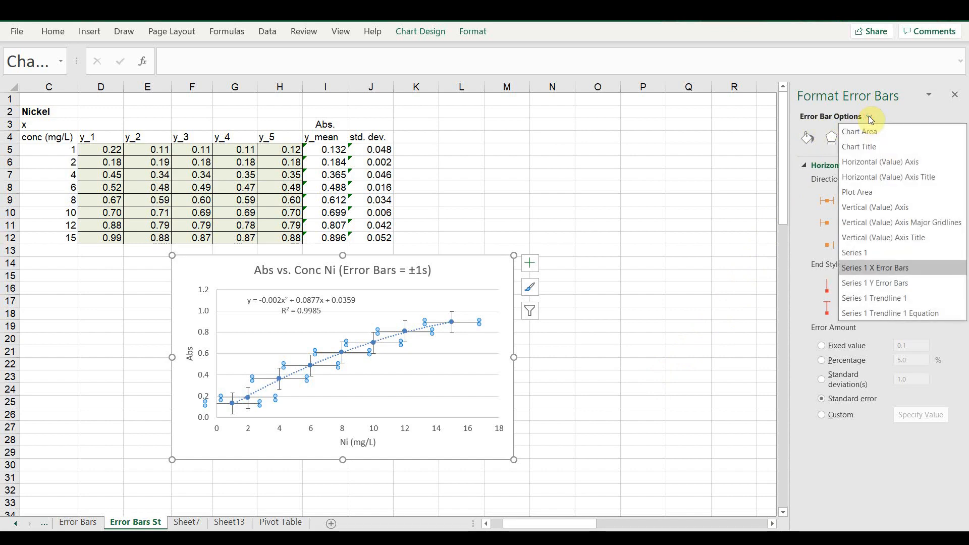
{"action": "left_click", "coordinate": [879, 271]}
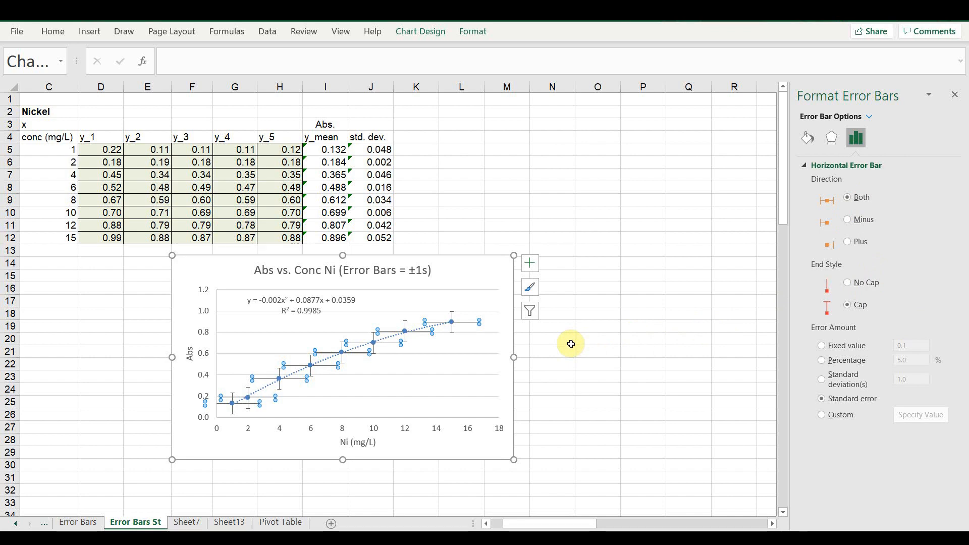
{"action": "key", "text": "Delete"}
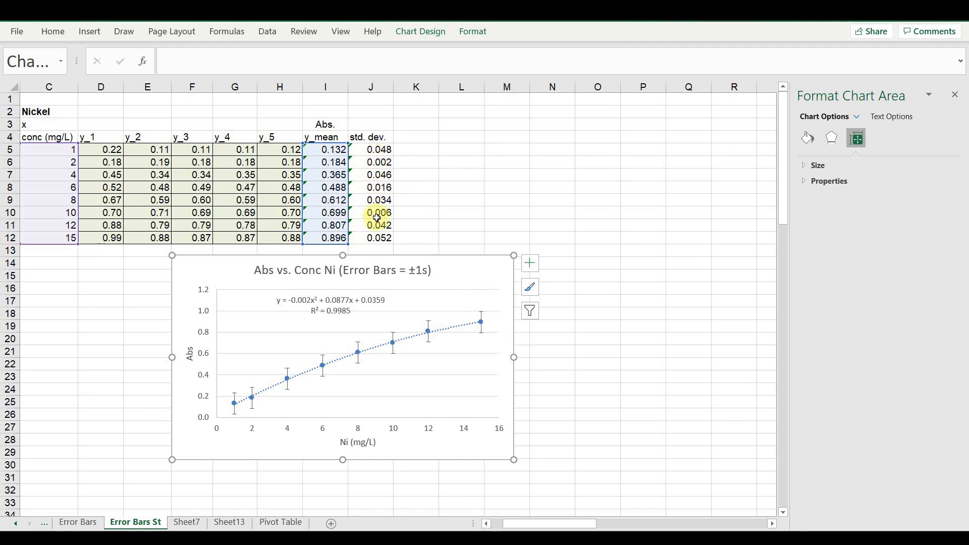
Switch the nickel chart's vertical error bars to custom amounts, with the standard deviations in J5:J12 as the positive error value
{"action": "left_click", "coordinate": [531, 263]}
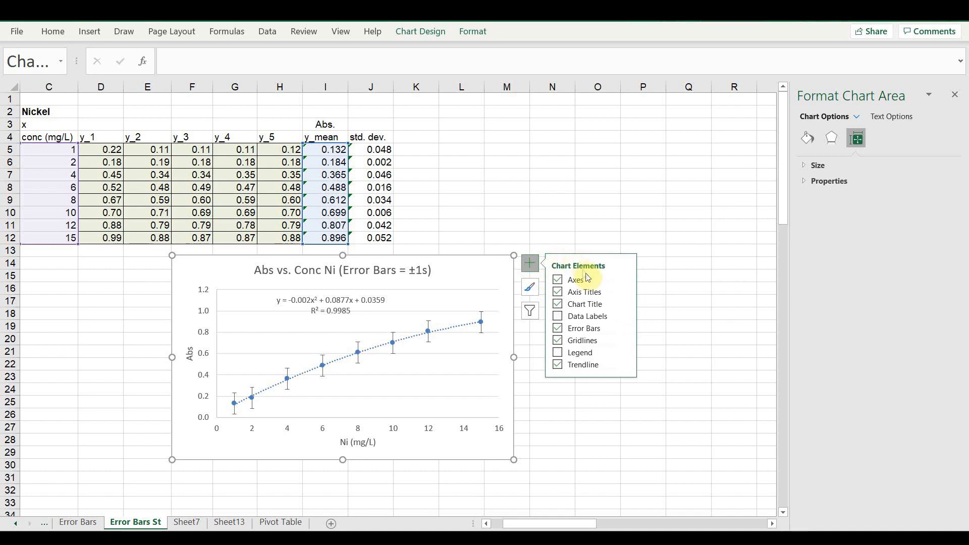
{"action": "left_click", "coordinate": [625, 328]}
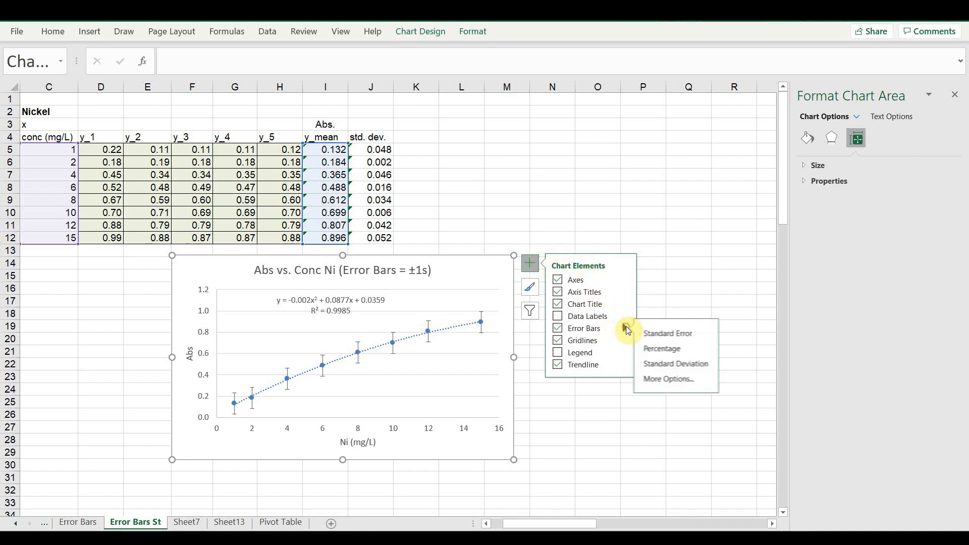
{"action": "left_click", "coordinate": [663, 379]}
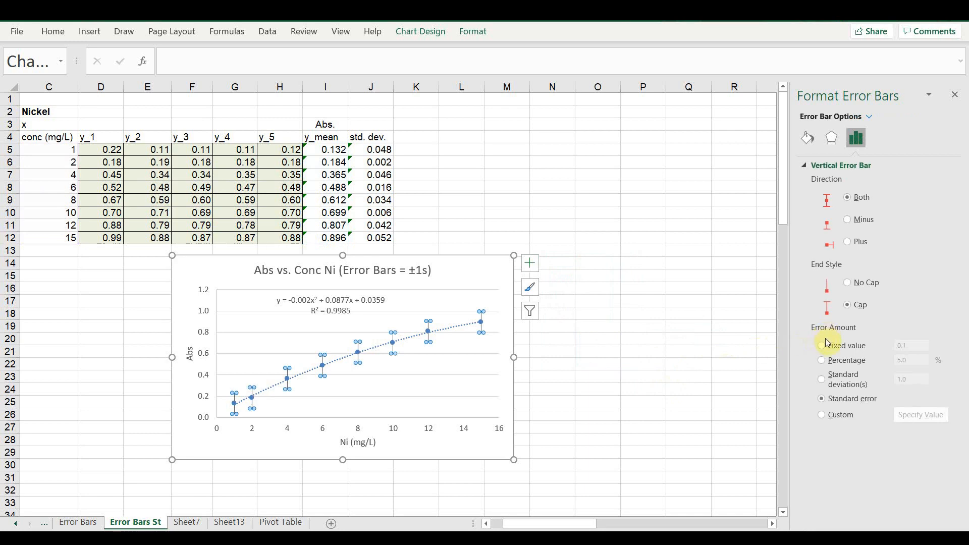
{"action": "left_click", "coordinate": [822, 415]}
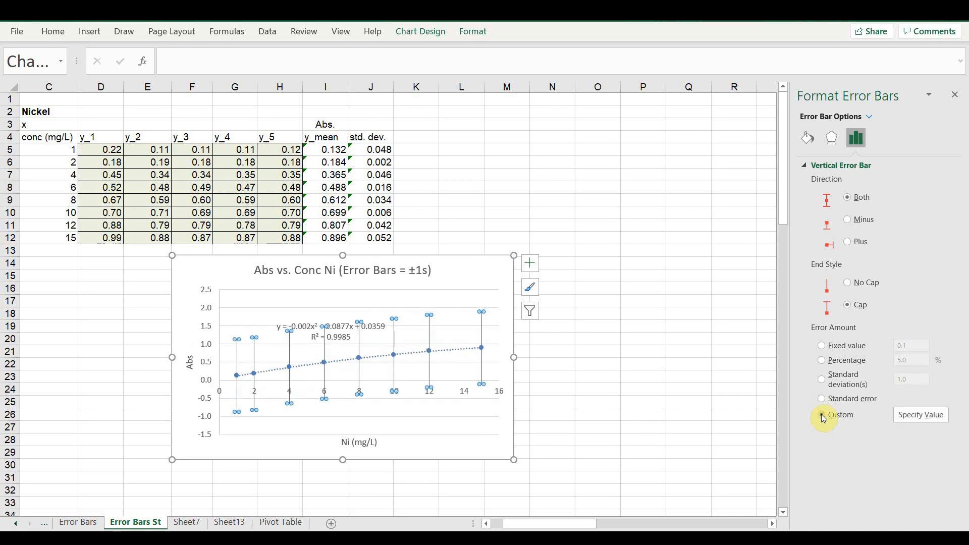
{"action": "left_click", "coordinate": [914, 415]}
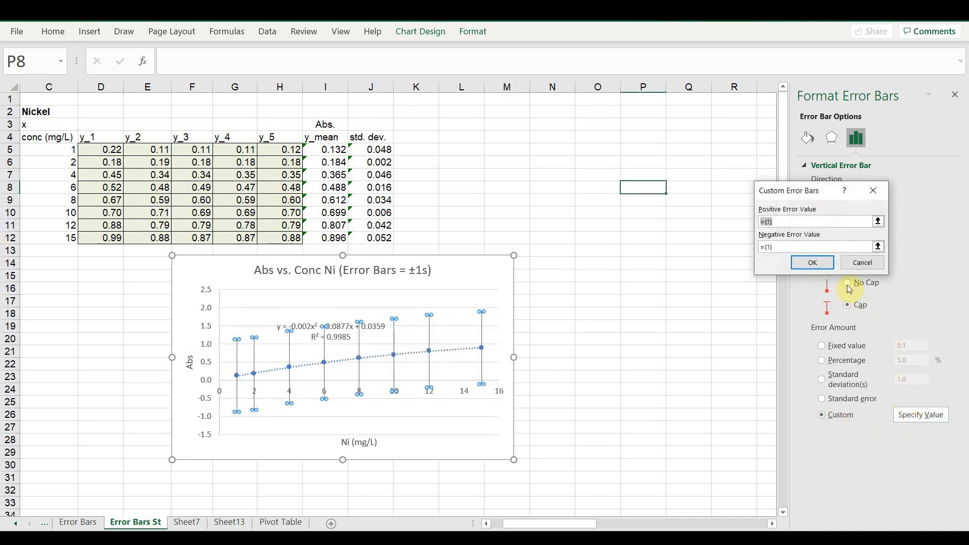
{"action": "left_click", "coordinate": [780, 222]}
{"action": "left_click_drag", "start_coordinate": [781, 222], "coordinate": [748, 225]}
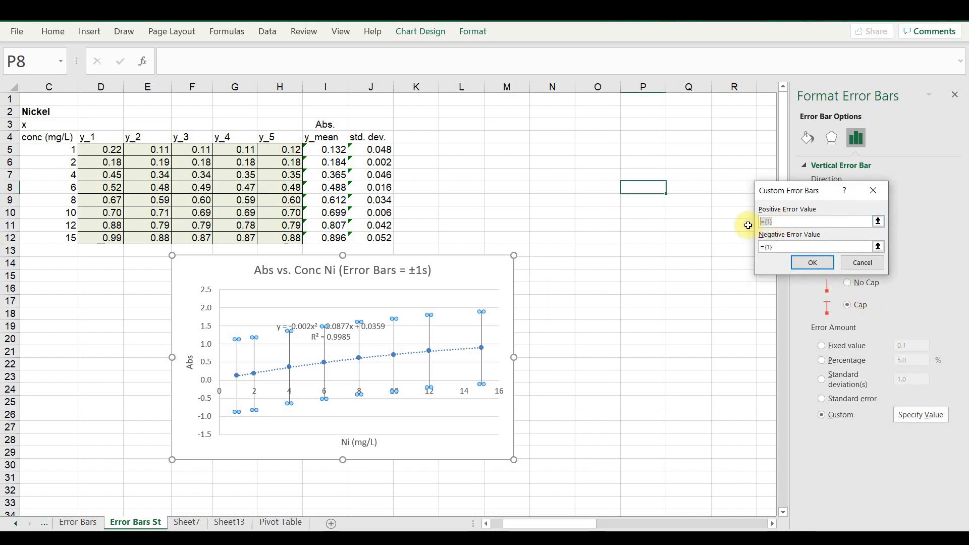
{"action": "left_click", "coordinate": [378, 149]}
{"action": "left_click_drag", "start_coordinate": [379, 149], "coordinate": [372, 236]}
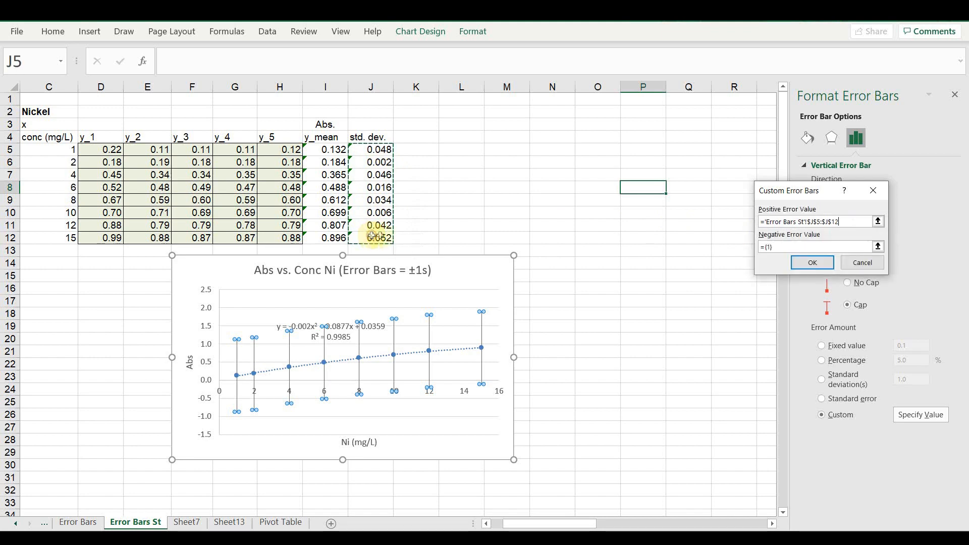
Use the standard deviations in J5:J12 as the negative error value as well and apply the custom error bars
{"action": "left_click", "coordinate": [789, 247]}
{"action": "left_click_drag", "start_coordinate": [789, 247], "coordinate": [740, 243]}
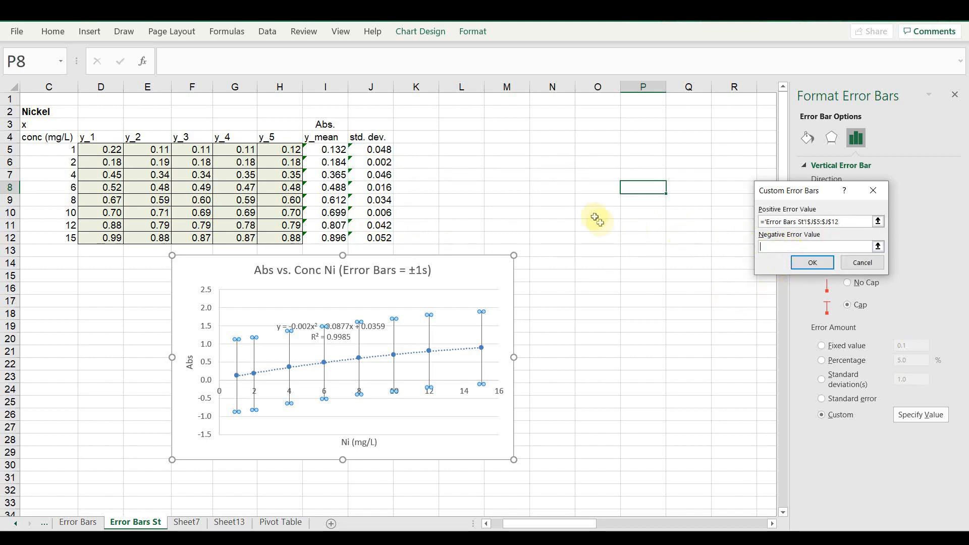
{"action": "left_click_drag", "start_coordinate": [379, 150], "coordinate": [378, 239]}
{"action": "left_click", "coordinate": [813, 262]}
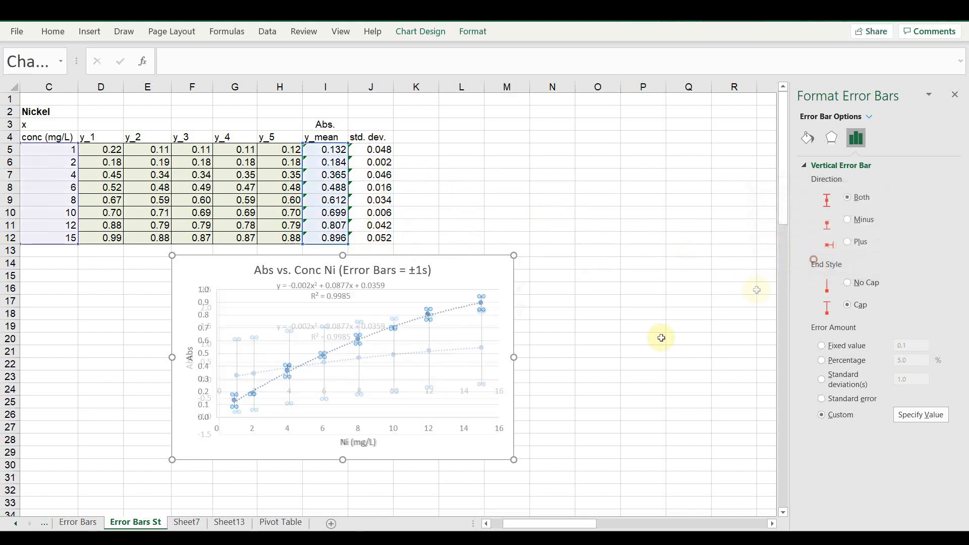
{"action": "left_click", "coordinate": [610, 287]}
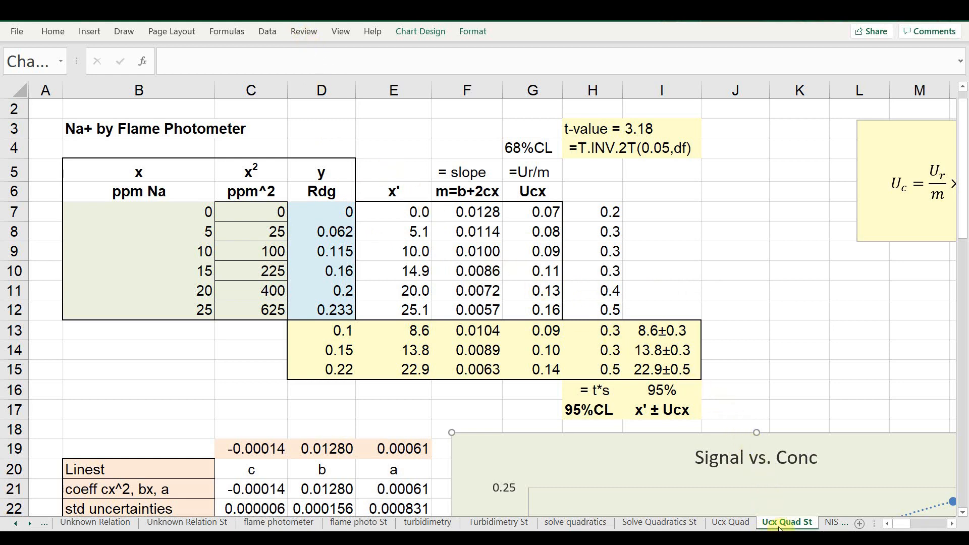
Examine the sodium calibration data on the Ucx Quad St sheet, including the t-value formula in I3 and the 95% confidence formula in H7
{"action": "left_click_drag", "start_coordinate": [171, 212], "coordinate": [173, 305]}
{"action": "left_click_drag", "start_coordinate": [319, 210], "coordinate": [316, 304]}
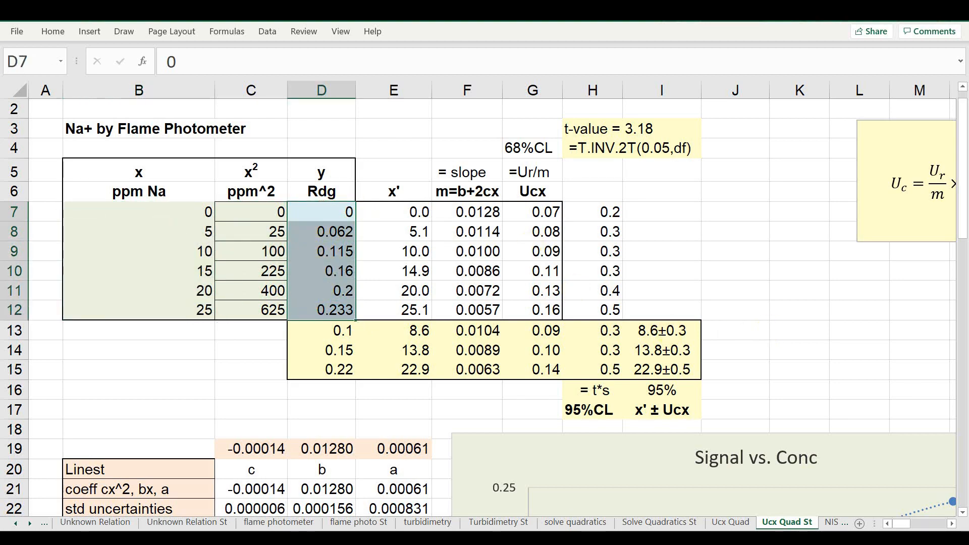
{"action": "scroll", "coordinate": [770, 330], "scroll_direction": "down", "scroll_amount": 4}
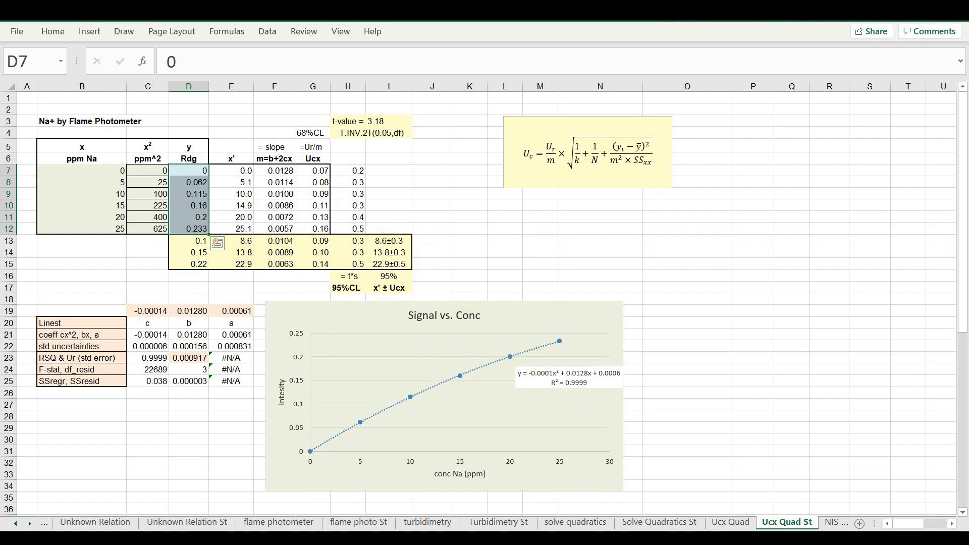
{"action": "scroll", "coordinate": [330, 182], "scroll_direction": "up", "scroll_amount": 6}
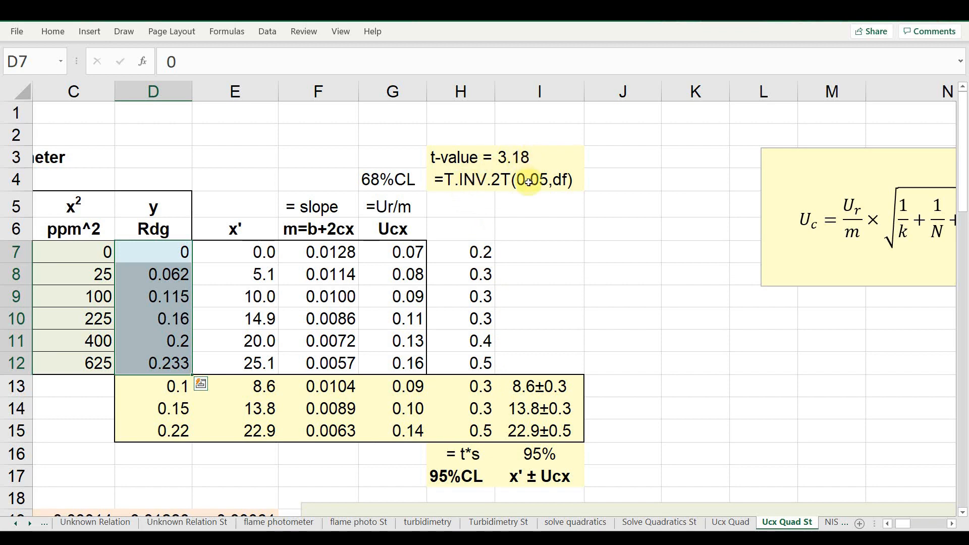
{"action": "left_click", "coordinate": [530, 158]}
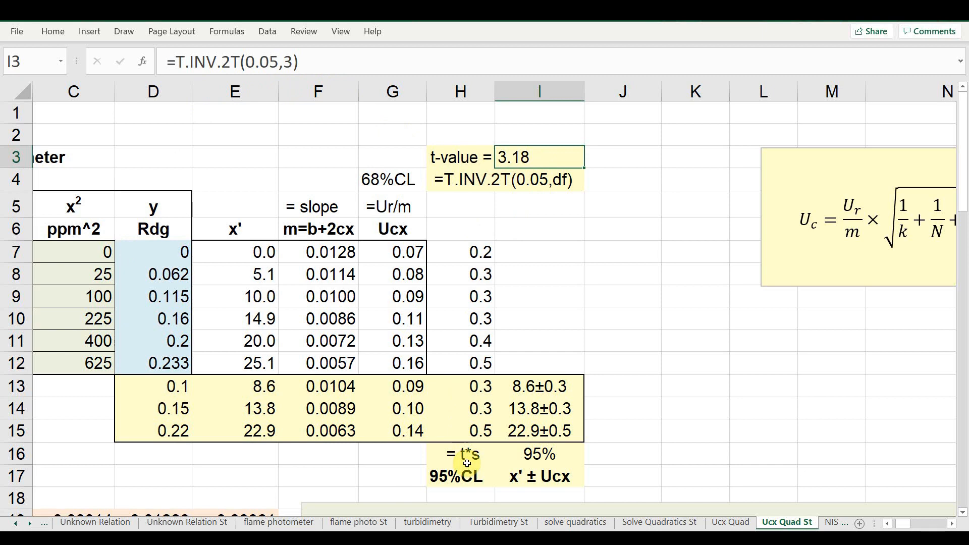
{"action": "left_click", "coordinate": [472, 252]}
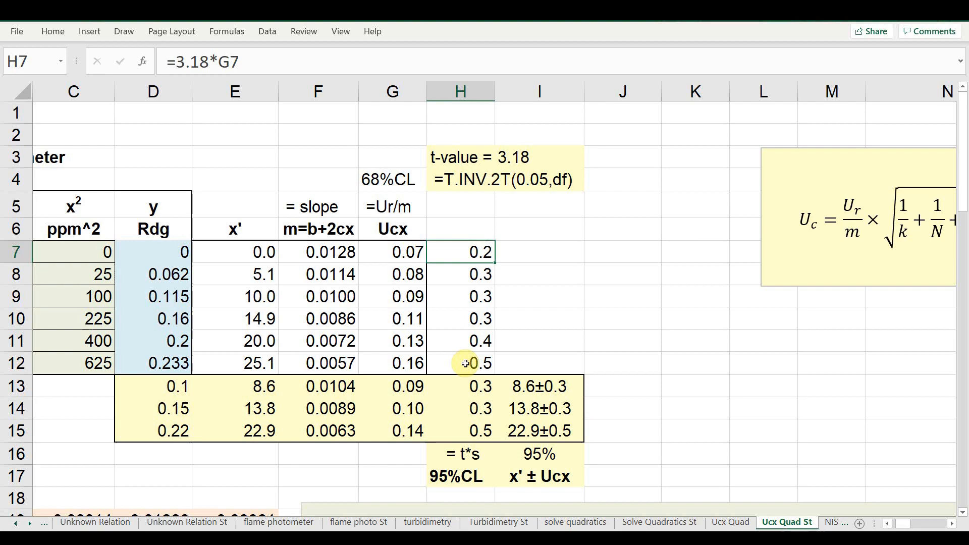
Add error bars to the Signal vs. Conc chart below the sodium data
{"action": "scroll", "coordinate": [465, 364], "scroll_direction": "down", "scroll_amount": 4}
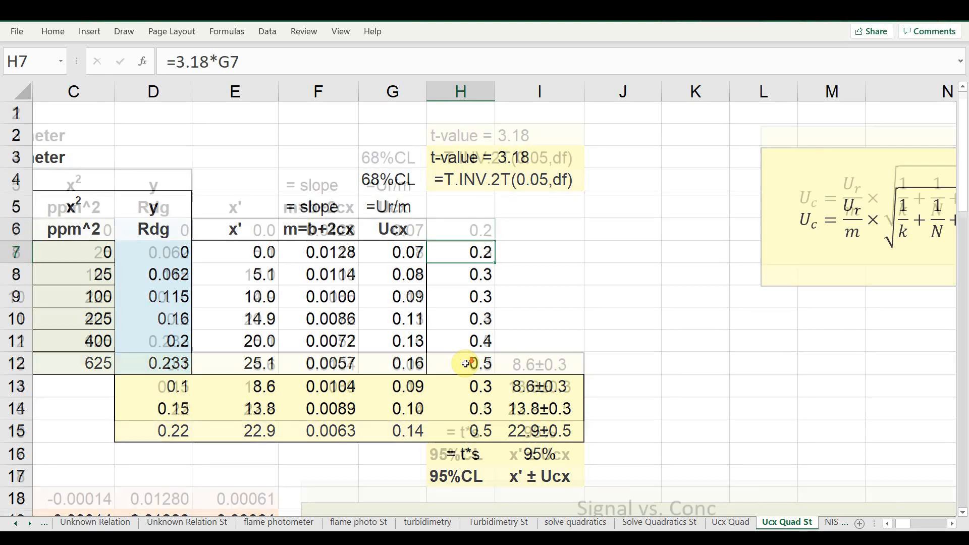
{"action": "scroll", "coordinate": [463, 310], "scroll_direction": "right", "scroll_amount": 3}
{"action": "left_click", "coordinate": [565, 237]}
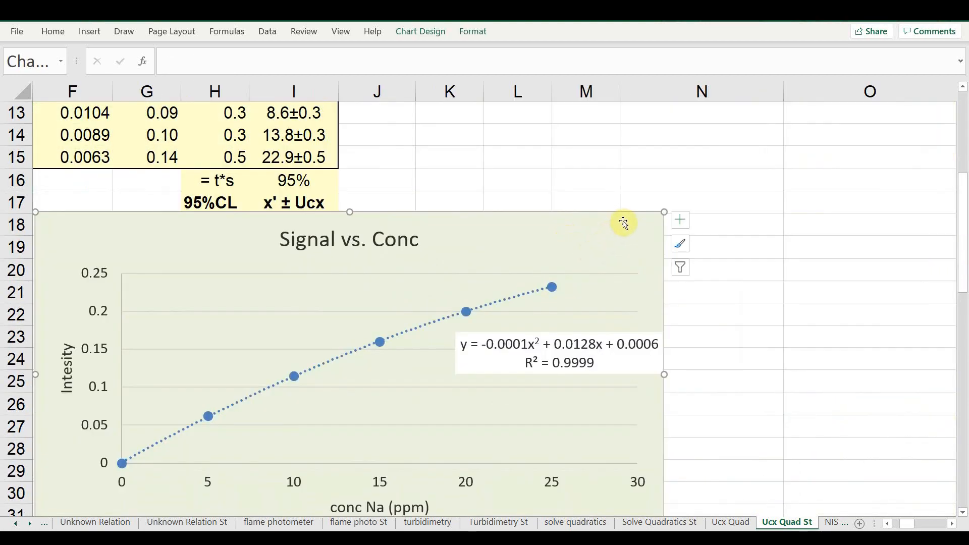
{"action": "left_click", "coordinate": [680, 225]}
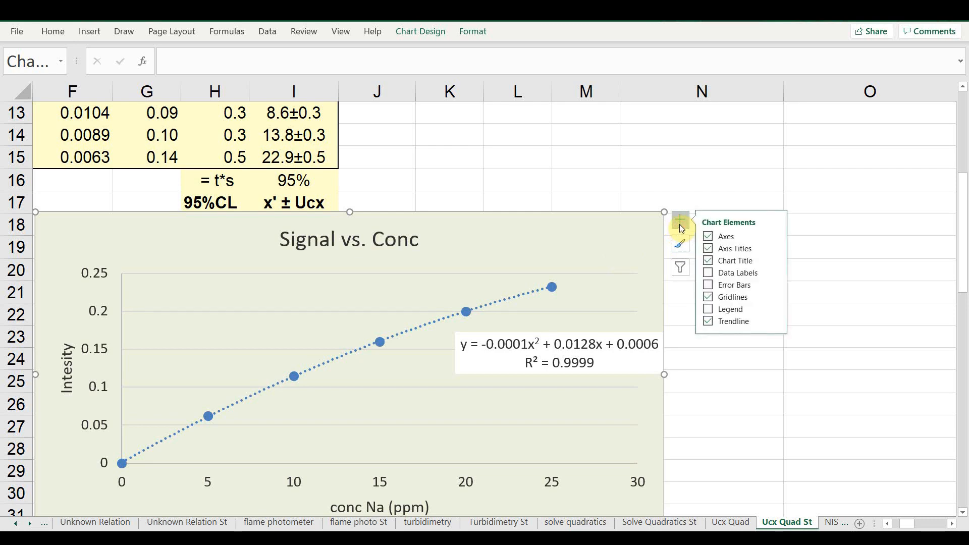
{"action": "left_click", "coordinate": [708, 285]}
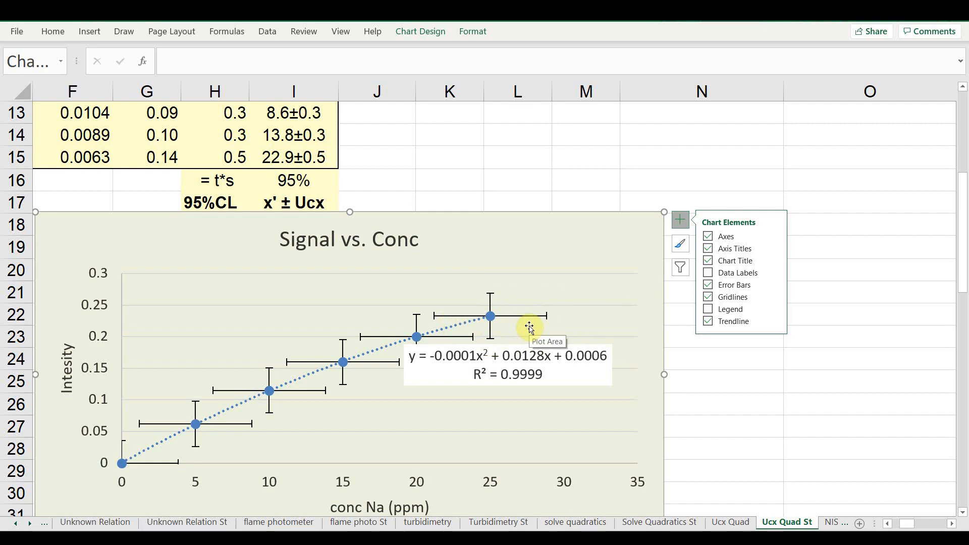
Delete the vertical (Y) error bars of the Signal vs. Conc chart, keeping the horizontal ones
{"action": "mouse_move", "coordinate": [764, 288]}
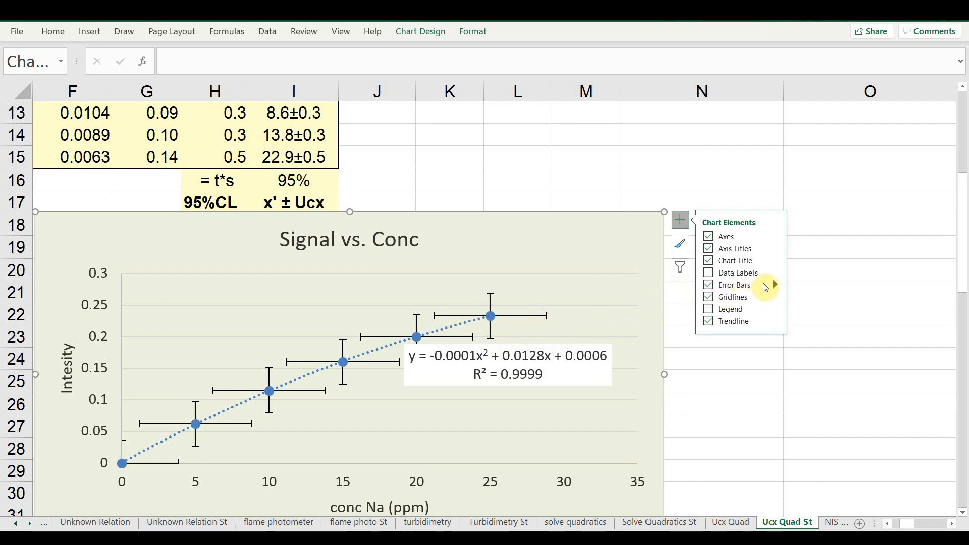
{"action": "left_click", "coordinate": [775, 284]}
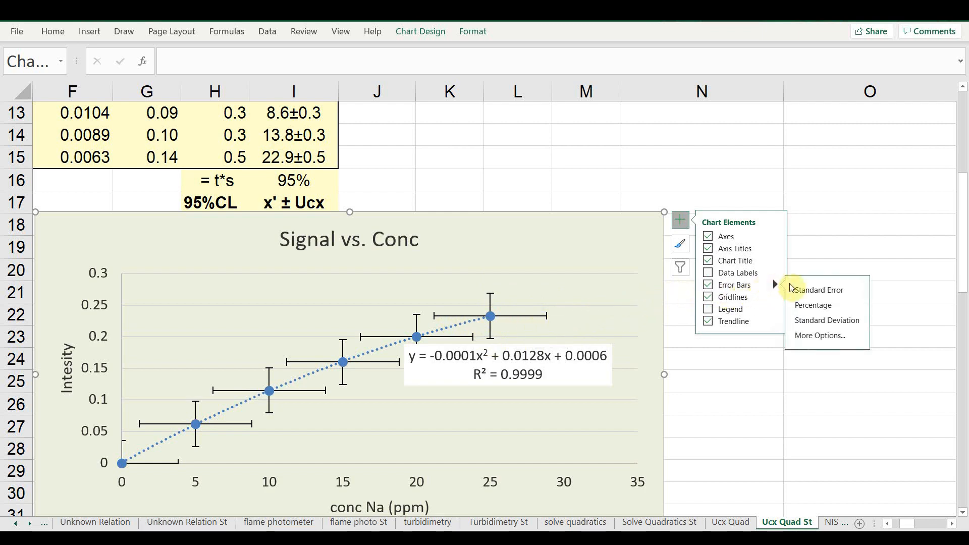
{"action": "left_click", "coordinate": [814, 334]}
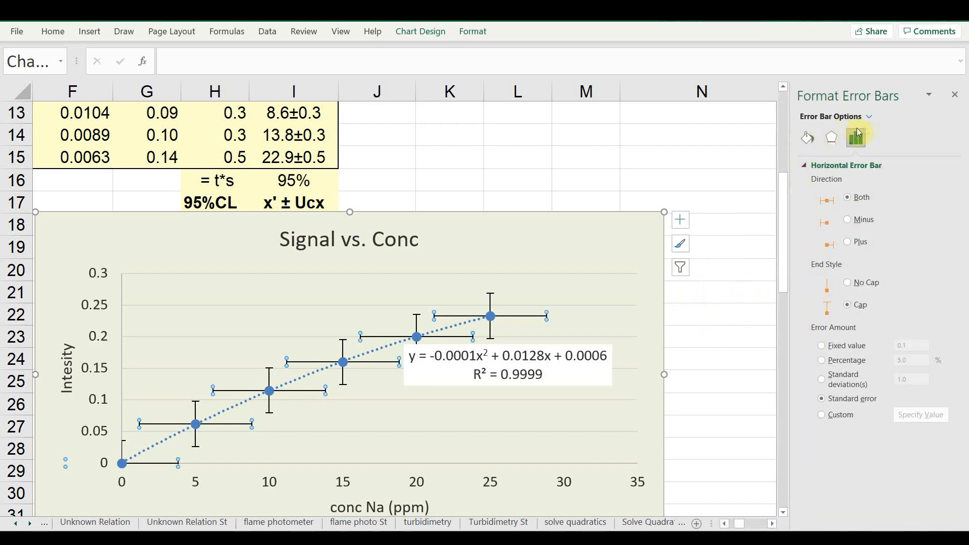
{"action": "left_click", "coordinate": [869, 117]}
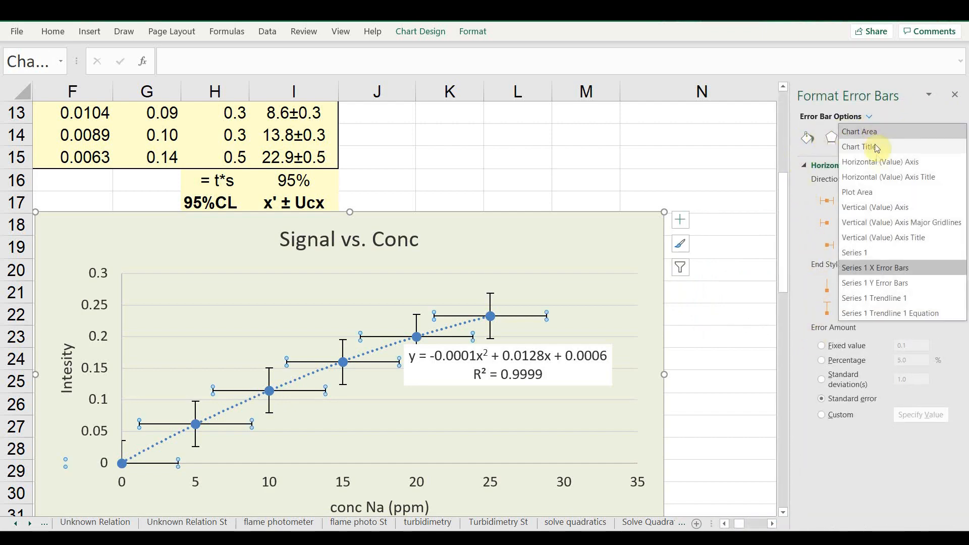
{"action": "left_click", "coordinate": [890, 283]}
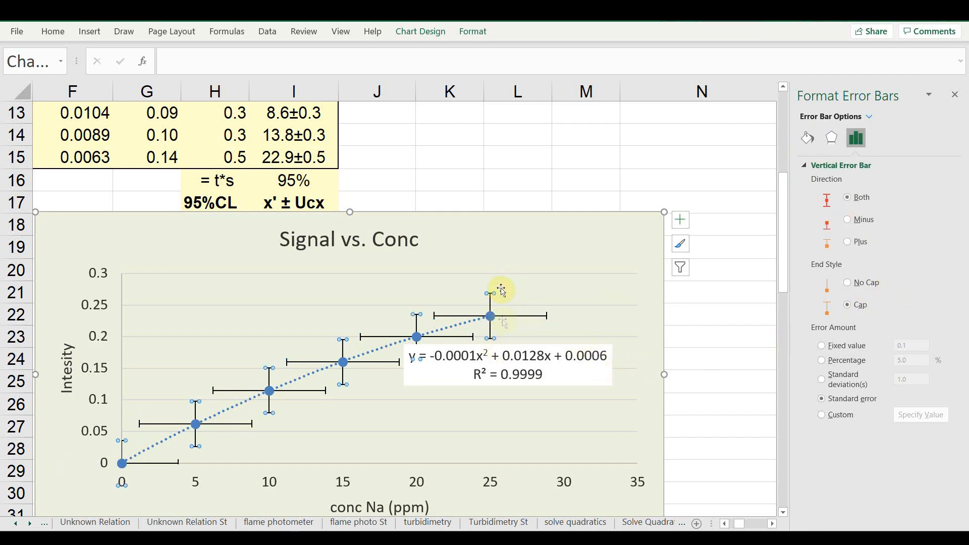
{"action": "key", "text": "Delete"}
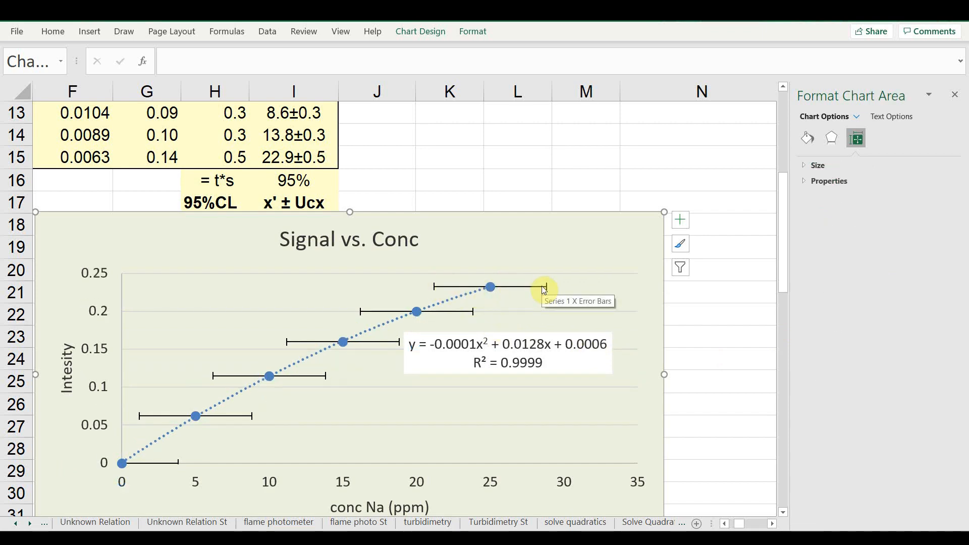
Set the horizontal error bars of the Signal vs. Conc chart to a custom error amount and open its value specification
{"action": "left_click", "coordinate": [684, 224]}
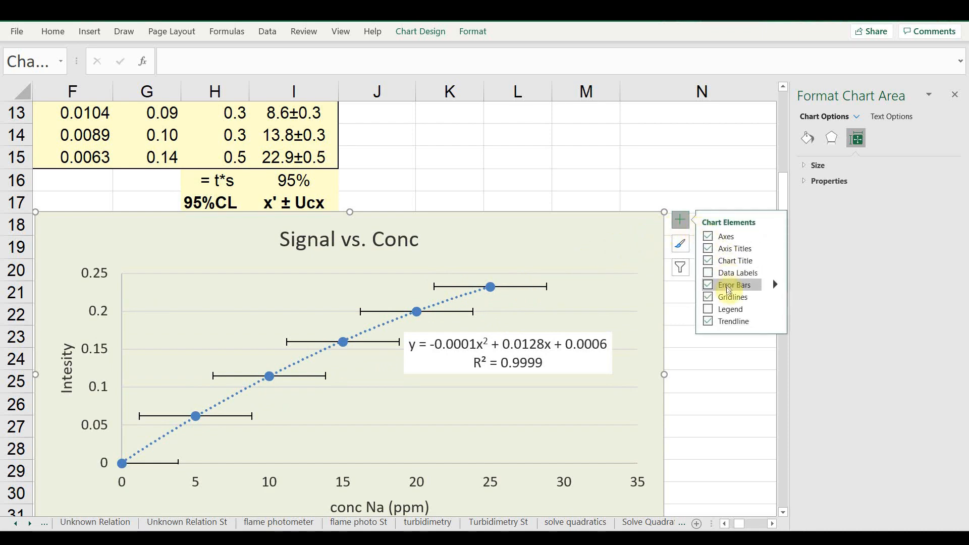
{"action": "left_click", "coordinate": [775, 285]}
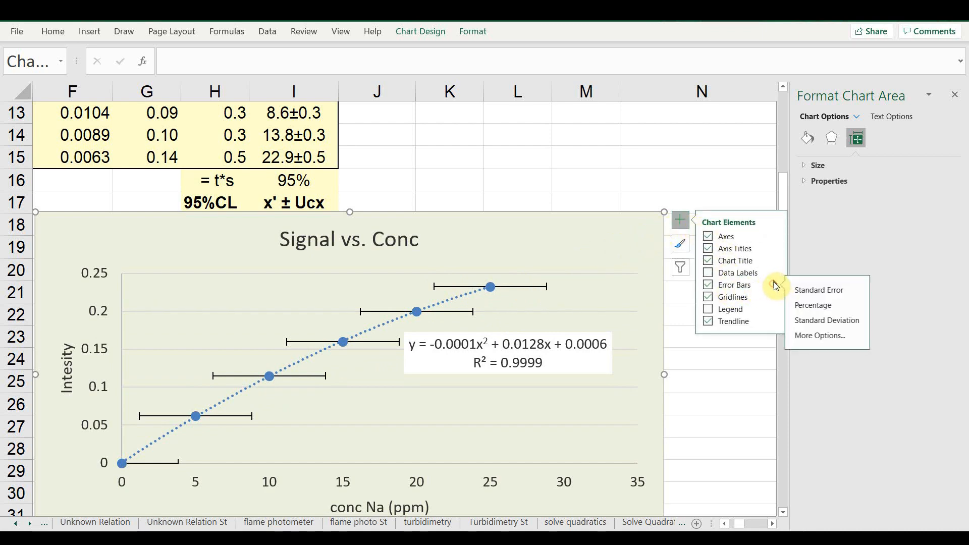
{"action": "left_click", "coordinate": [808, 336]}
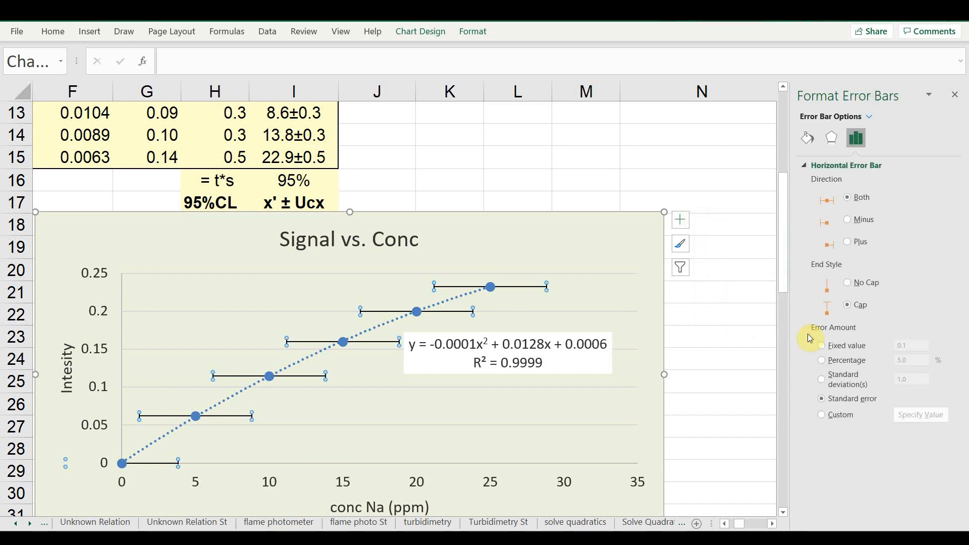
{"action": "left_click", "coordinate": [823, 415]}
{"action": "left_click", "coordinate": [916, 414]}
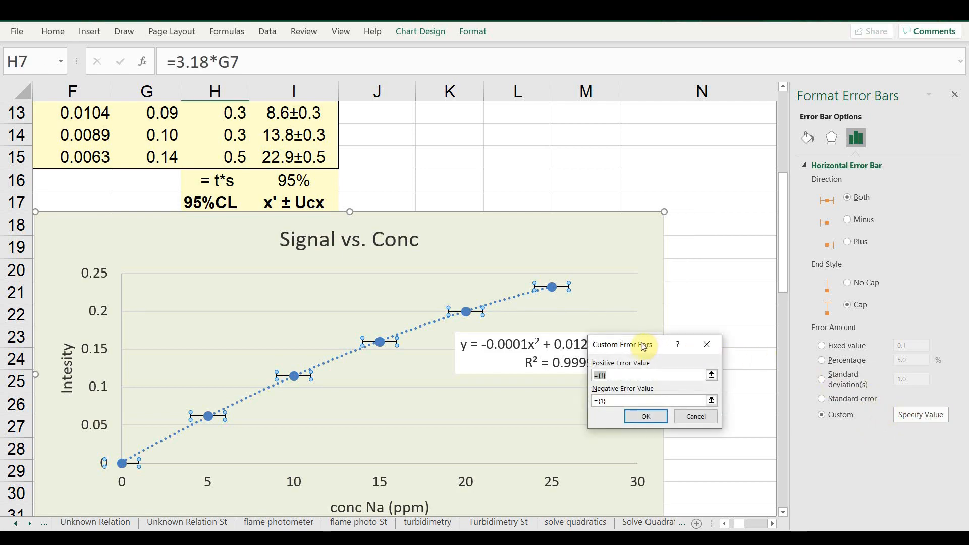
Use the 95% confidence values in H7:H12 as the positive error value
{"action": "scroll", "coordinate": [352, 345], "scroll_direction": "up", "scroll_amount": 4}
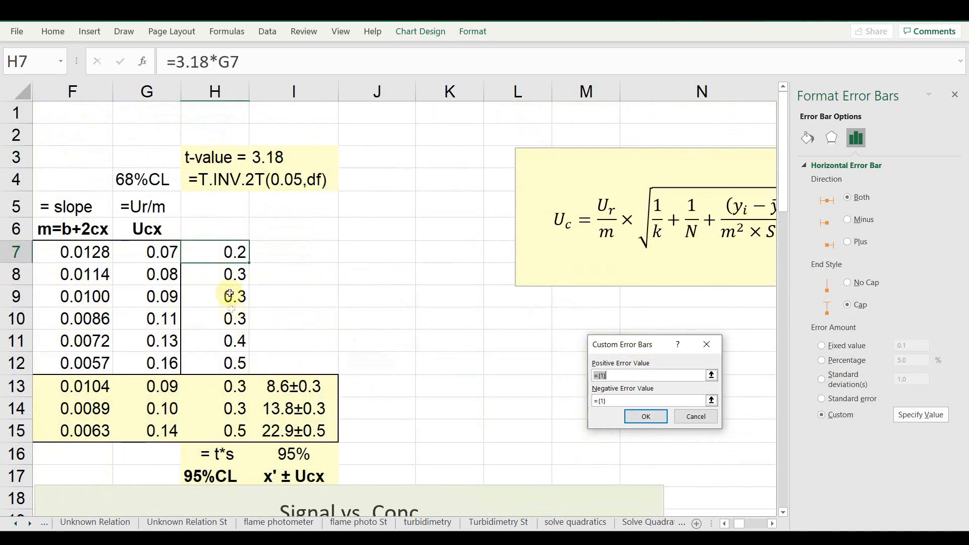
{"action": "scroll", "coordinate": [220, 354], "scroll_direction": "down", "scroll_amount": 1}
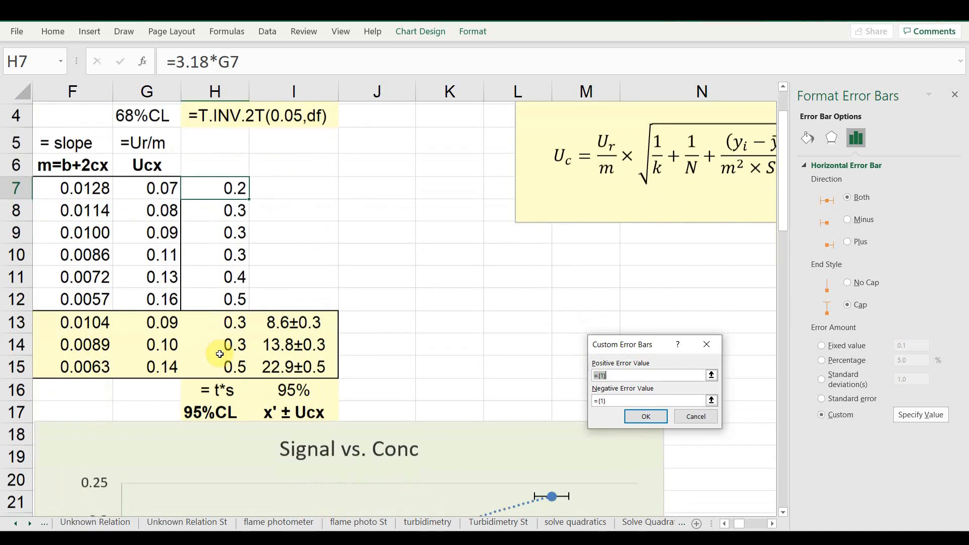
{"action": "scroll", "coordinate": [220, 354], "scroll_direction": "down", "scroll_amount": 1}
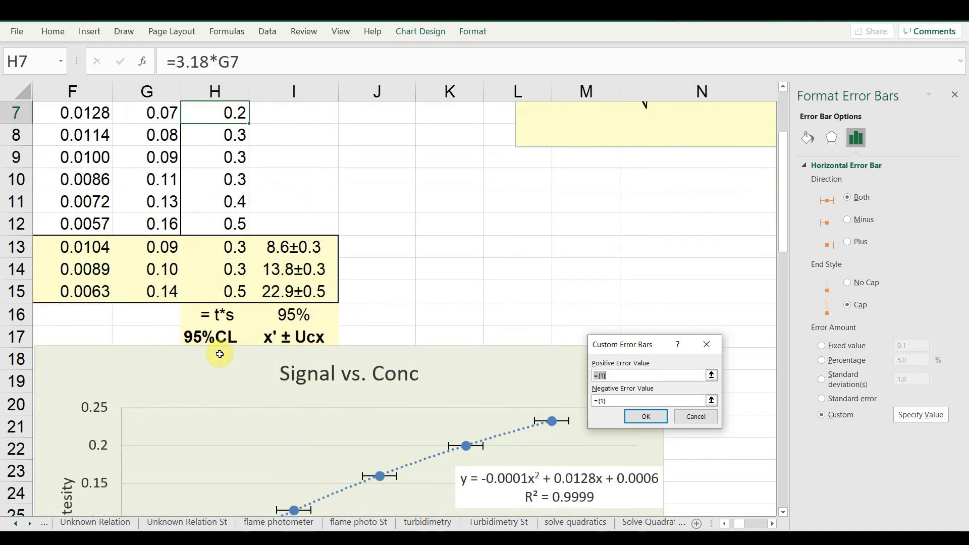
{"action": "key", "text": "BackSpace"}
{"action": "scroll", "coordinate": [378, 372], "scroll_direction": "up", "scroll_amount": 2}
{"action": "left_click", "coordinate": [226, 250]}
{"action": "left_click_drag", "start_coordinate": [226, 251], "coordinate": [216, 363]}
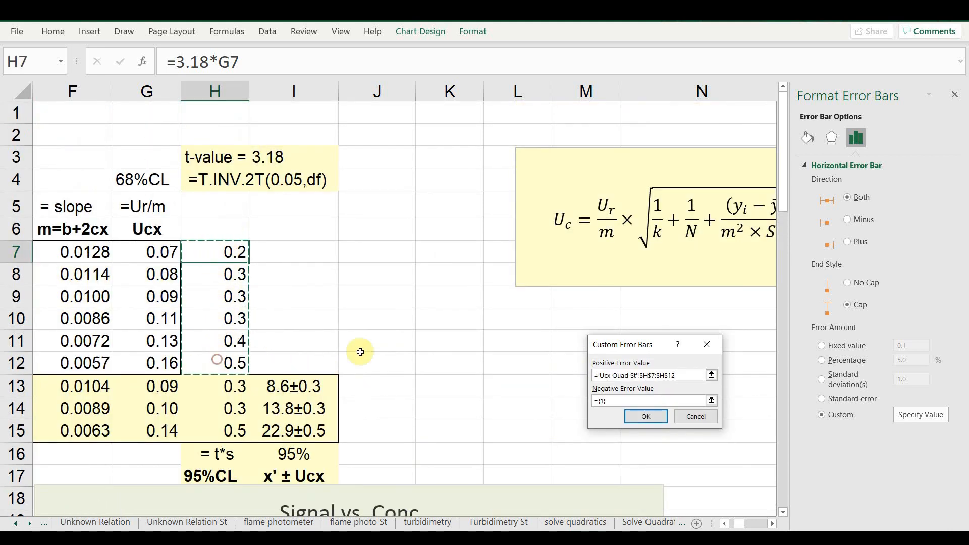
Use H7:H12 as the negative error value as well and apply the custom horizontal error bars
{"action": "scroll", "coordinate": [464, 353], "scroll_direction": "down", "scroll_amount": 1}
{"action": "scroll", "coordinate": [465, 352], "scroll_direction": "down", "scroll_amount": 2}
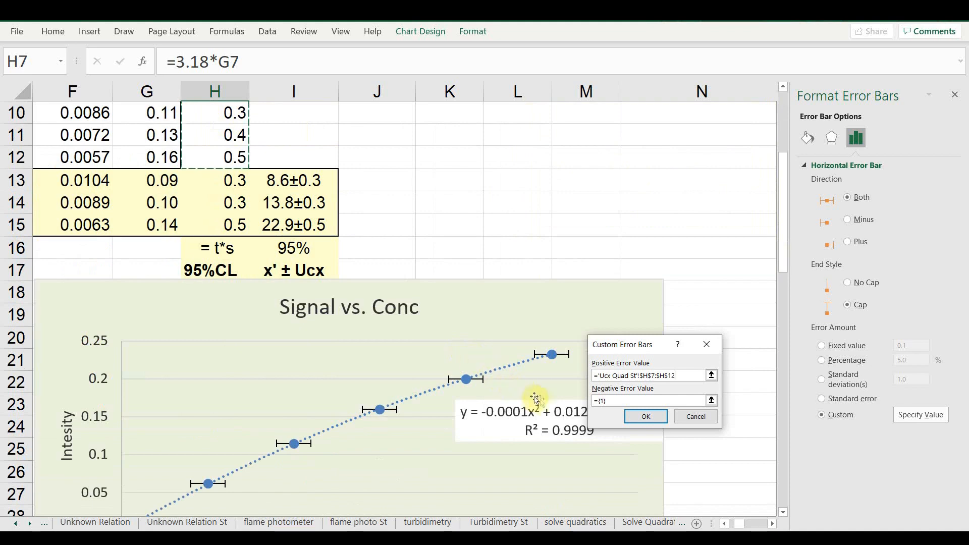
{"action": "left_click", "coordinate": [608, 400]}
{"action": "left_click_drag", "start_coordinate": [612, 400], "coordinate": [571, 399]}
{"action": "key", "text": "BackSpace"}
{"action": "scroll", "coordinate": [454, 398], "scroll_direction": "up", "scroll_amount": 3}
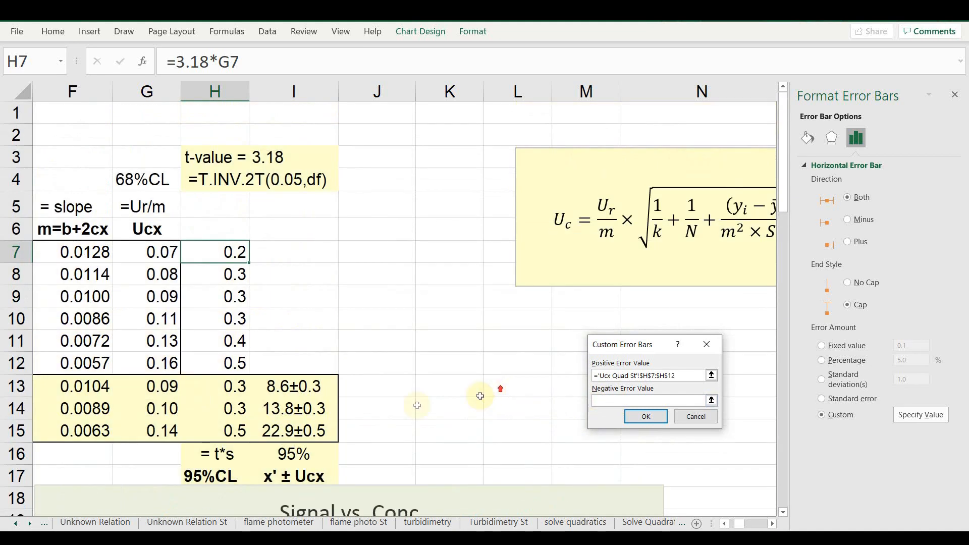
{"action": "left_click_drag", "start_coordinate": [223, 252], "coordinate": [218, 352]}
{"action": "left_click", "coordinate": [646, 416]}
{"action": "scroll", "coordinate": [453, 389], "scroll_direction": "down", "scroll_amount": 4}
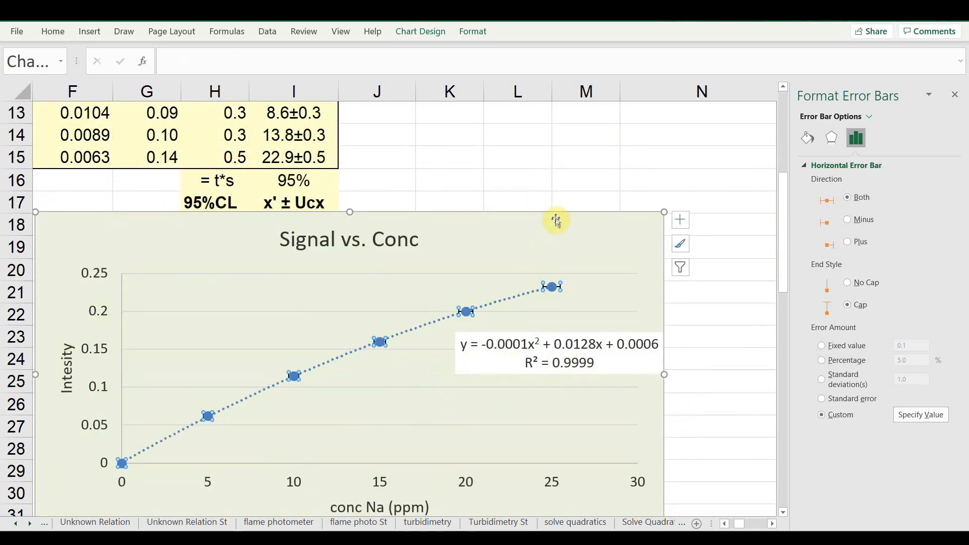
{"action": "left_click", "coordinate": [565, 170]}
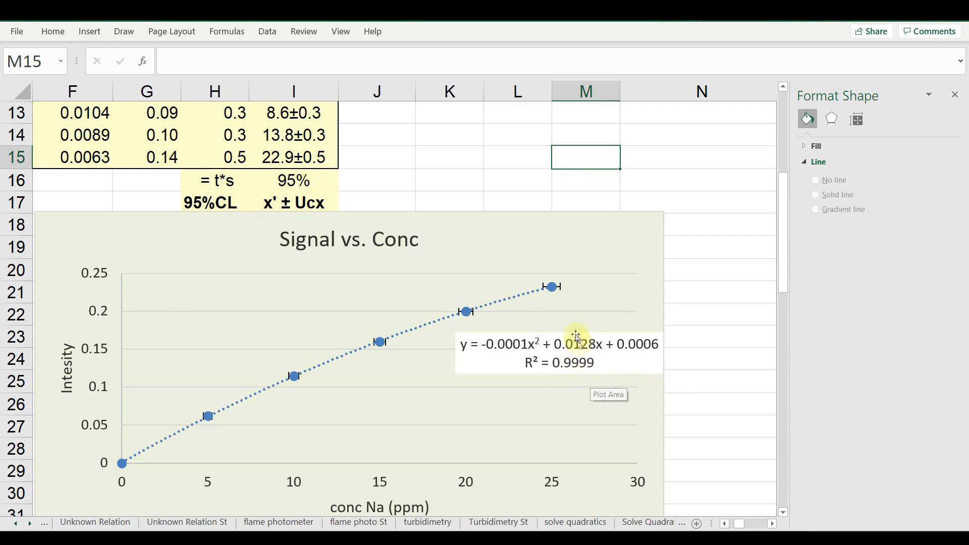
Set the built-in marker size of Series 1 in the Signal vs. Conc chart to 2
{"action": "mouse_move", "coordinate": [553, 291]}
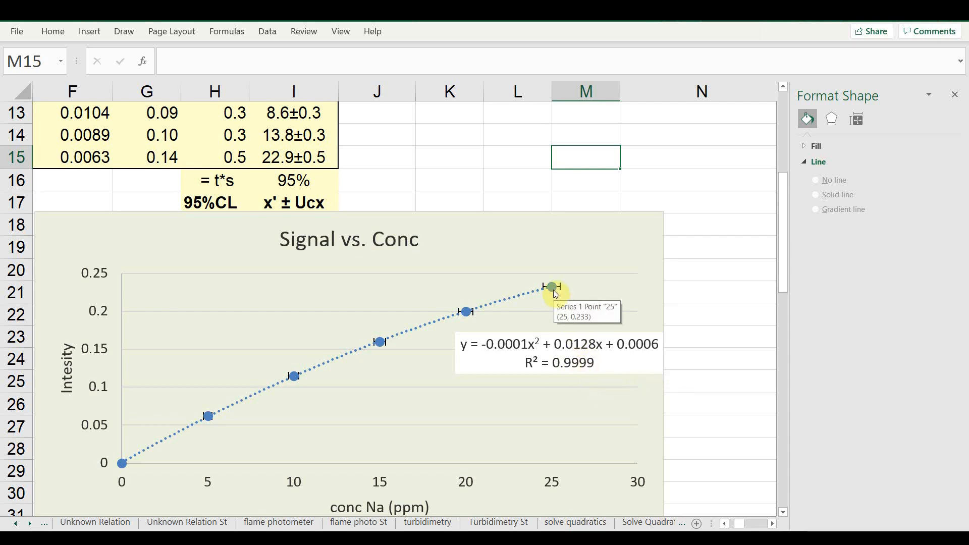
{"action": "left_click", "coordinate": [553, 290]}
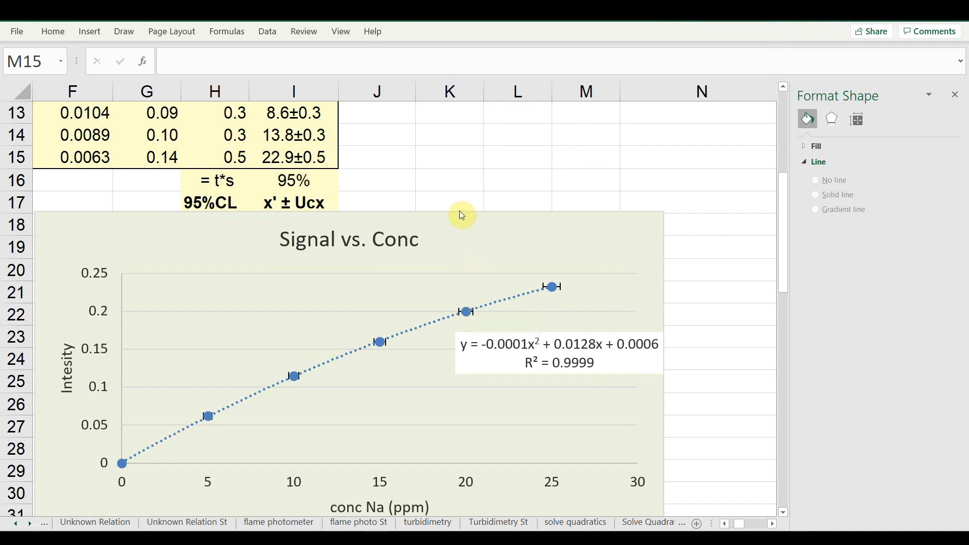
{"action": "left_click", "coordinate": [504, 219]}
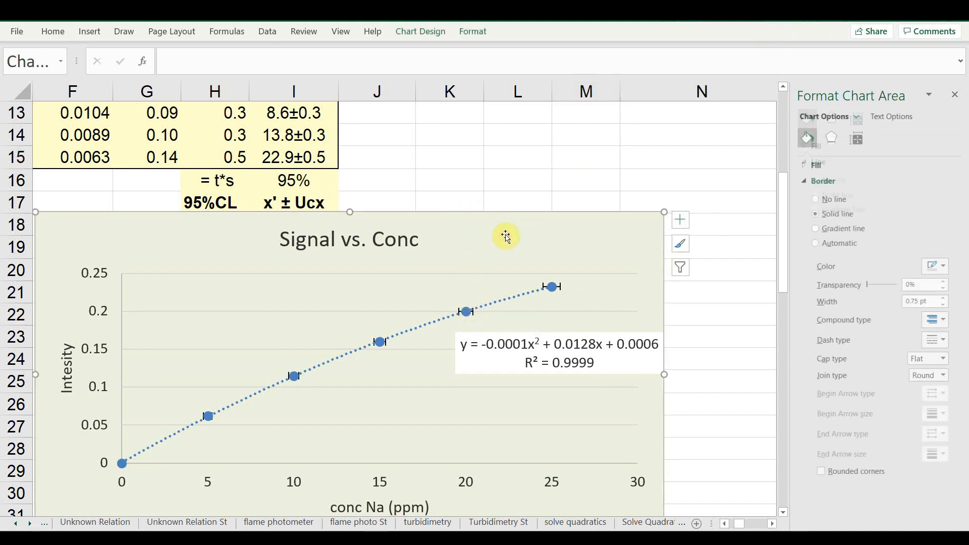
{"action": "left_click", "coordinate": [467, 33]}
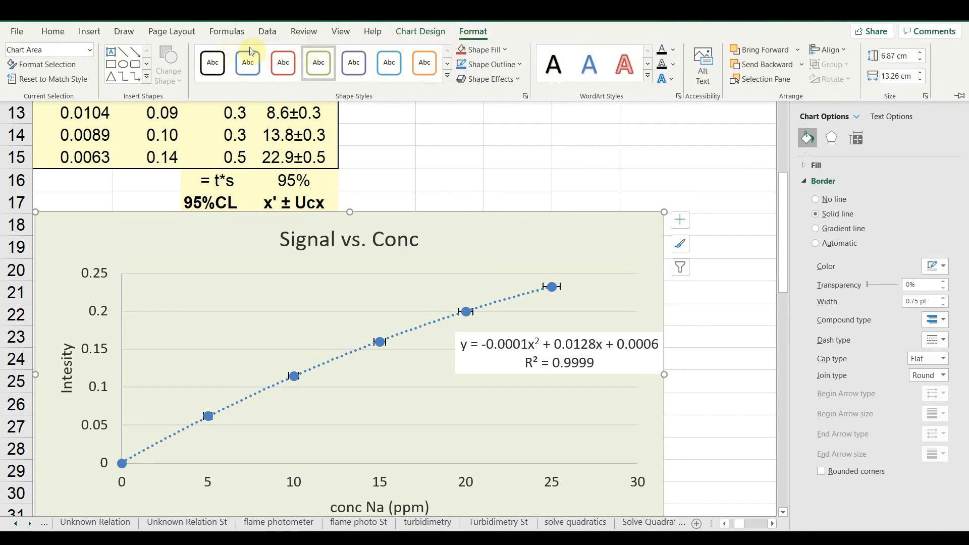
{"action": "left_click", "coordinate": [87, 51]}
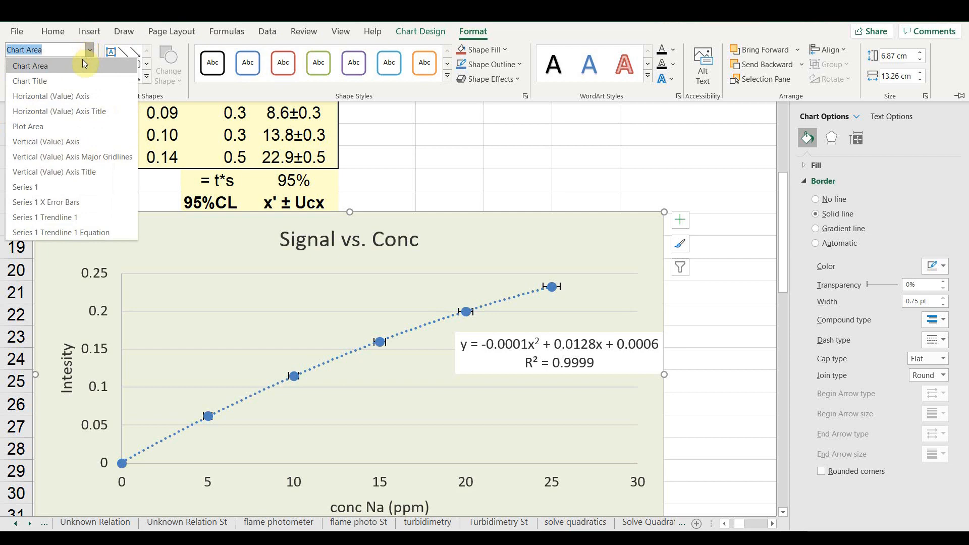
{"action": "left_click", "coordinate": [59, 189]}
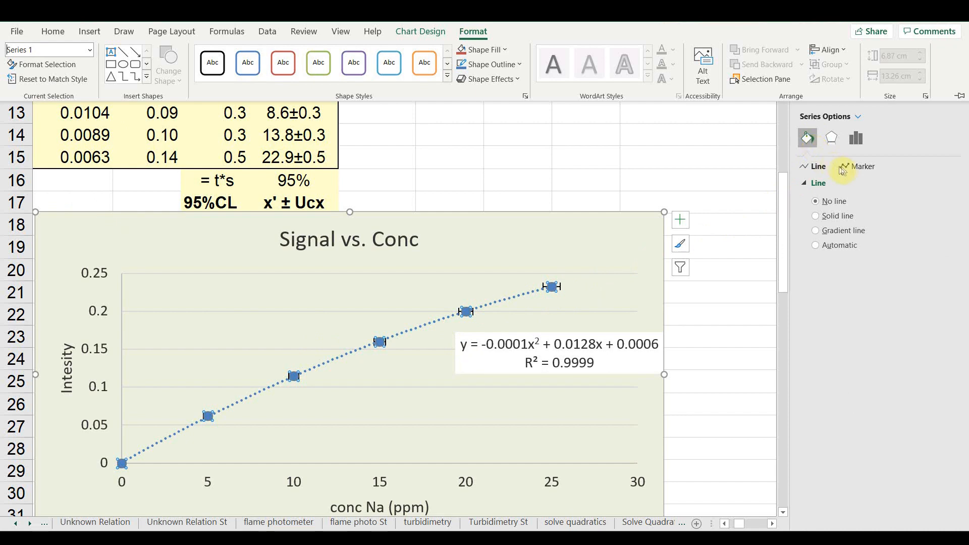
{"action": "left_click", "coordinate": [857, 166]}
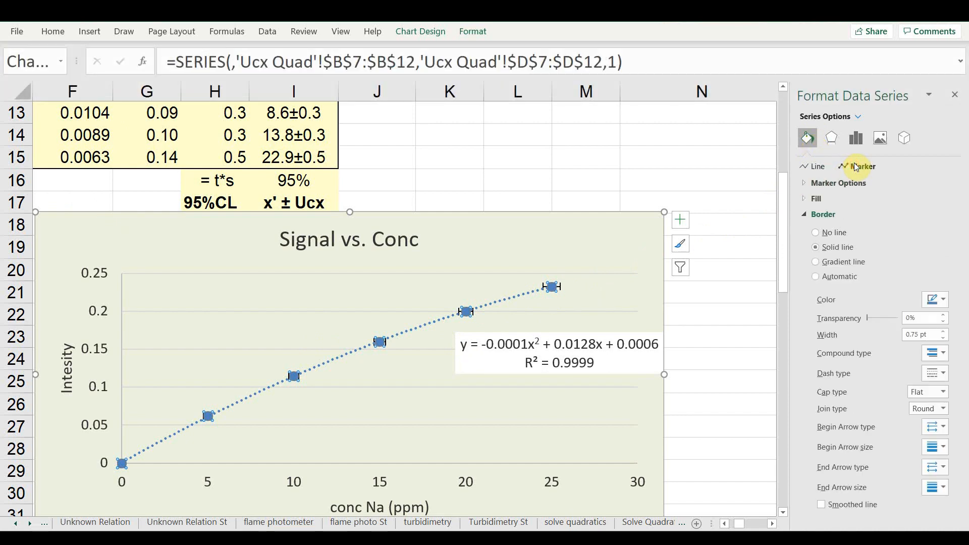
{"action": "left_click", "coordinate": [804, 183]}
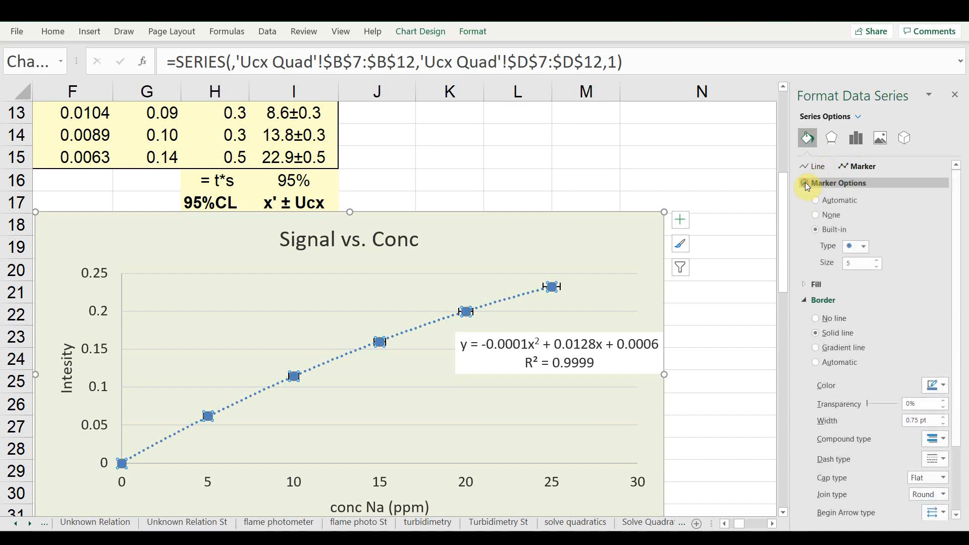
{"action": "left_click", "coordinate": [877, 267]}
{"action": "left_click", "coordinate": [876, 267]}
{"action": "left_click", "coordinate": [876, 267]}
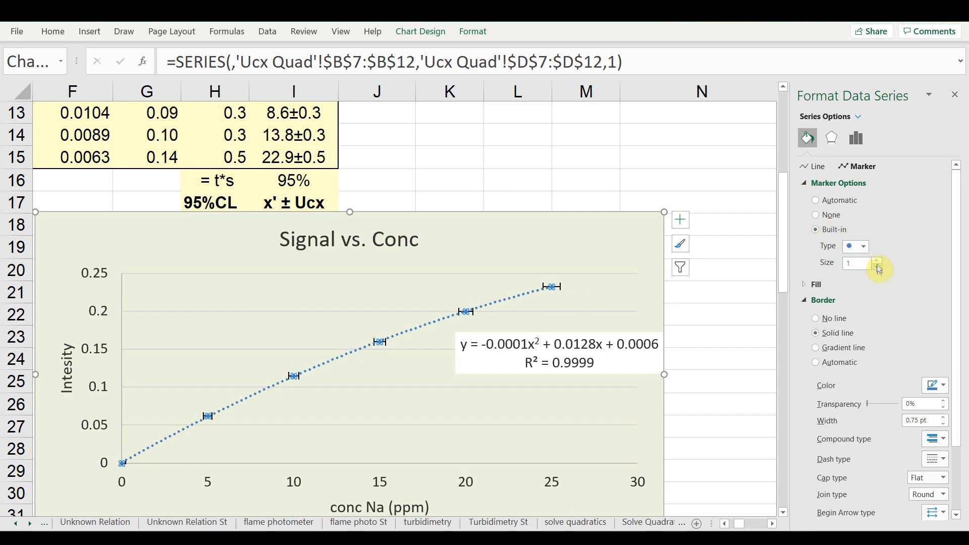
{"action": "left_click", "coordinate": [876, 262]}
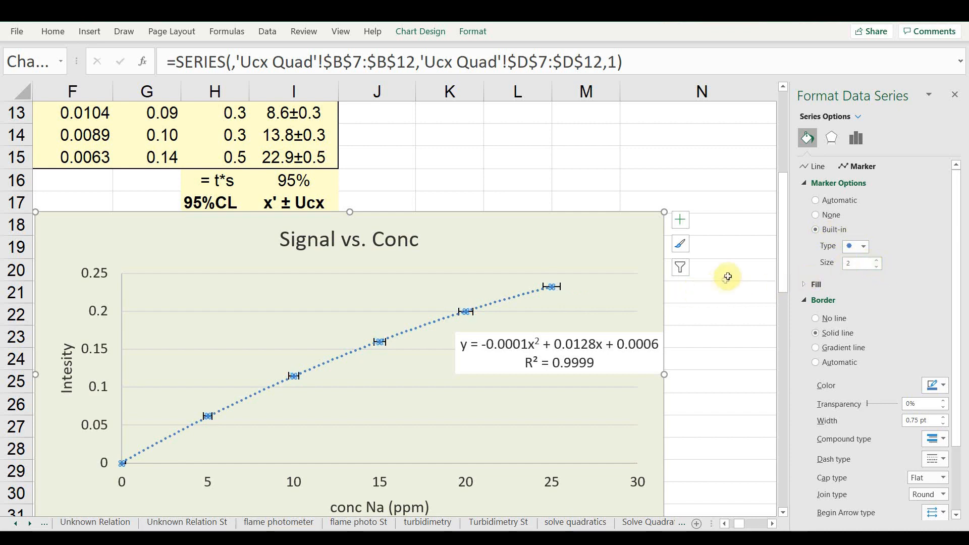
Close the data series formatting pane, deselect the Signal vs. Conc chart and review its error bars
{"action": "left_click", "coordinate": [954, 95]}
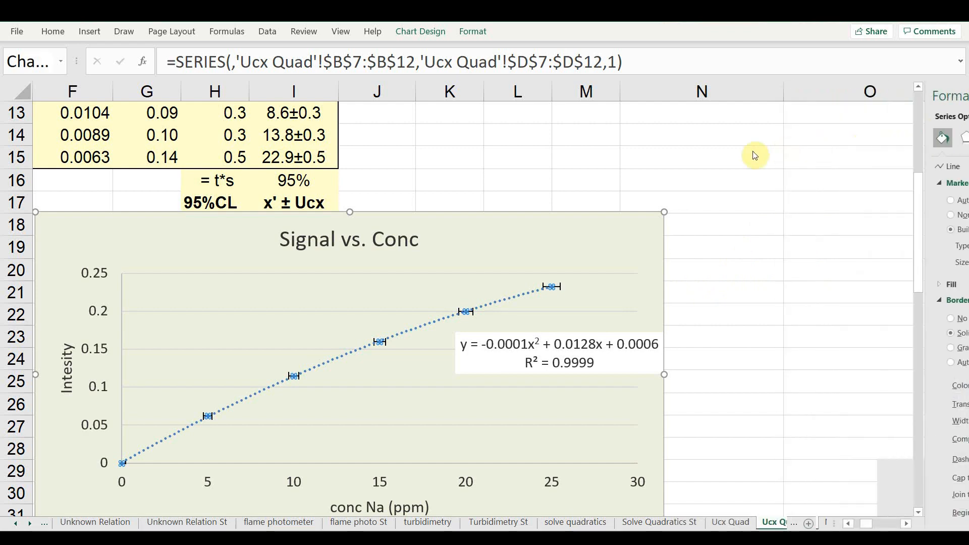
{"action": "left_click", "coordinate": [727, 224]}
{"action": "scroll", "coordinate": [545, 336], "scroll_direction": "down", "scroll_amount": 2}
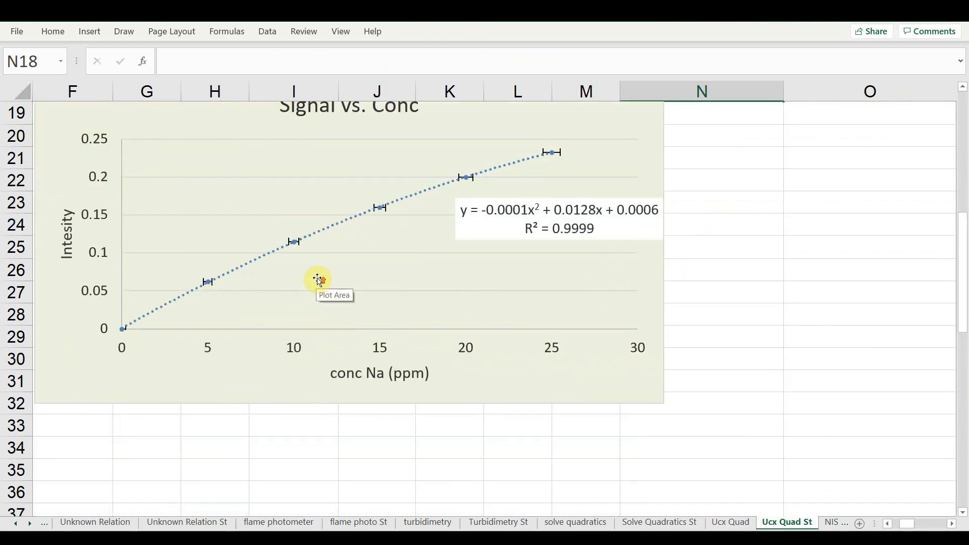
{"action": "scroll", "coordinate": [318, 279], "scroll_direction": "up", "scroll_amount": 2}
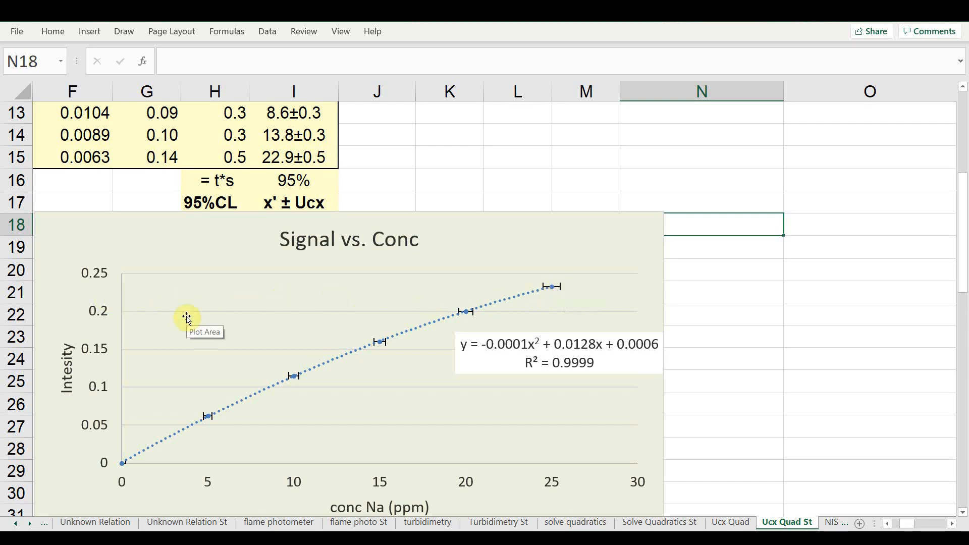
{"action": "scroll", "coordinate": [188, 315], "scroll_direction": "down", "scroll_amount": 1}
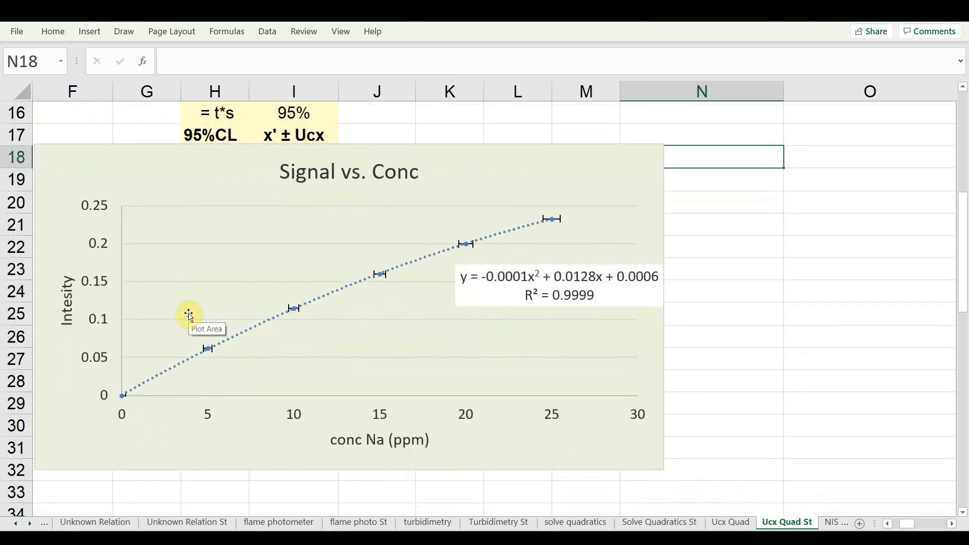